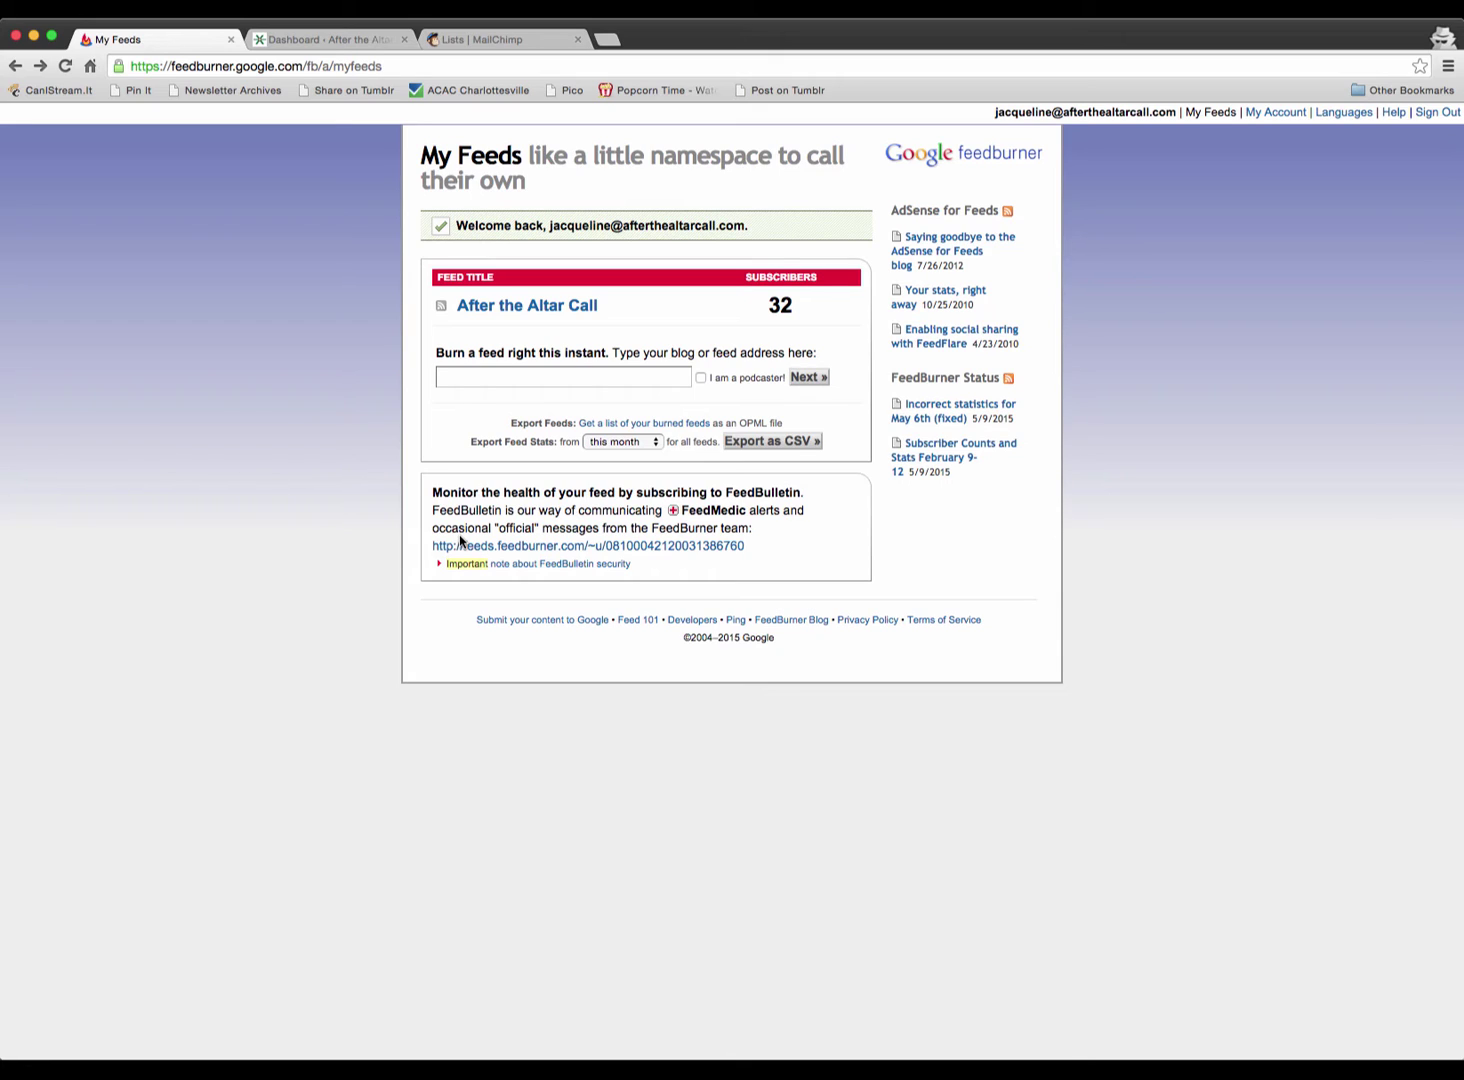
# - Open the After the Altar Call feed stats and its subscriber breakdown showing 32 email subscribers
pyautogui.click(518, 307)
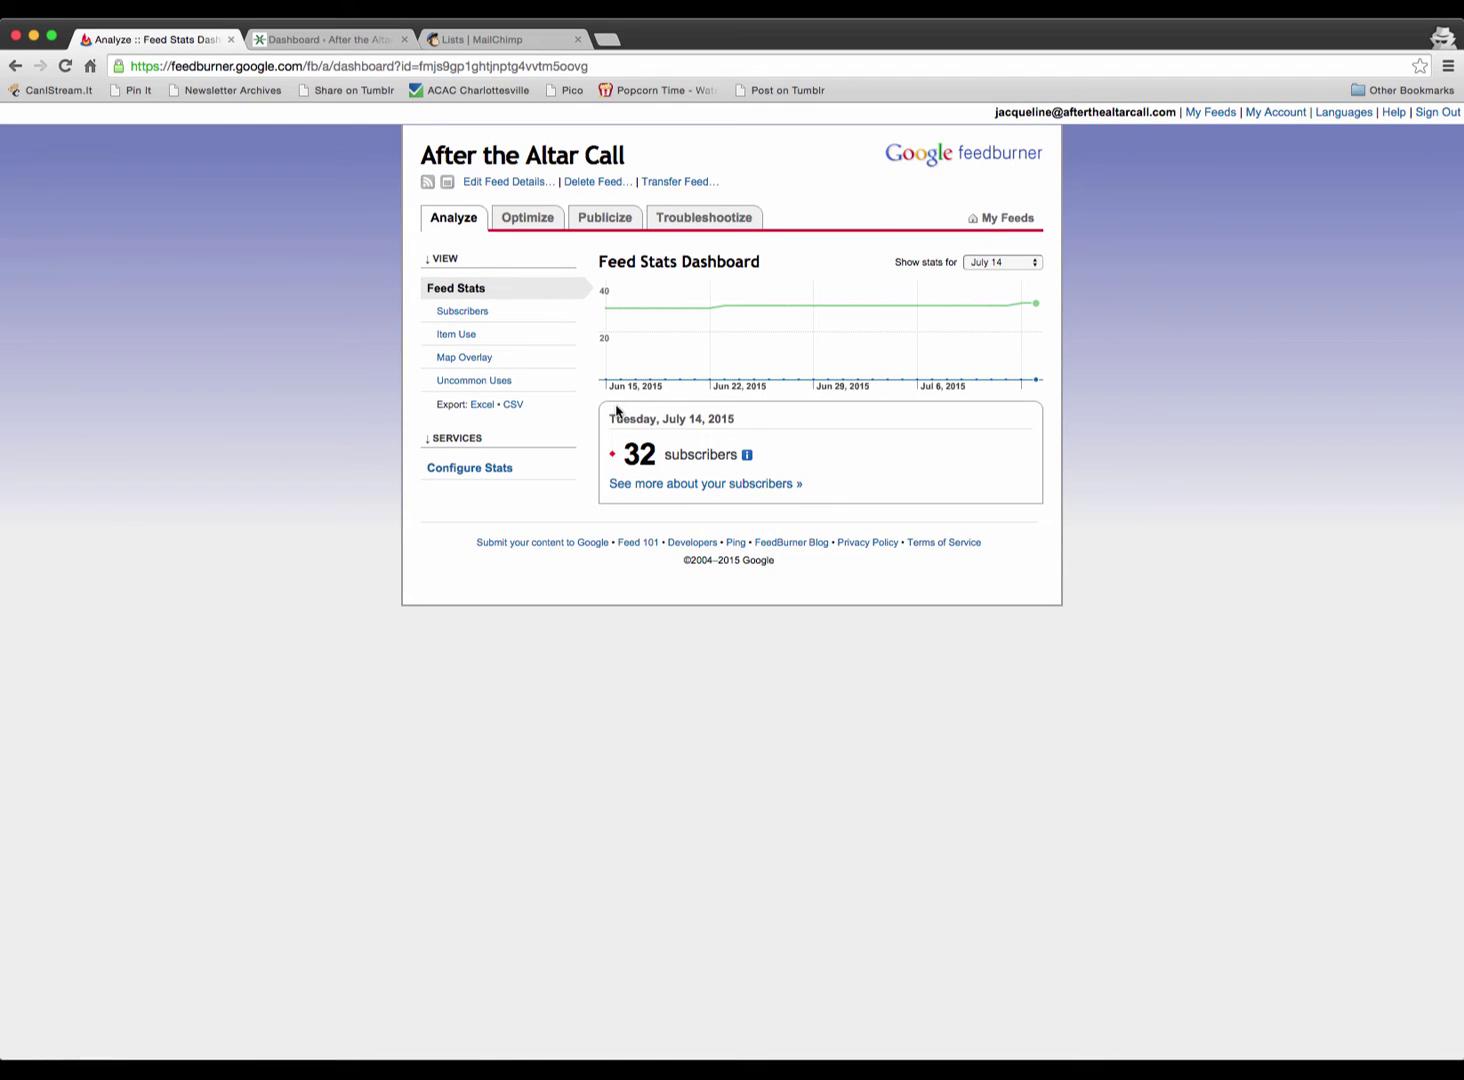
pyautogui.click(676, 486)
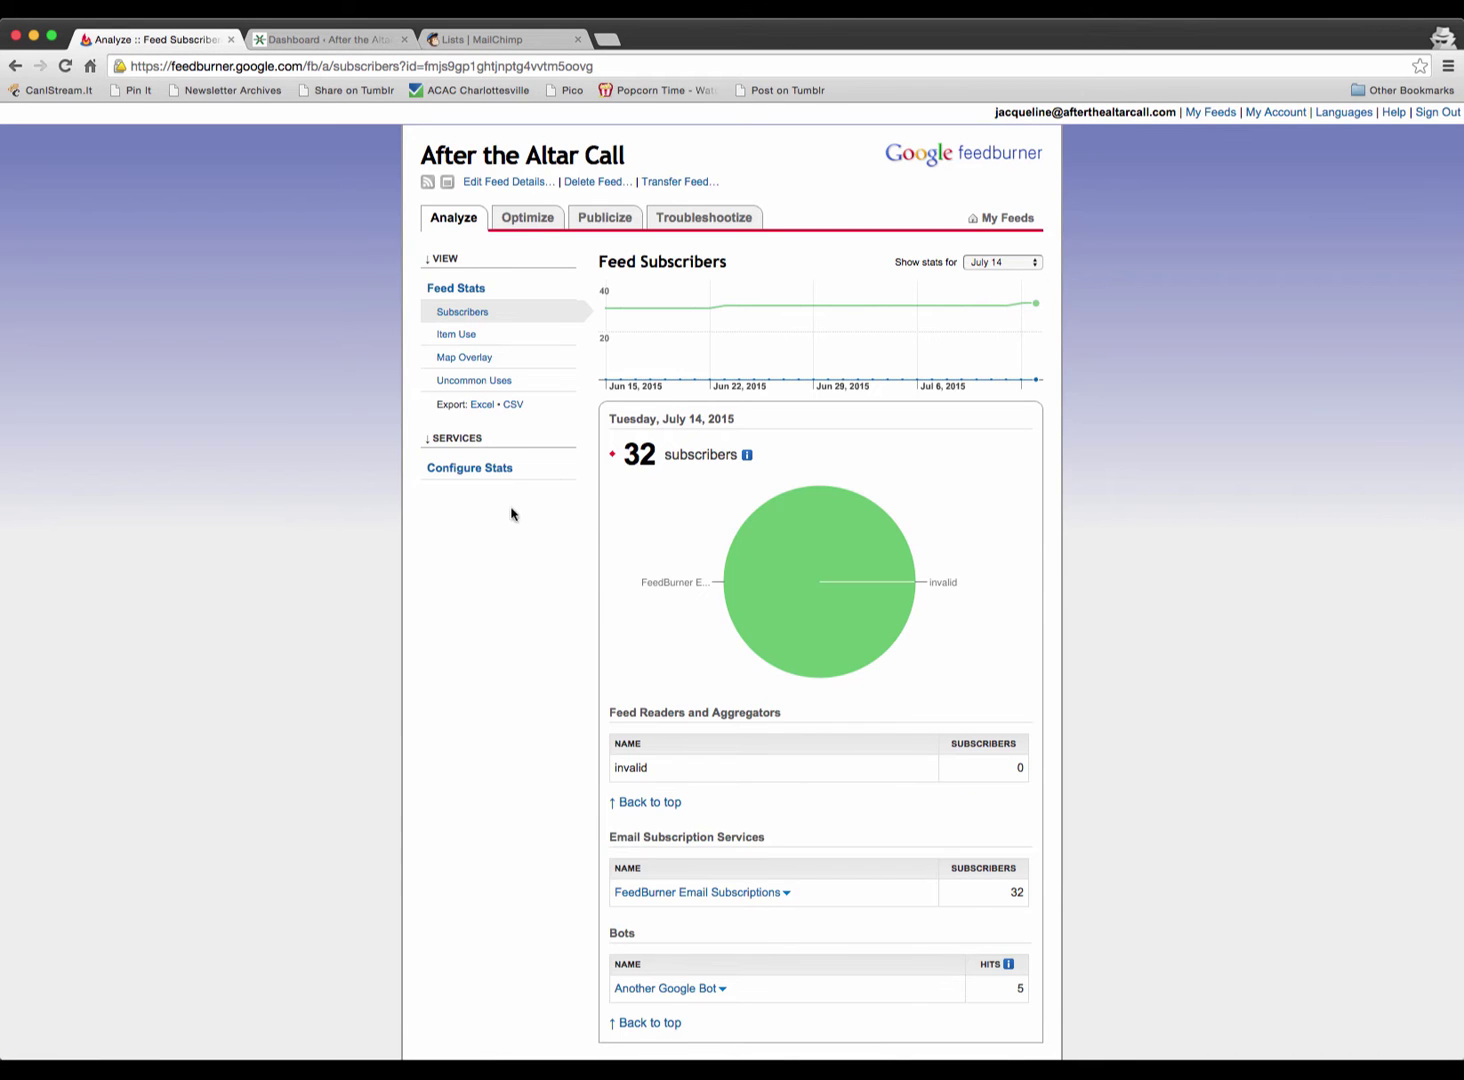
pyautogui.scroll(-2, 501, 537)
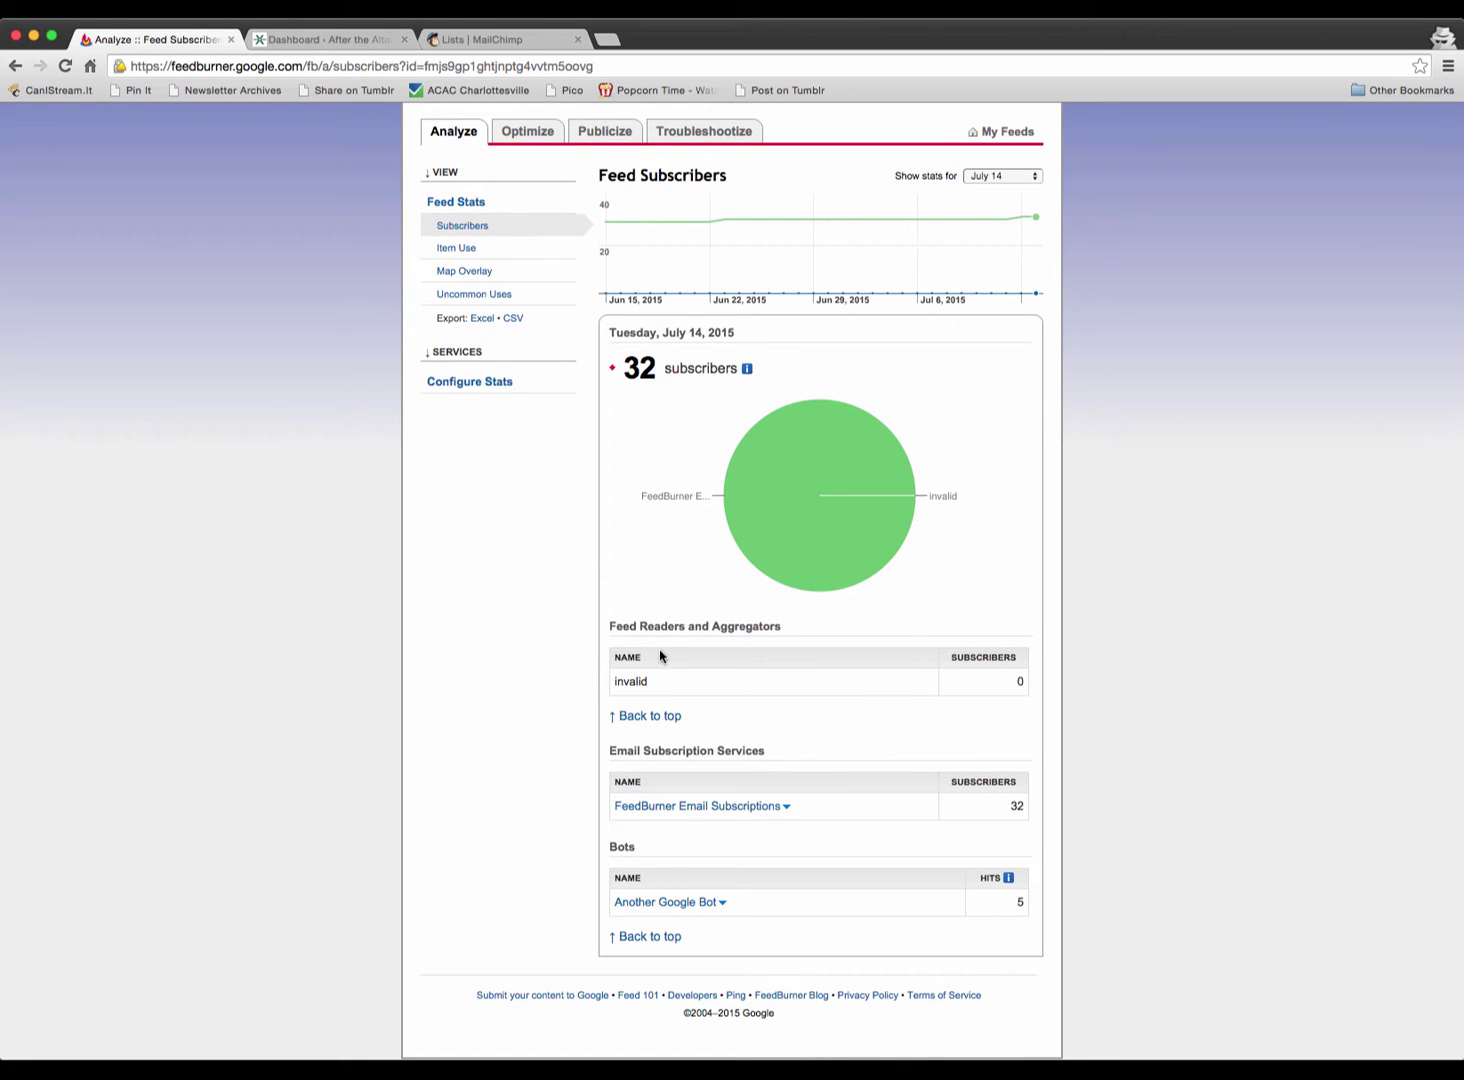
pyautogui.scroll(2, 508, 672)
pyautogui.scroll(-2, 509, 673)
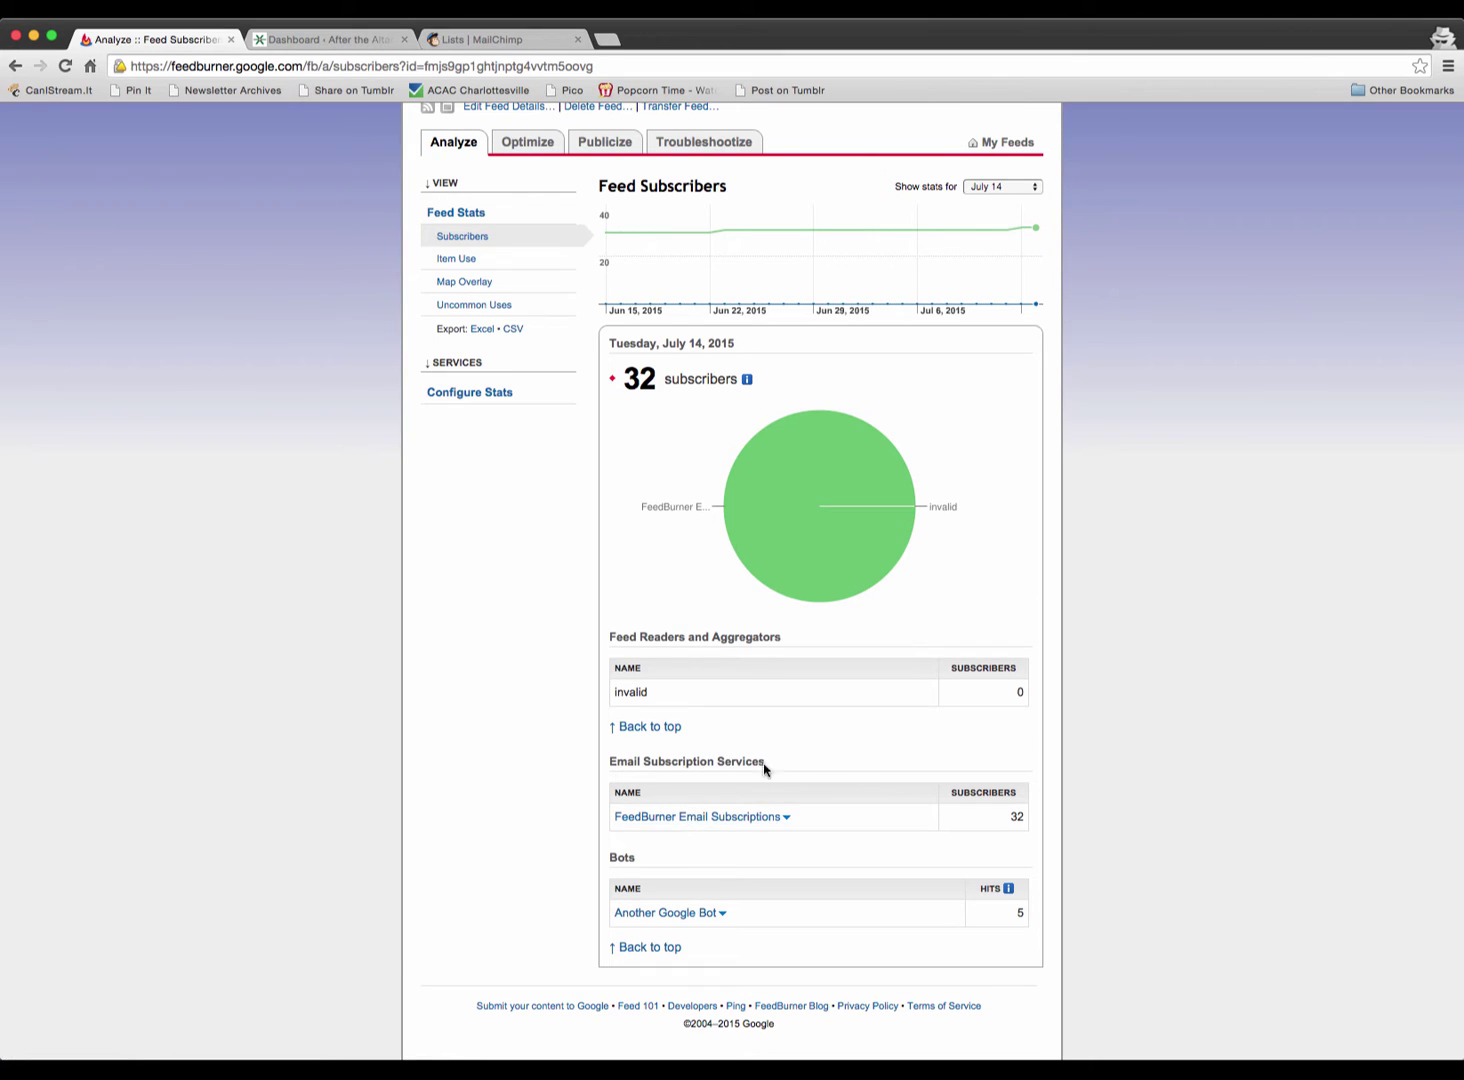
# - Open the FeedBurner Email Subscriptions management page and review its 44 subscribers
pyautogui.click(703, 820)
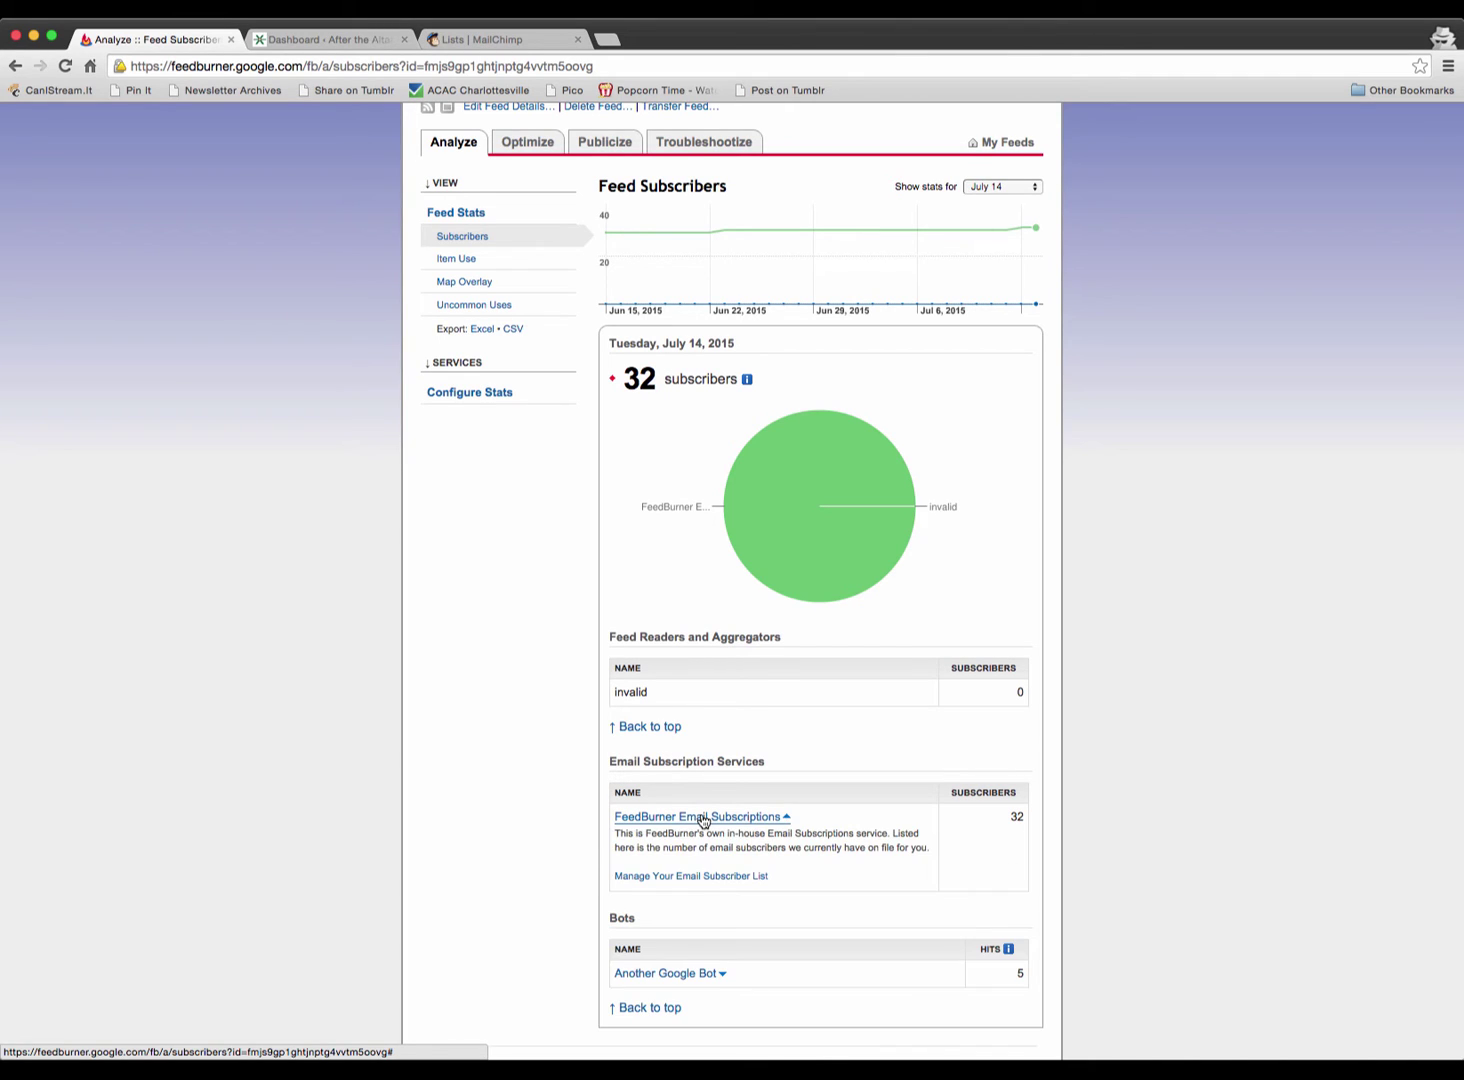
pyautogui.click(668, 881)
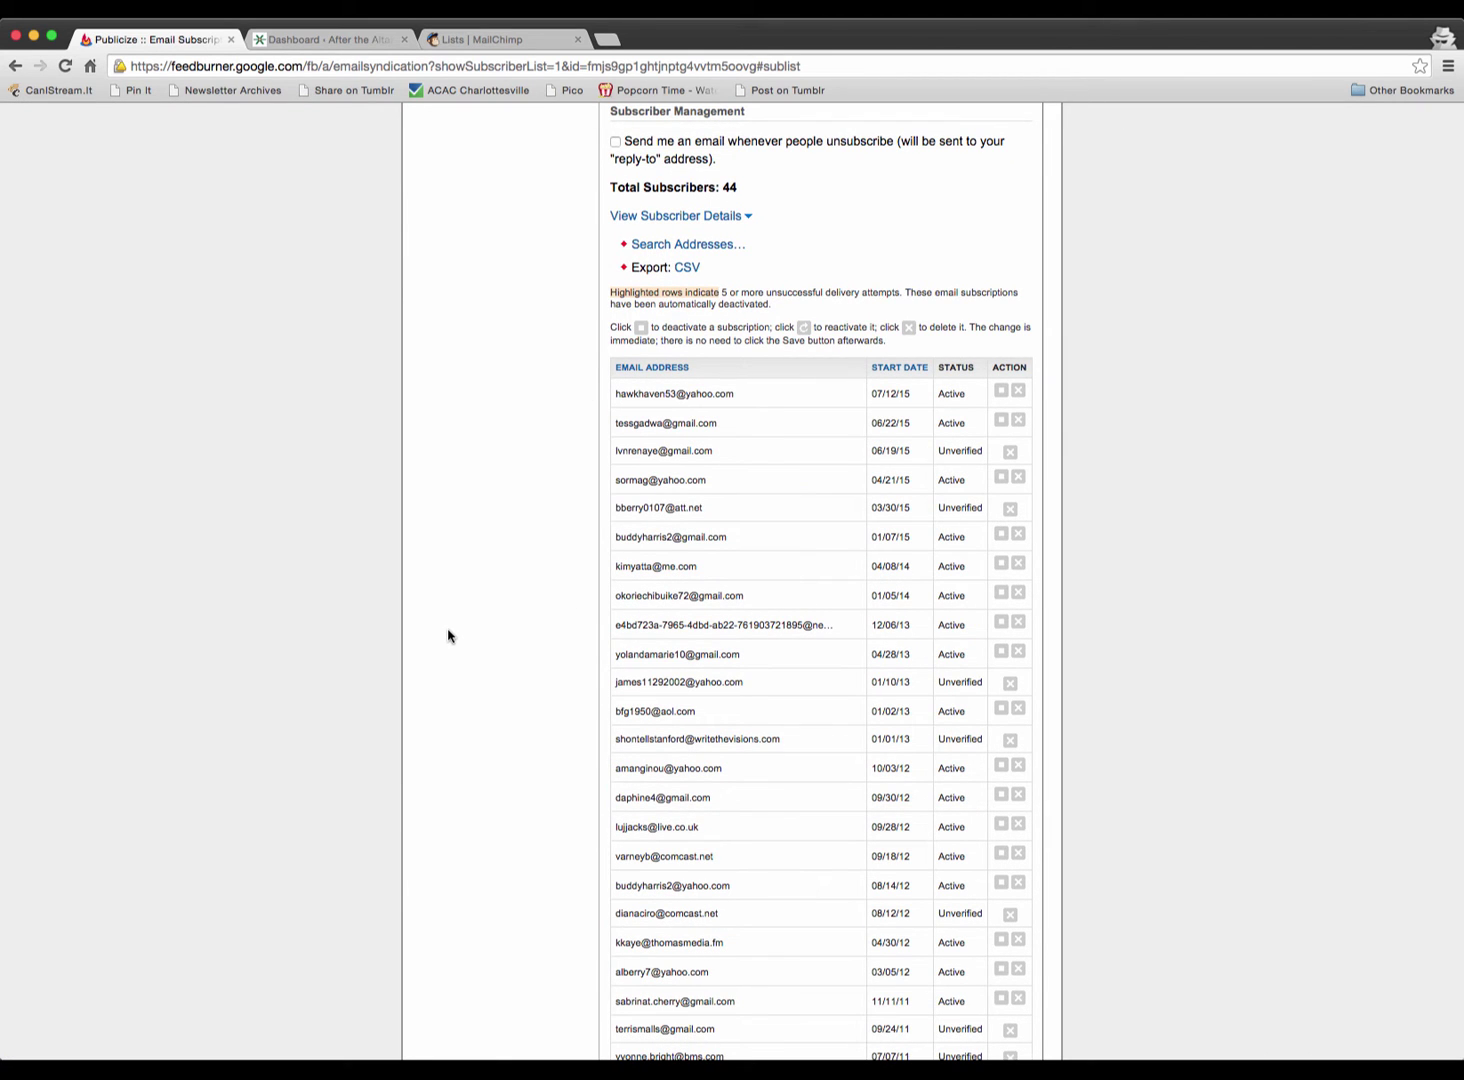
pyautogui.scroll(-15, 448, 636)
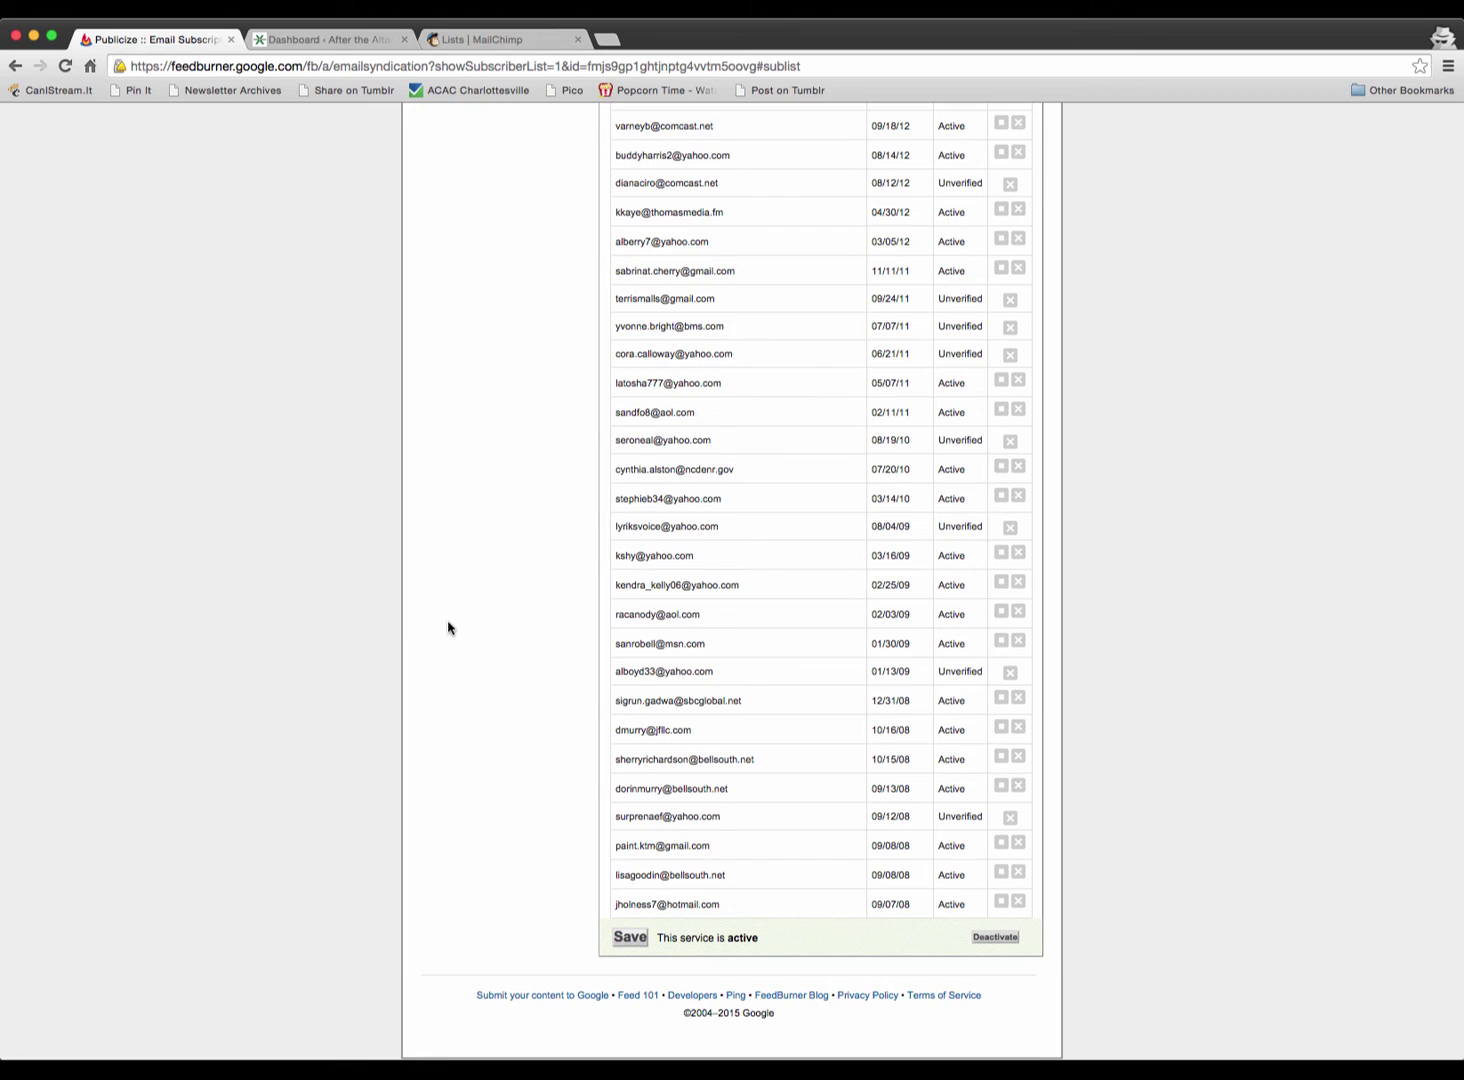
pyautogui.scroll(10, 448, 628)
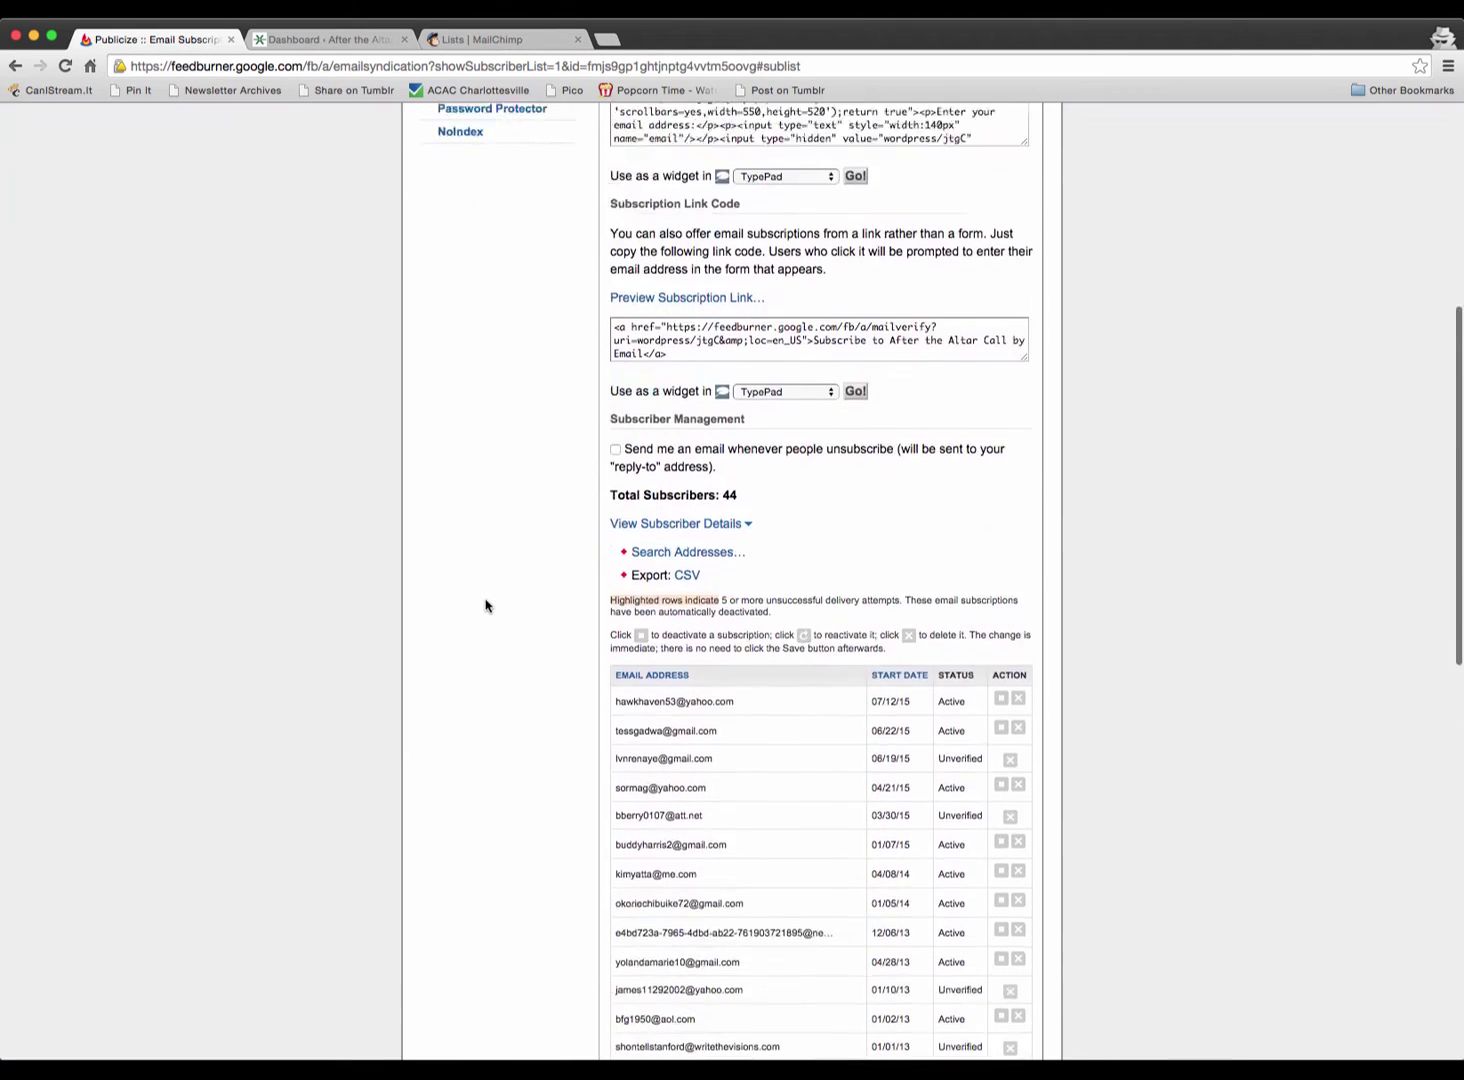
pyautogui.scroll(-10, 485, 605)
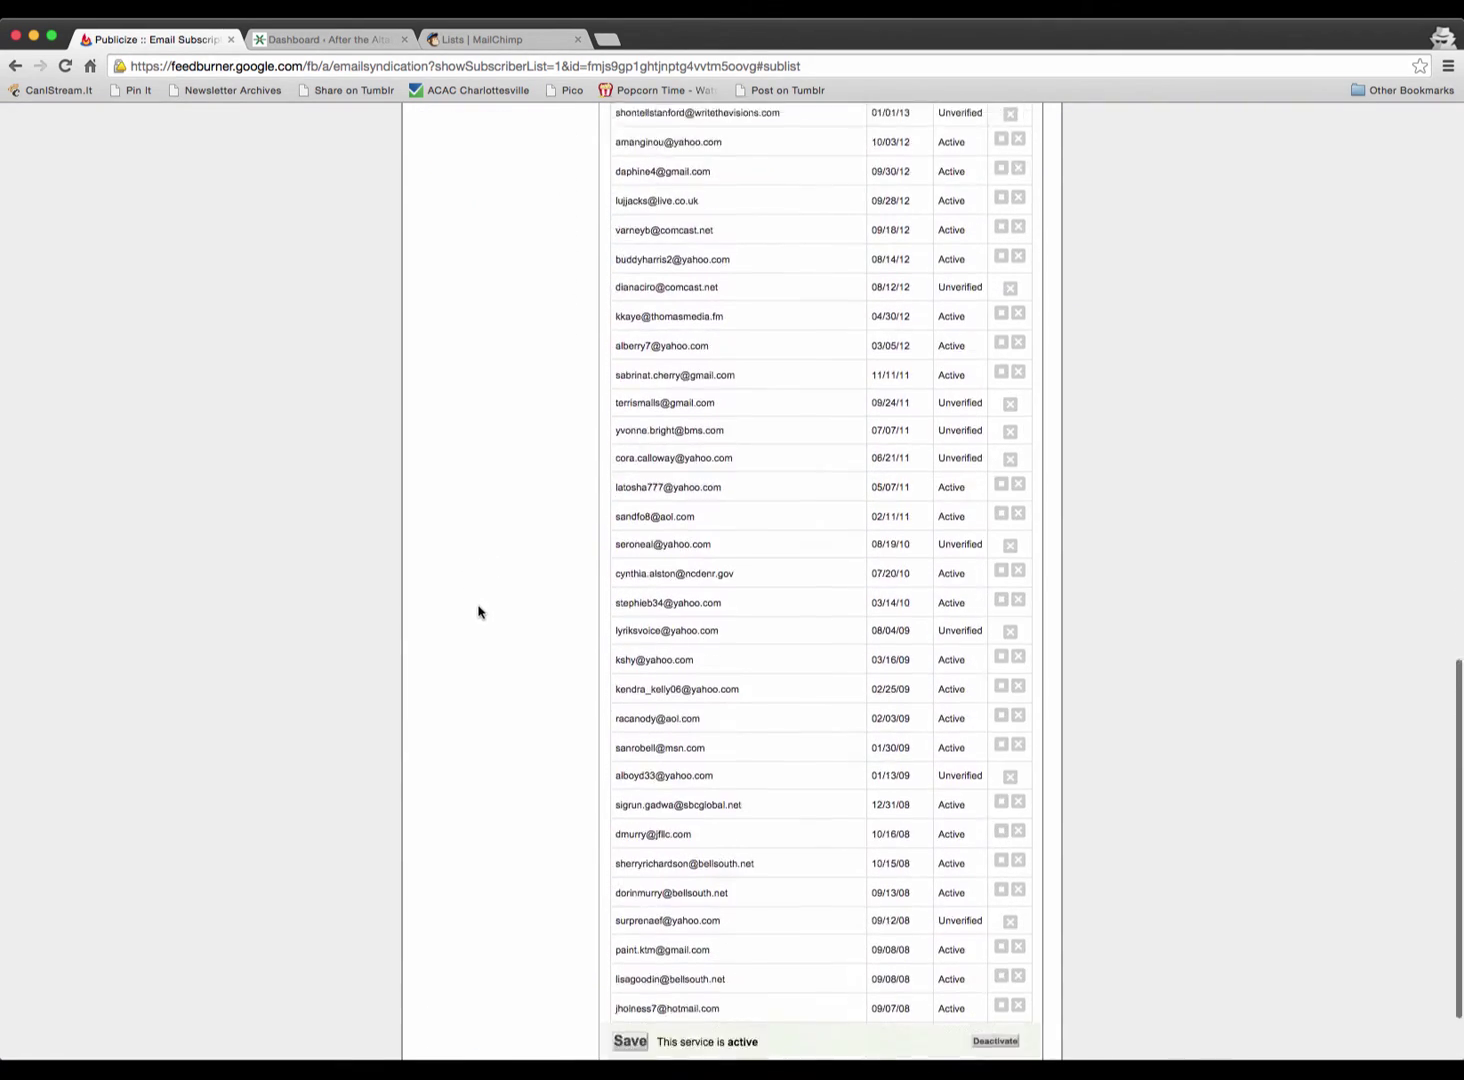
pyautogui.scroll(-2, 761, 758)
pyautogui.scroll(10, 889, 875)
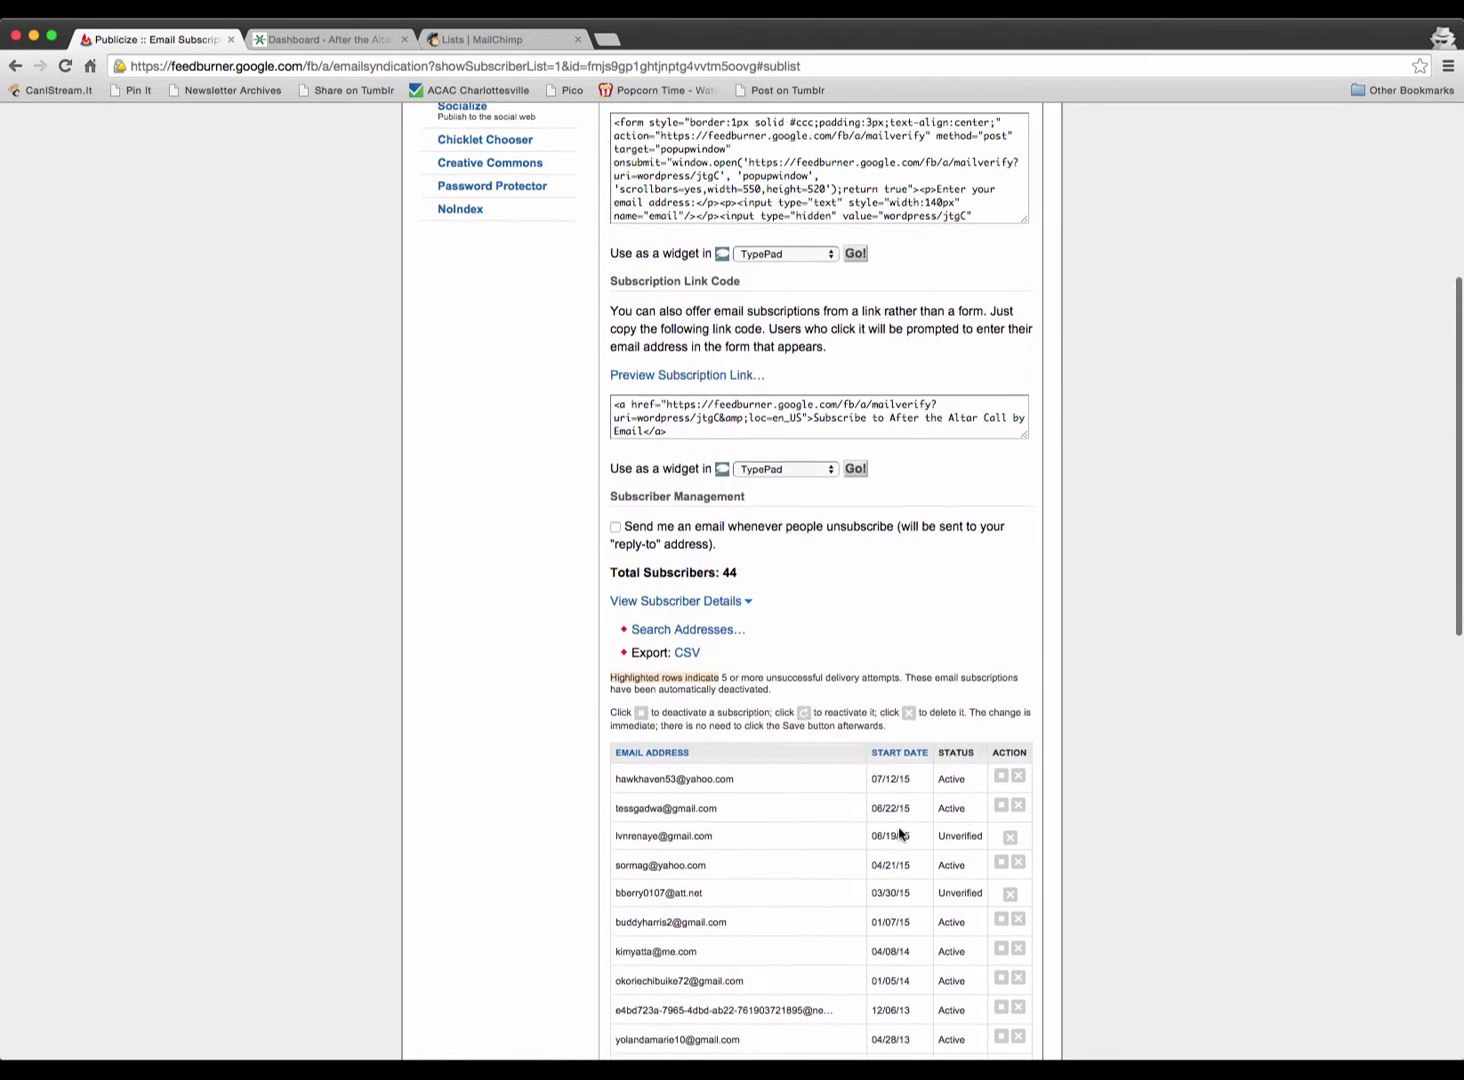
pyautogui.scroll(-5, 899, 833)
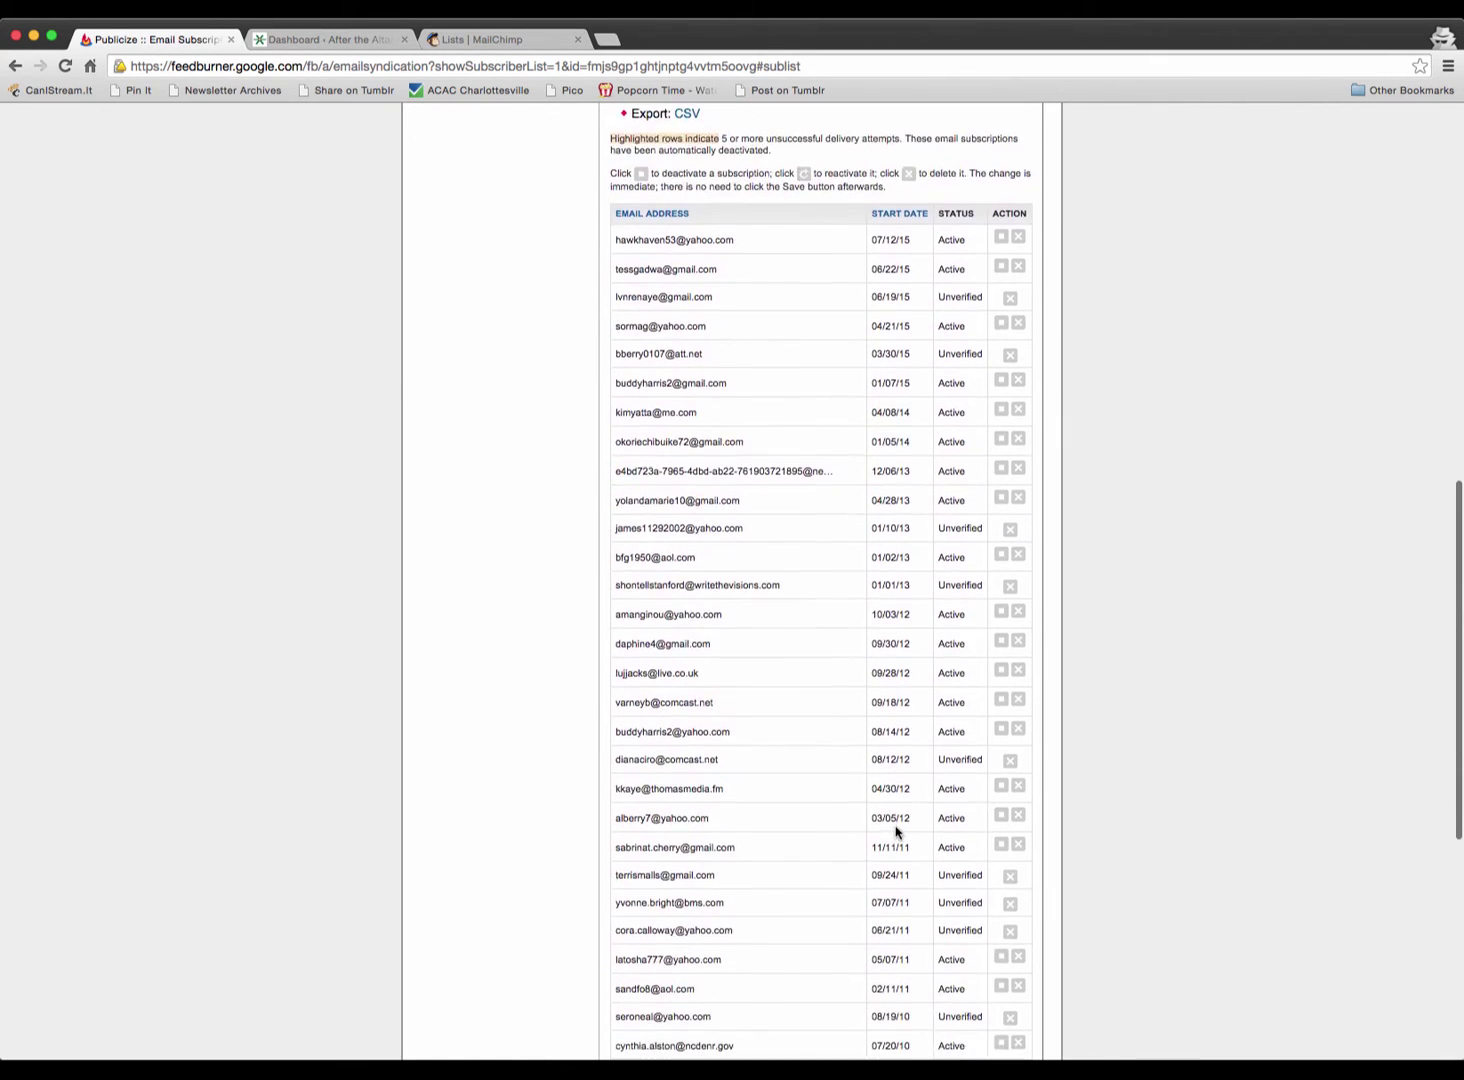
pyautogui.scroll(-2, 896, 832)
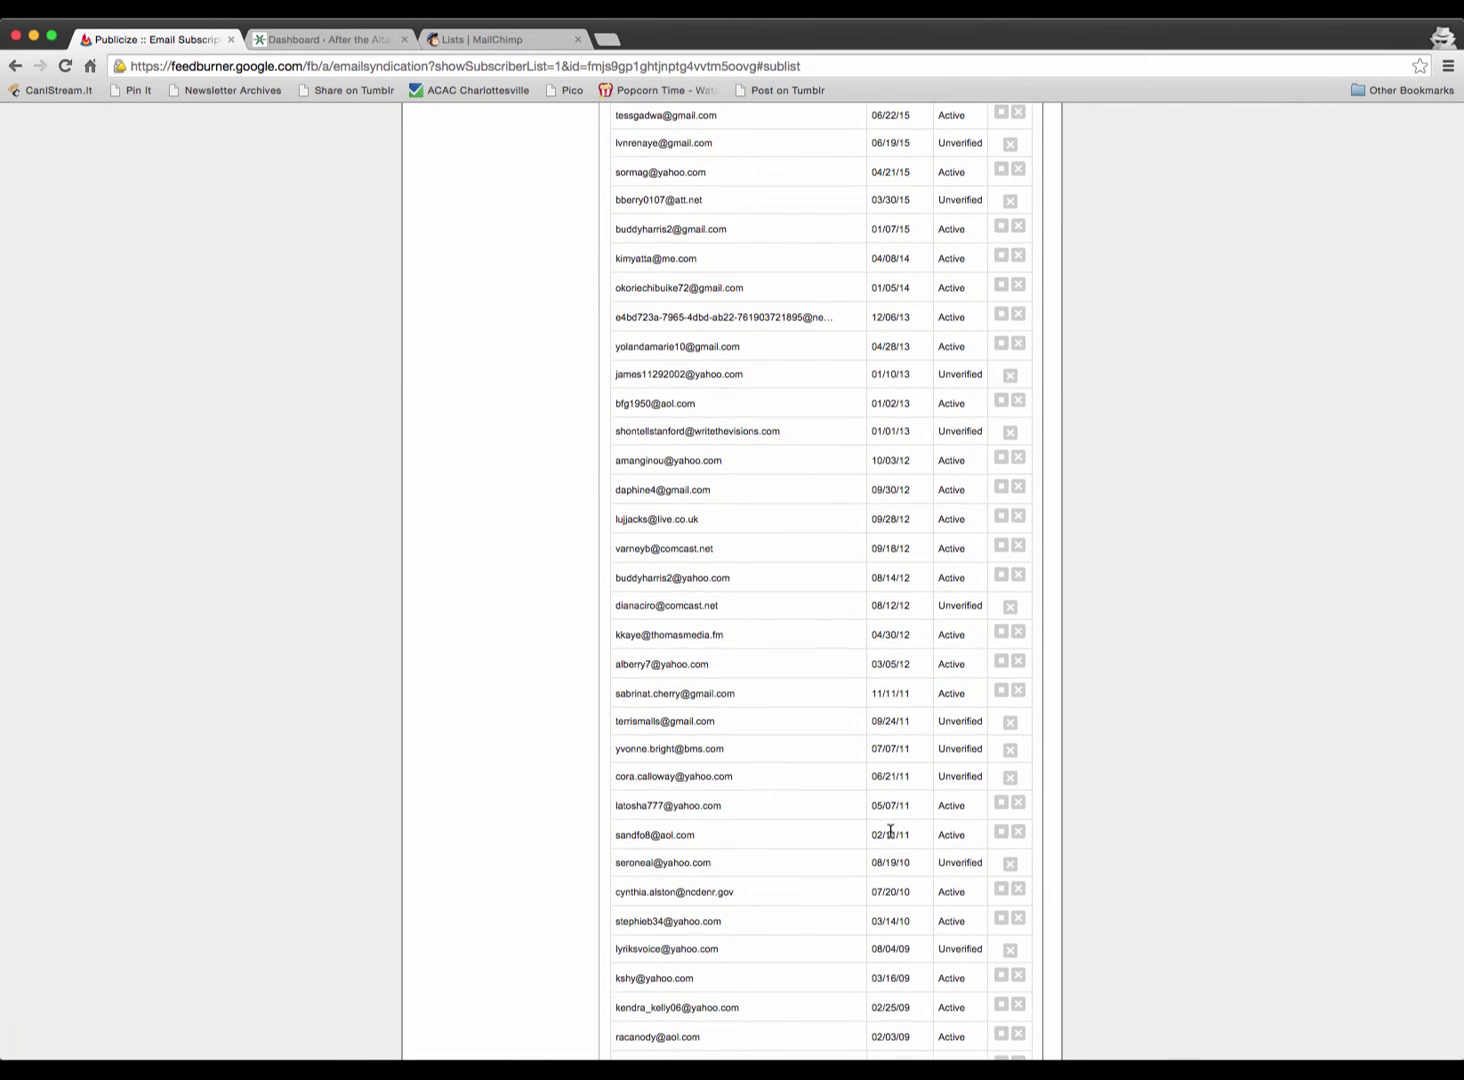
pyautogui.scroll(3, 888, 805)
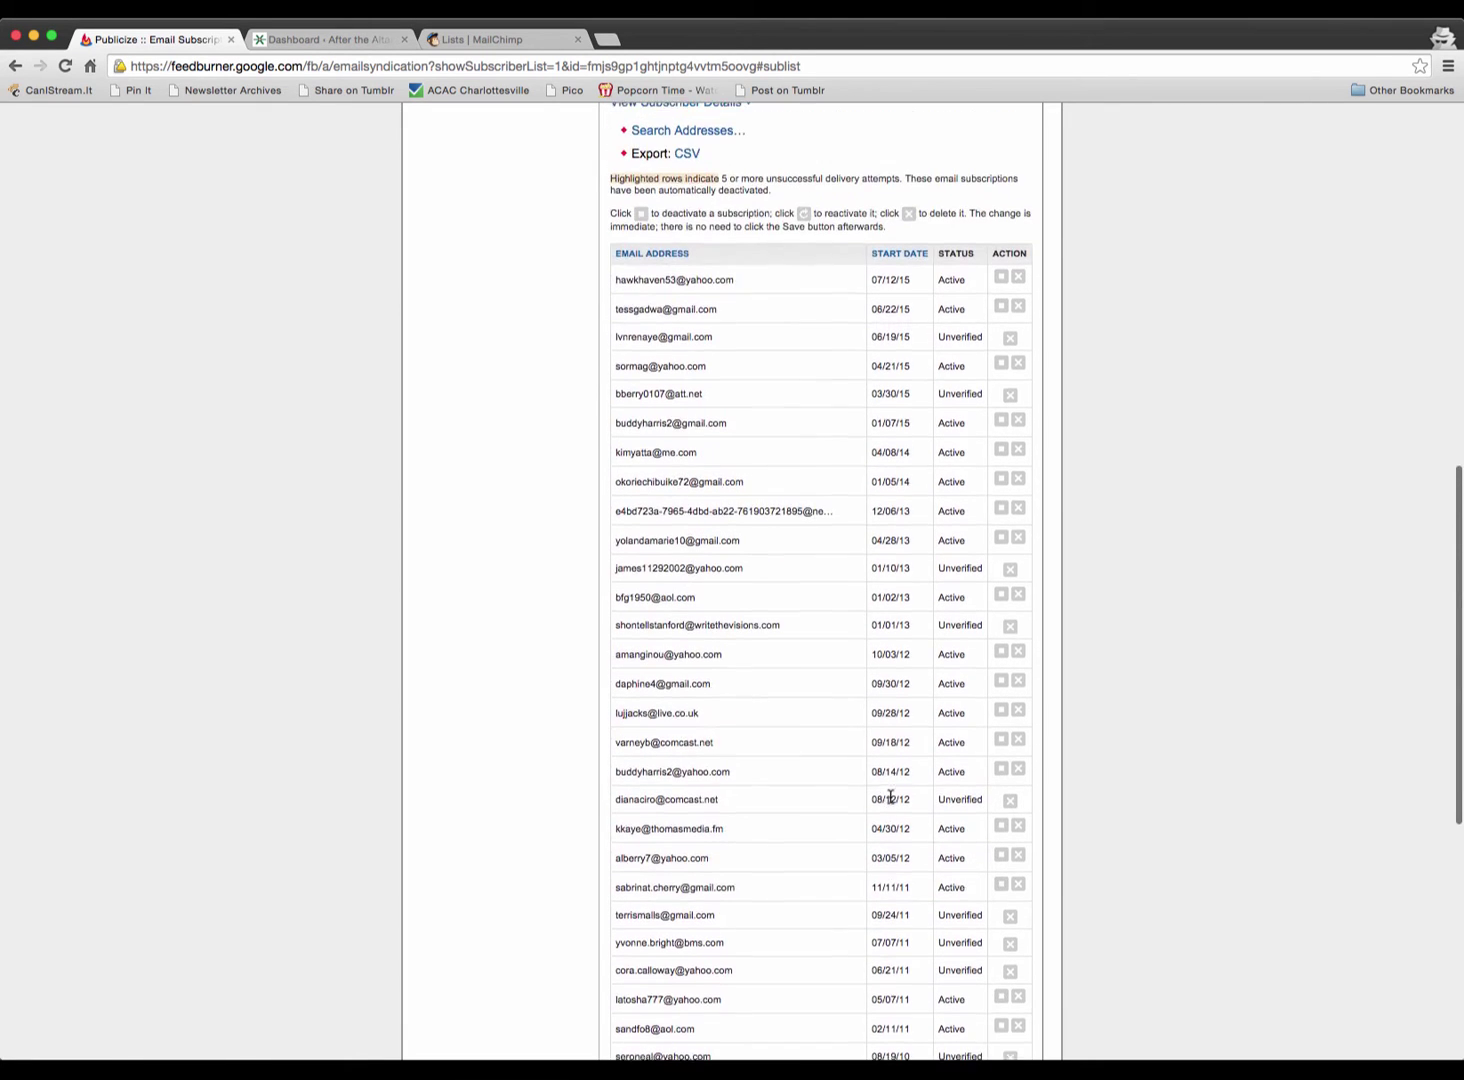
pyautogui.scroll(3, 700, 728)
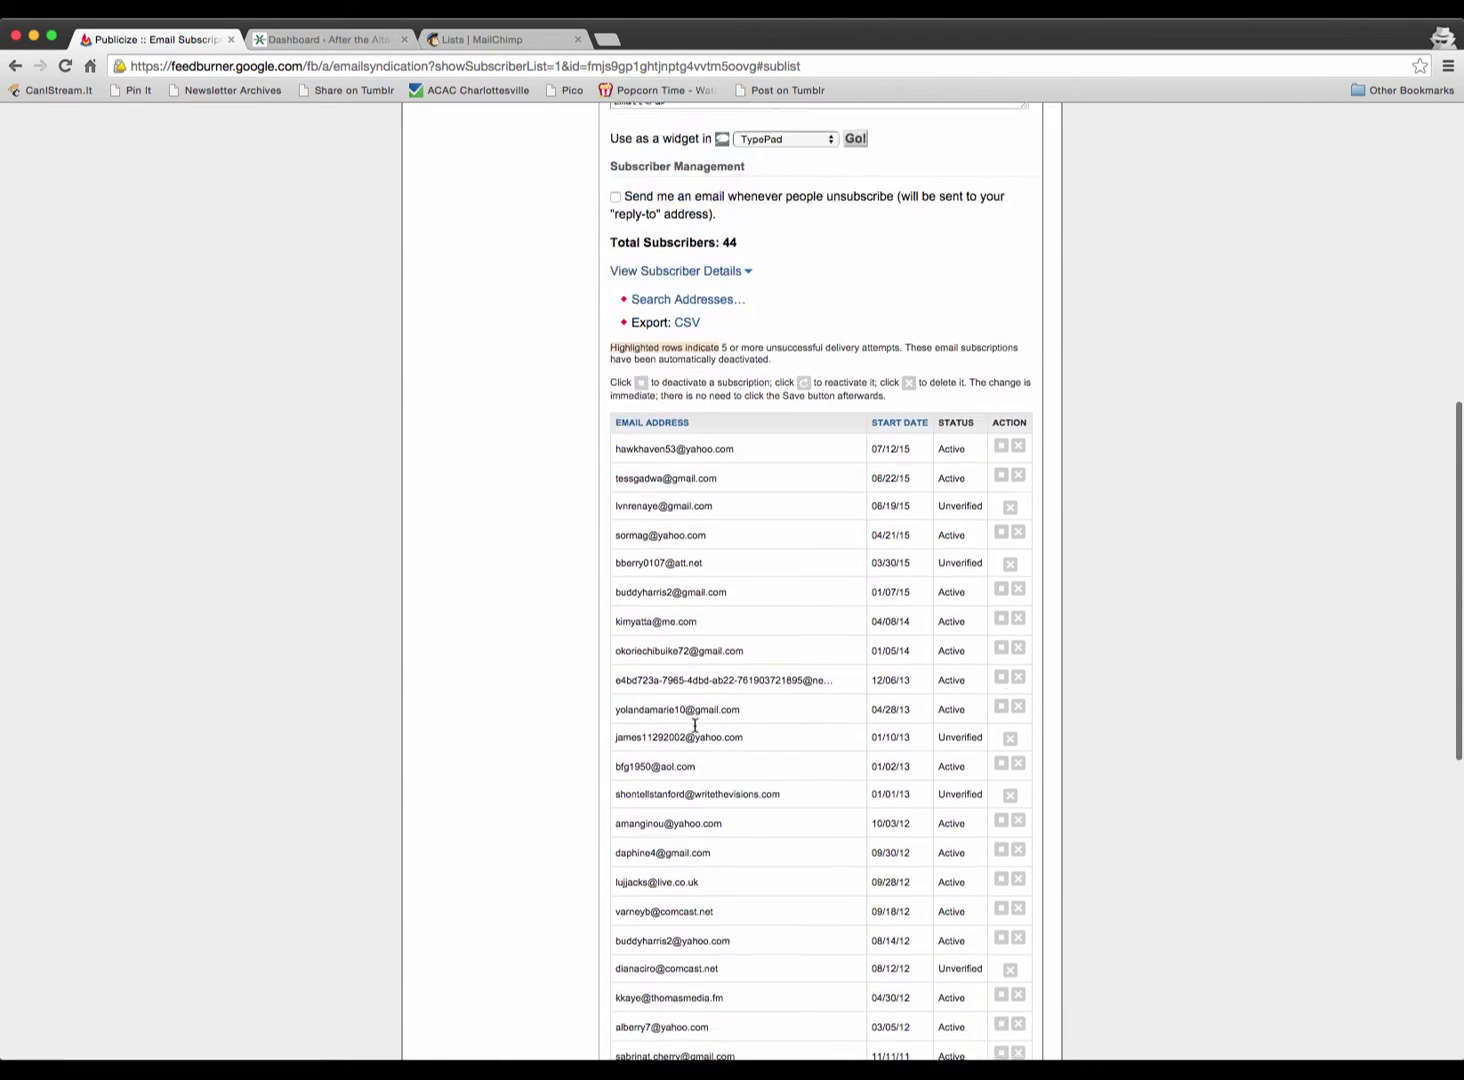
pyautogui.scroll(2, 700, 730)
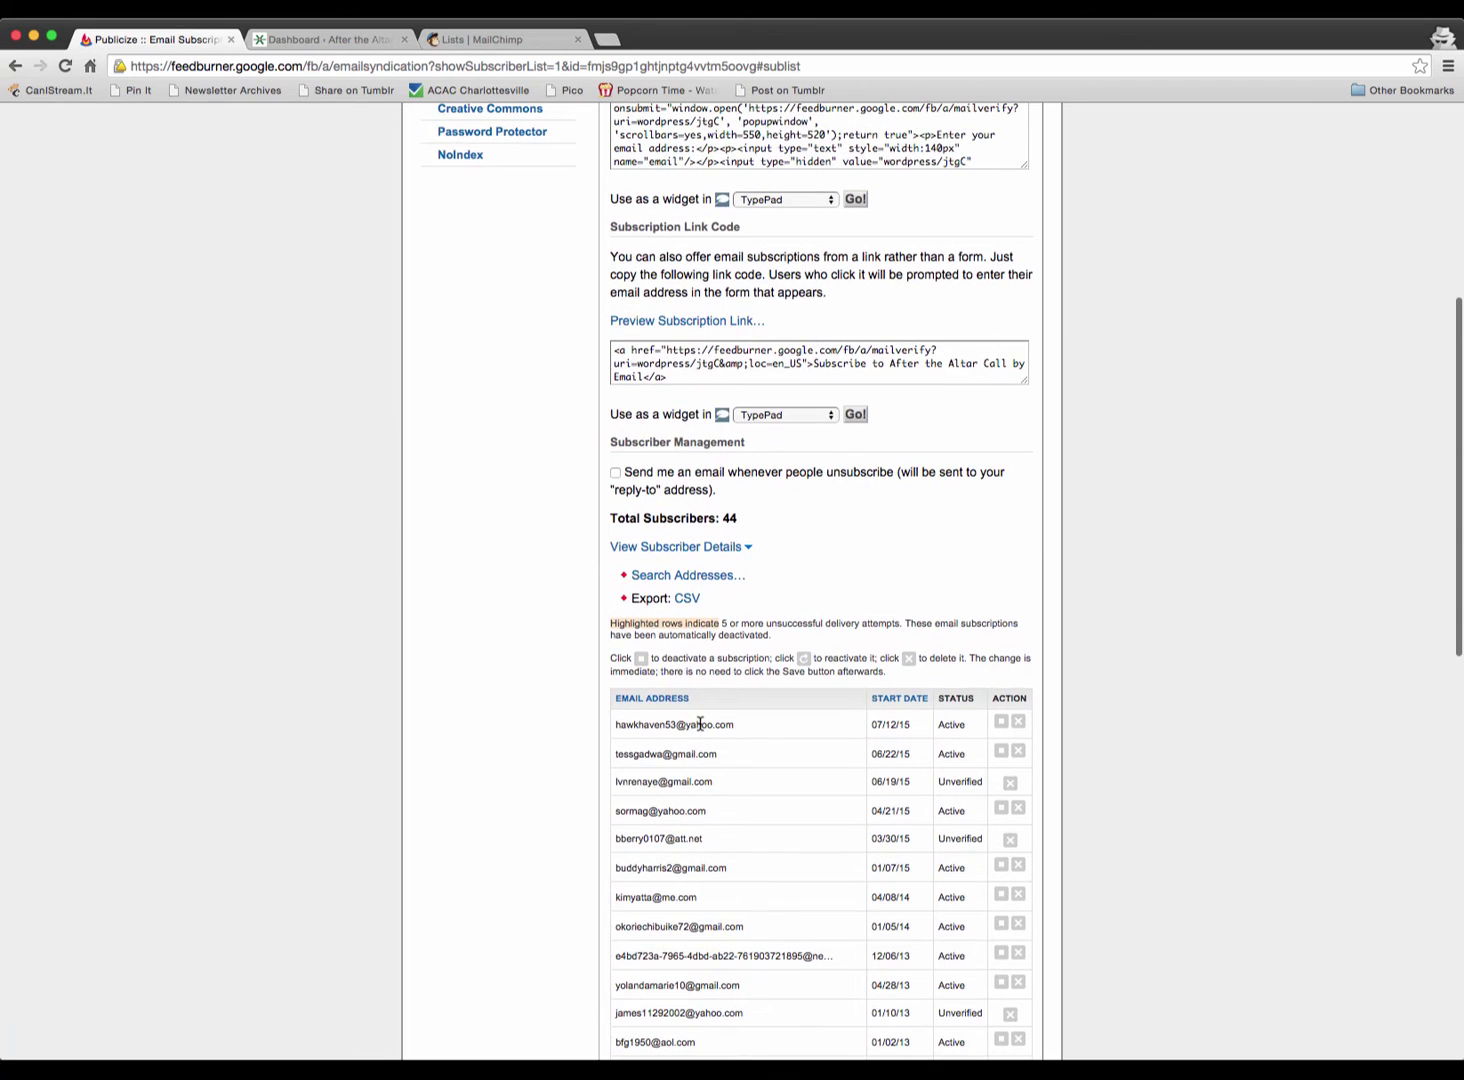
pyautogui.scroll(-4, 710, 745)
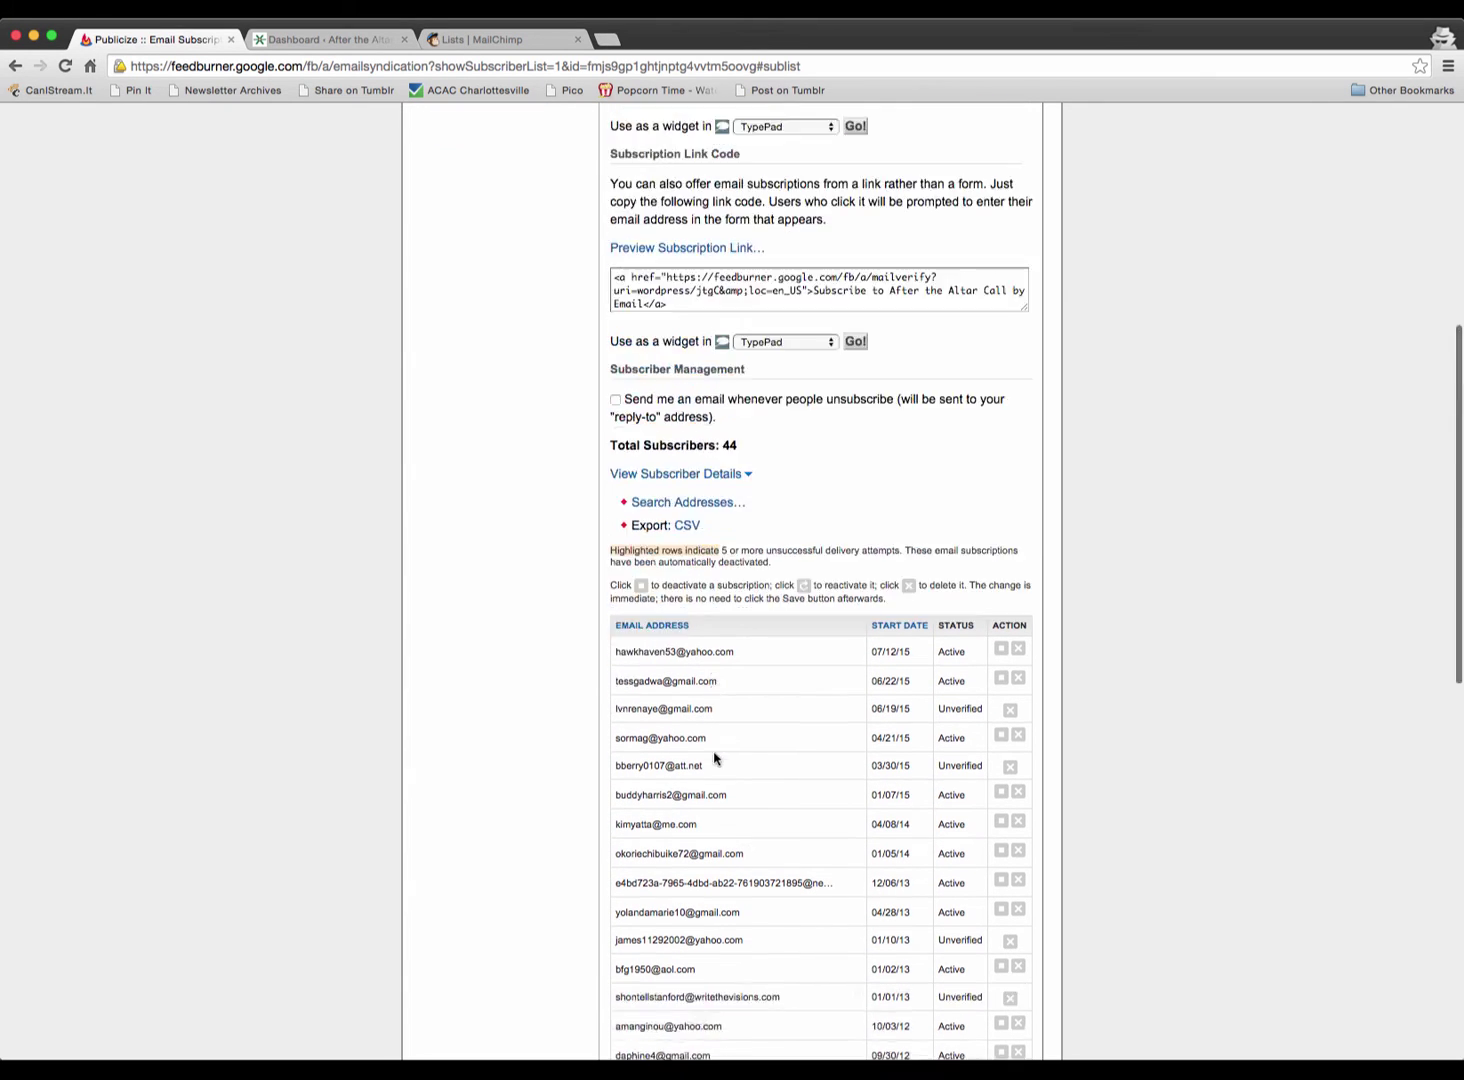
pyautogui.scroll(-4, 718, 755)
pyautogui.scroll(8, 736, 758)
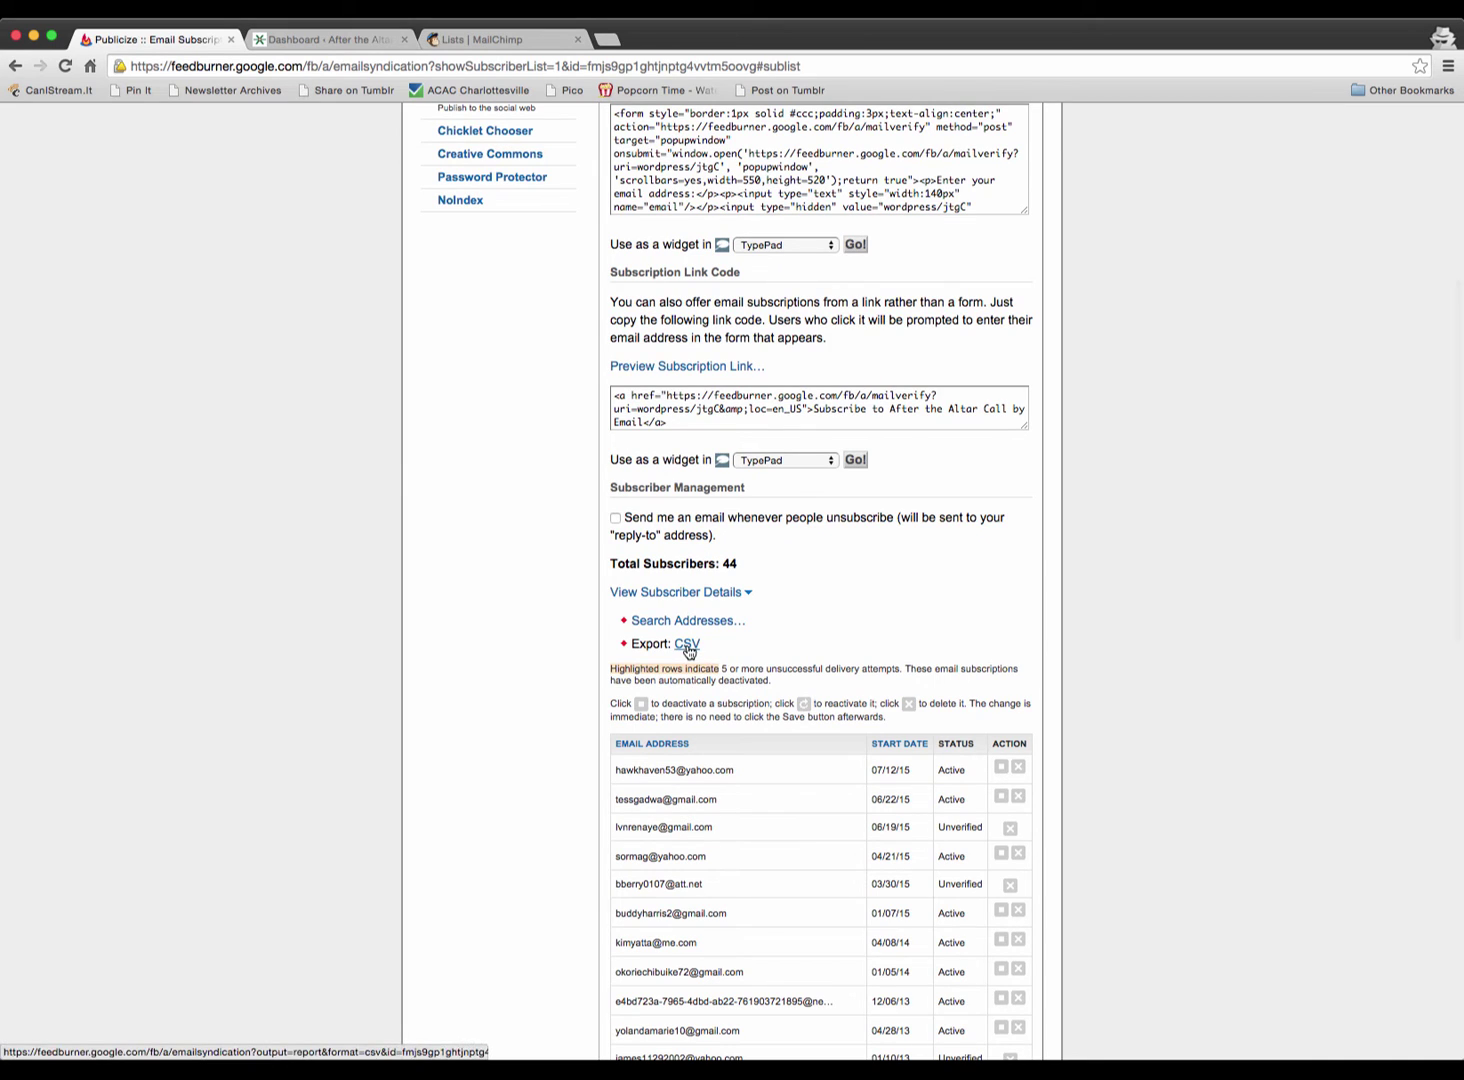
# - Export the subscriber list as CSV and confirm it appears in Downloads
pyautogui.click(687, 647)
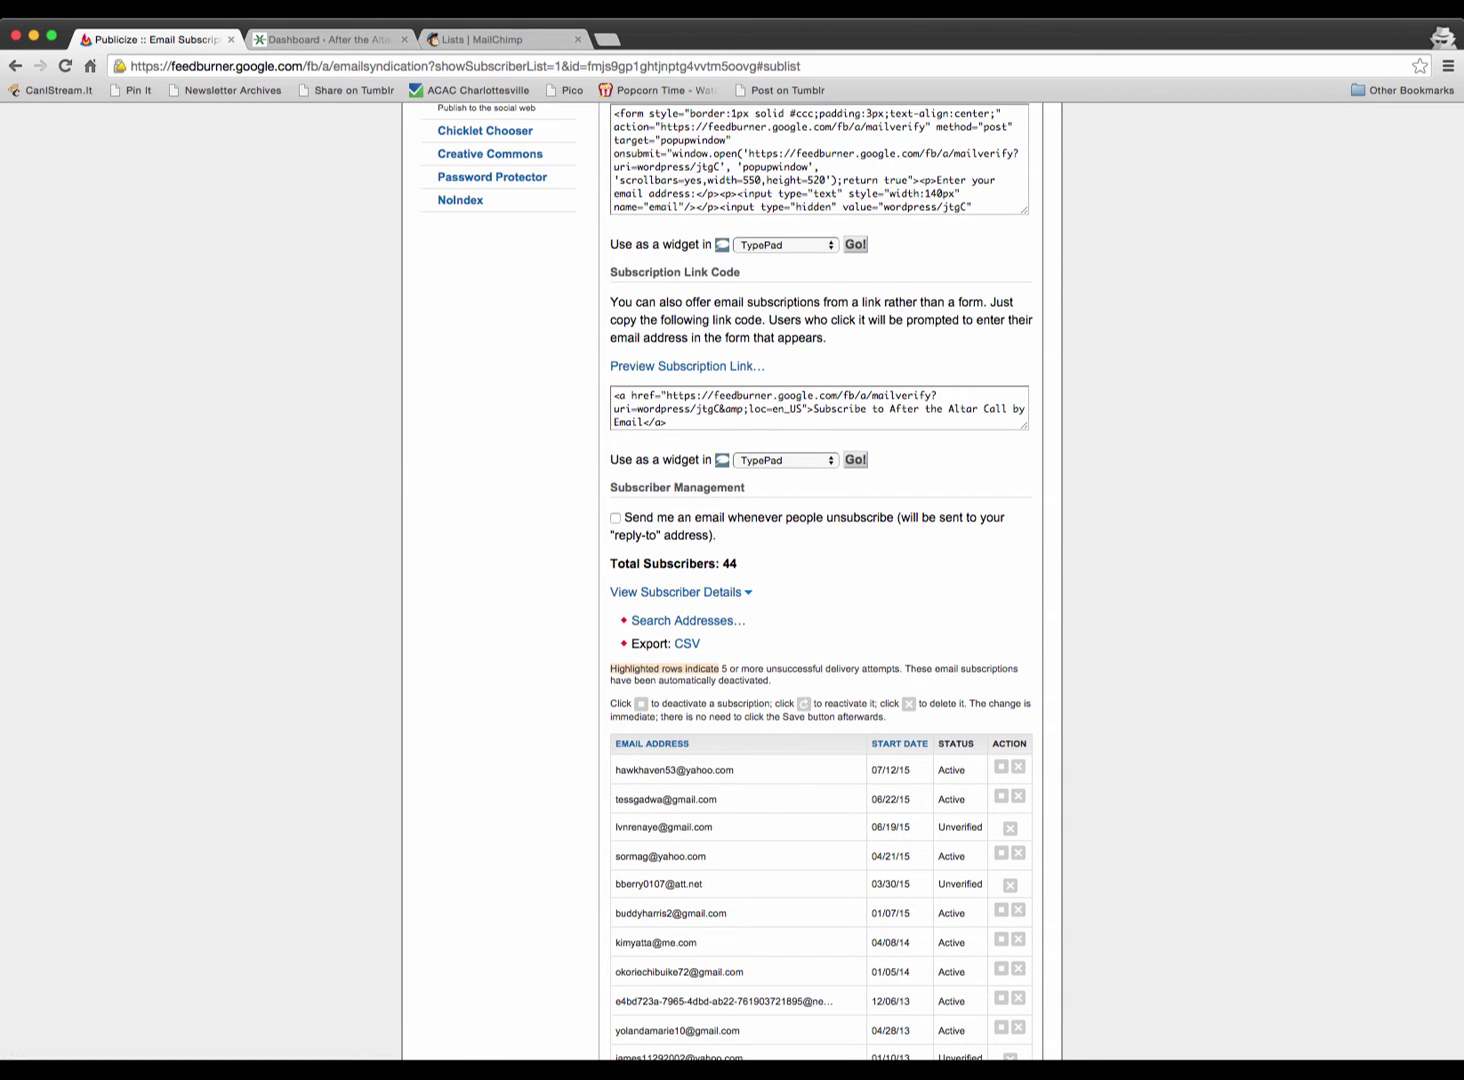
pyautogui.click(1345, 1074)
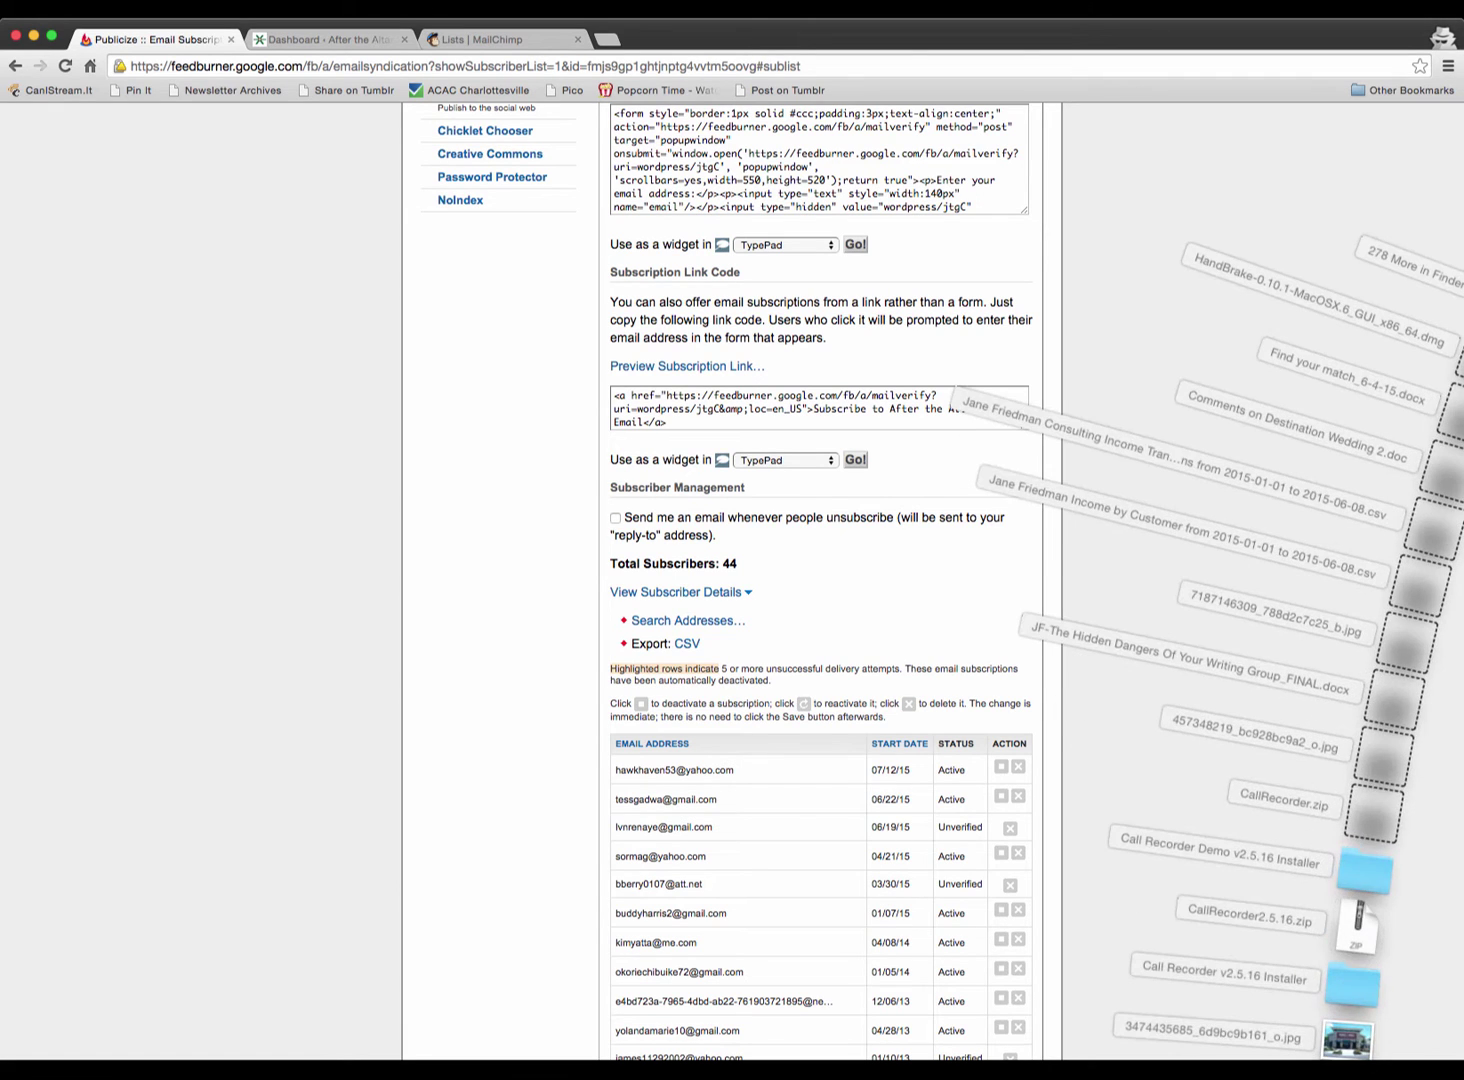
pyautogui.click(1345, 1074)
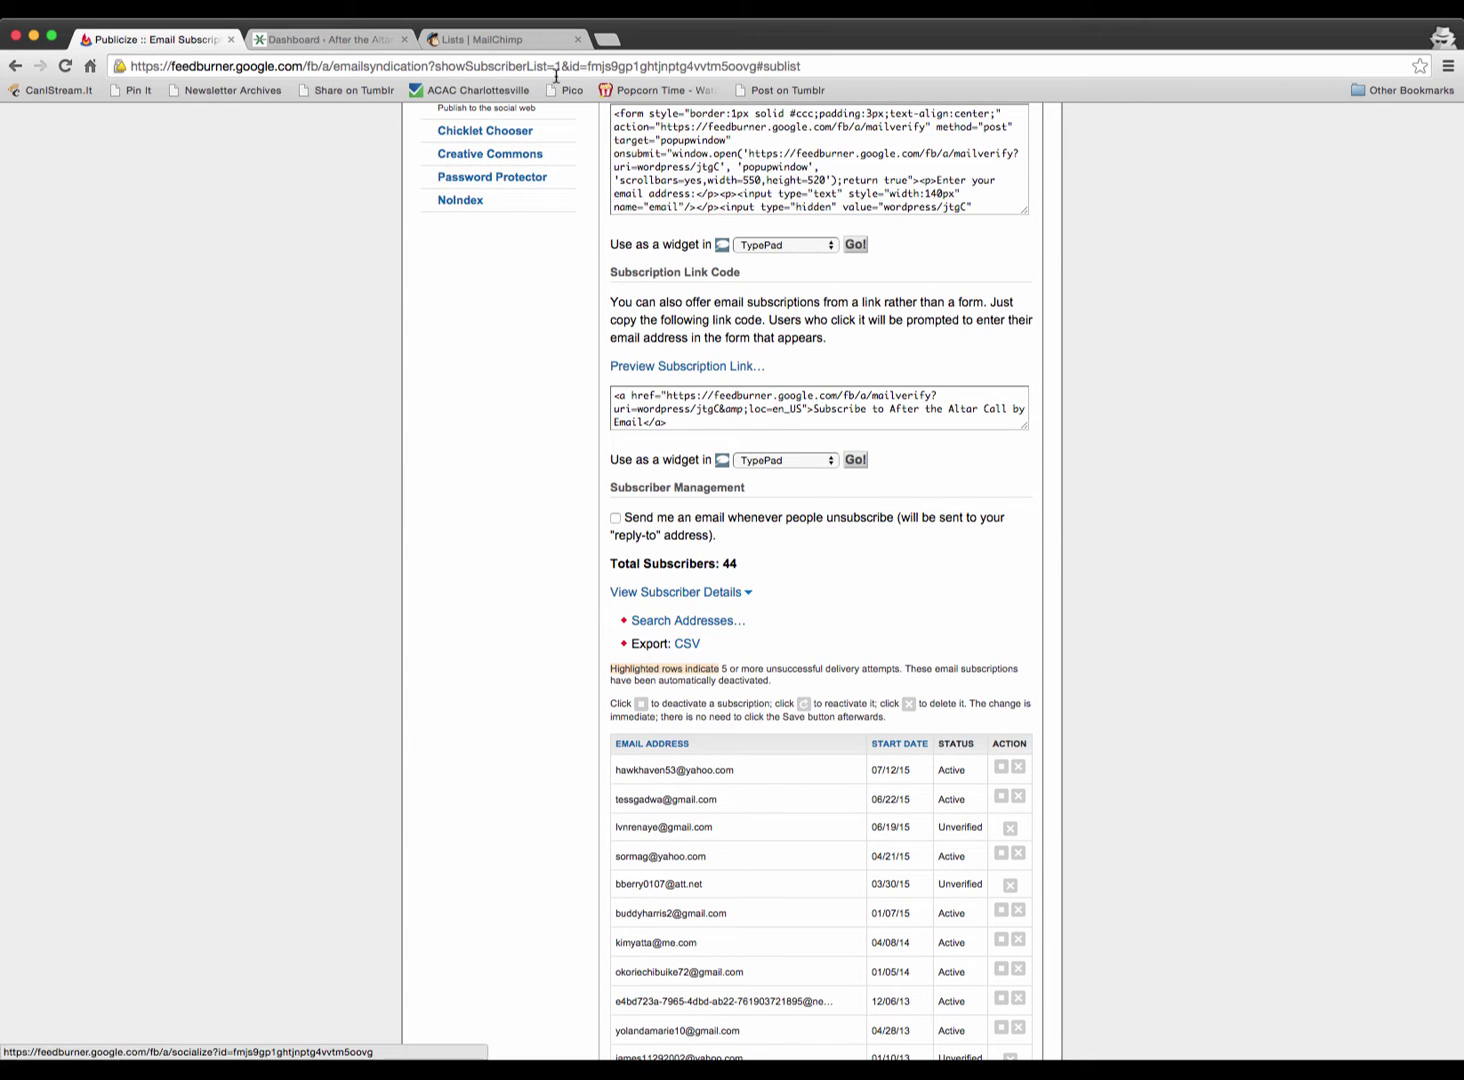
# - Start a brand-new MailChimp list named 'Feedburner Subscribers'
pyautogui.click(484, 40)
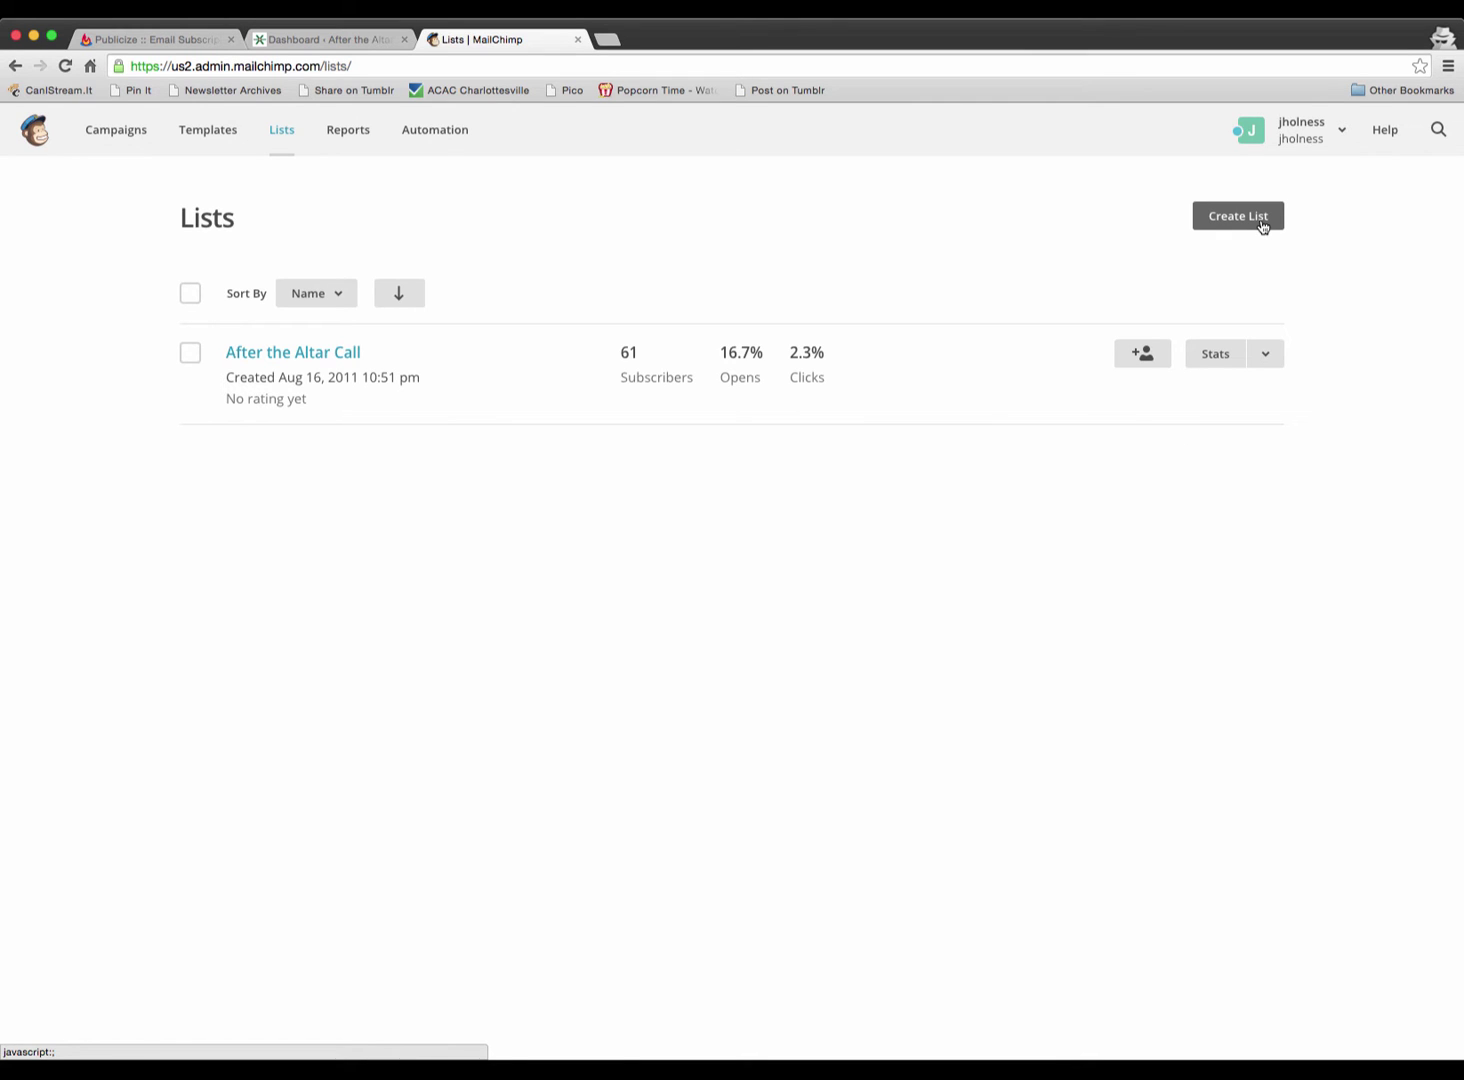
pyautogui.click(1262, 222)
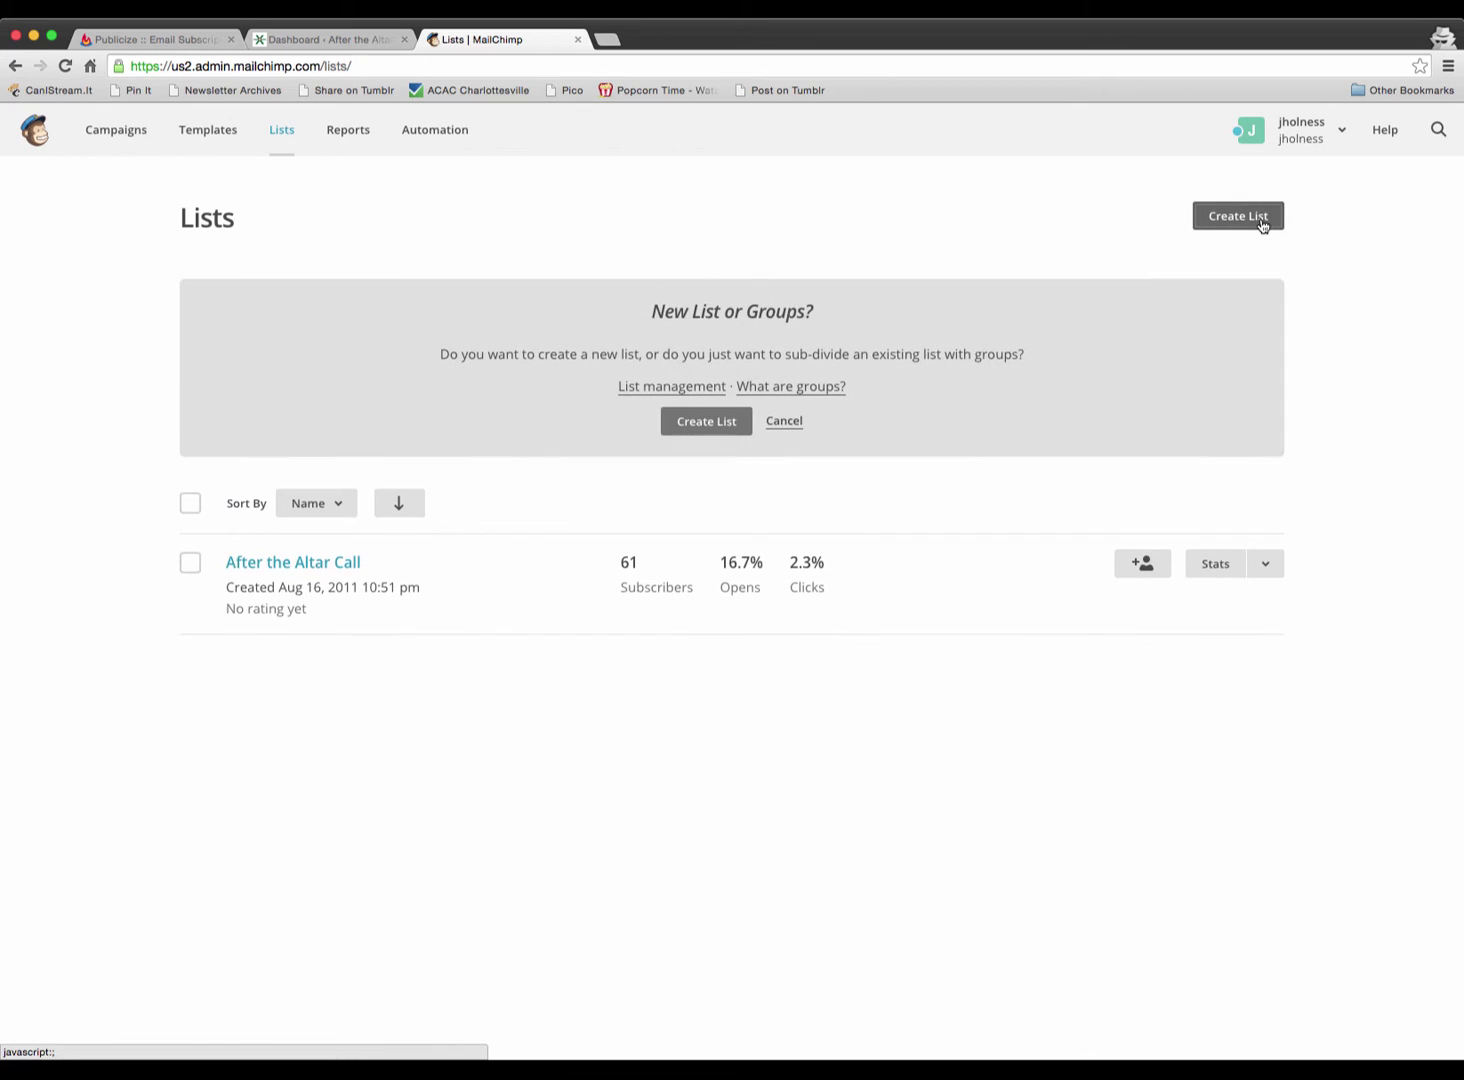
pyautogui.click(702, 428)
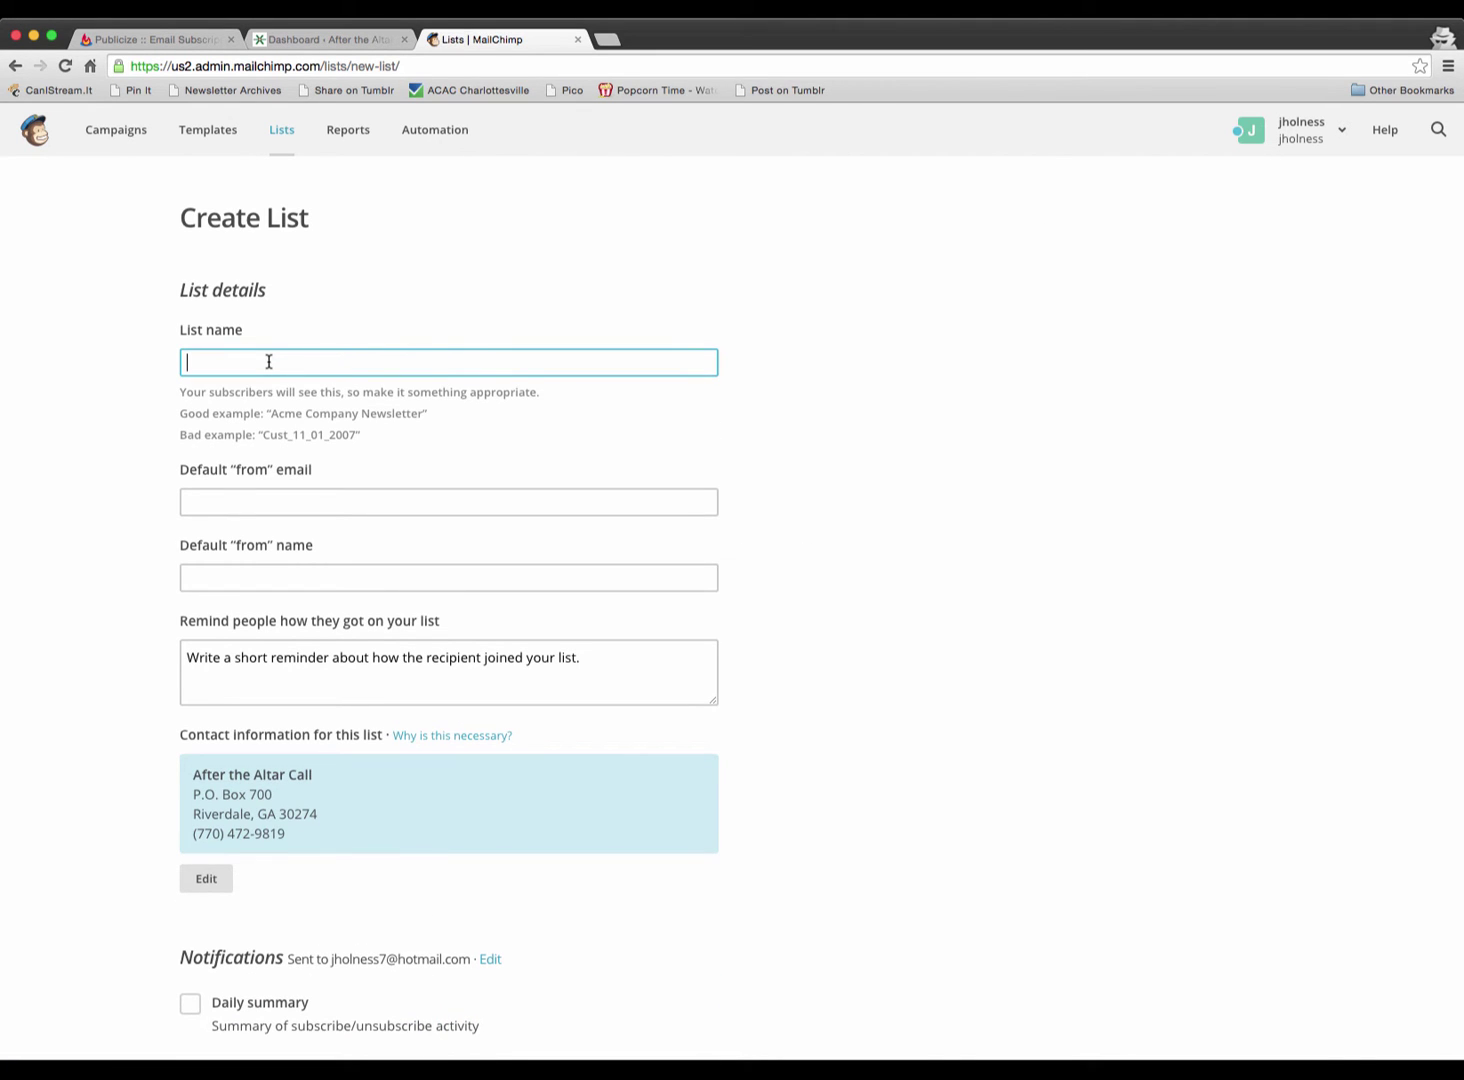
pyautogui.write('Feebu')
pyautogui.press('BackSpace')
pyautogui.write('dburner Subscribers')
# - Fill in the list's default sender e-mail address and sender name
pyautogui.click(383, 502)
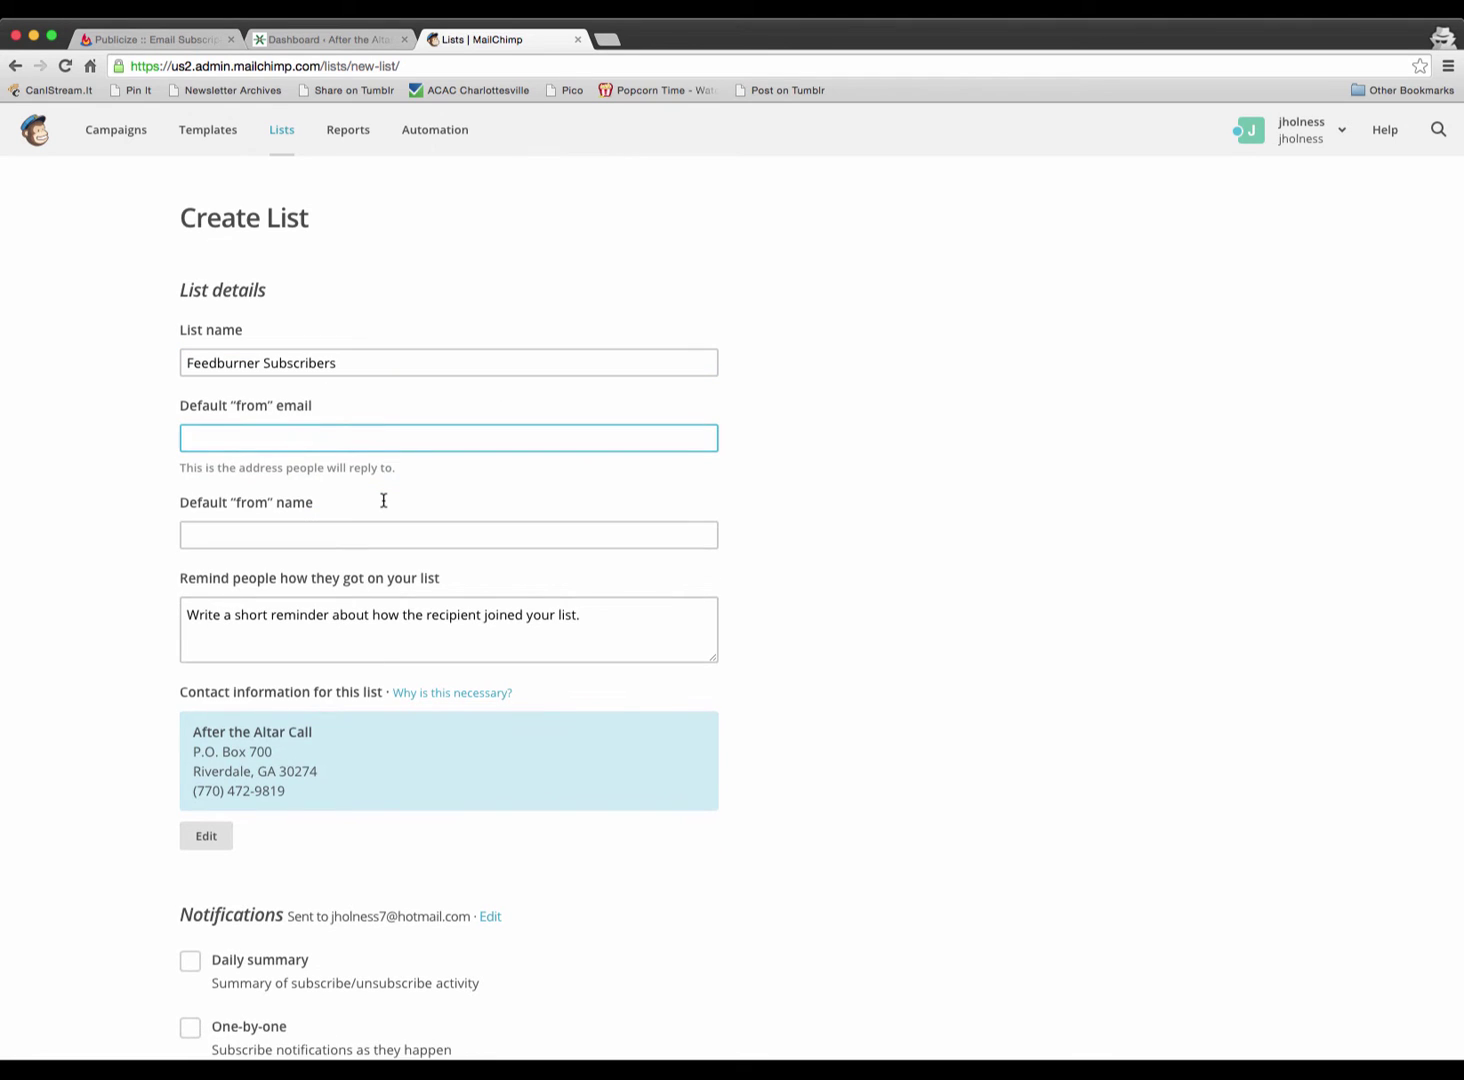
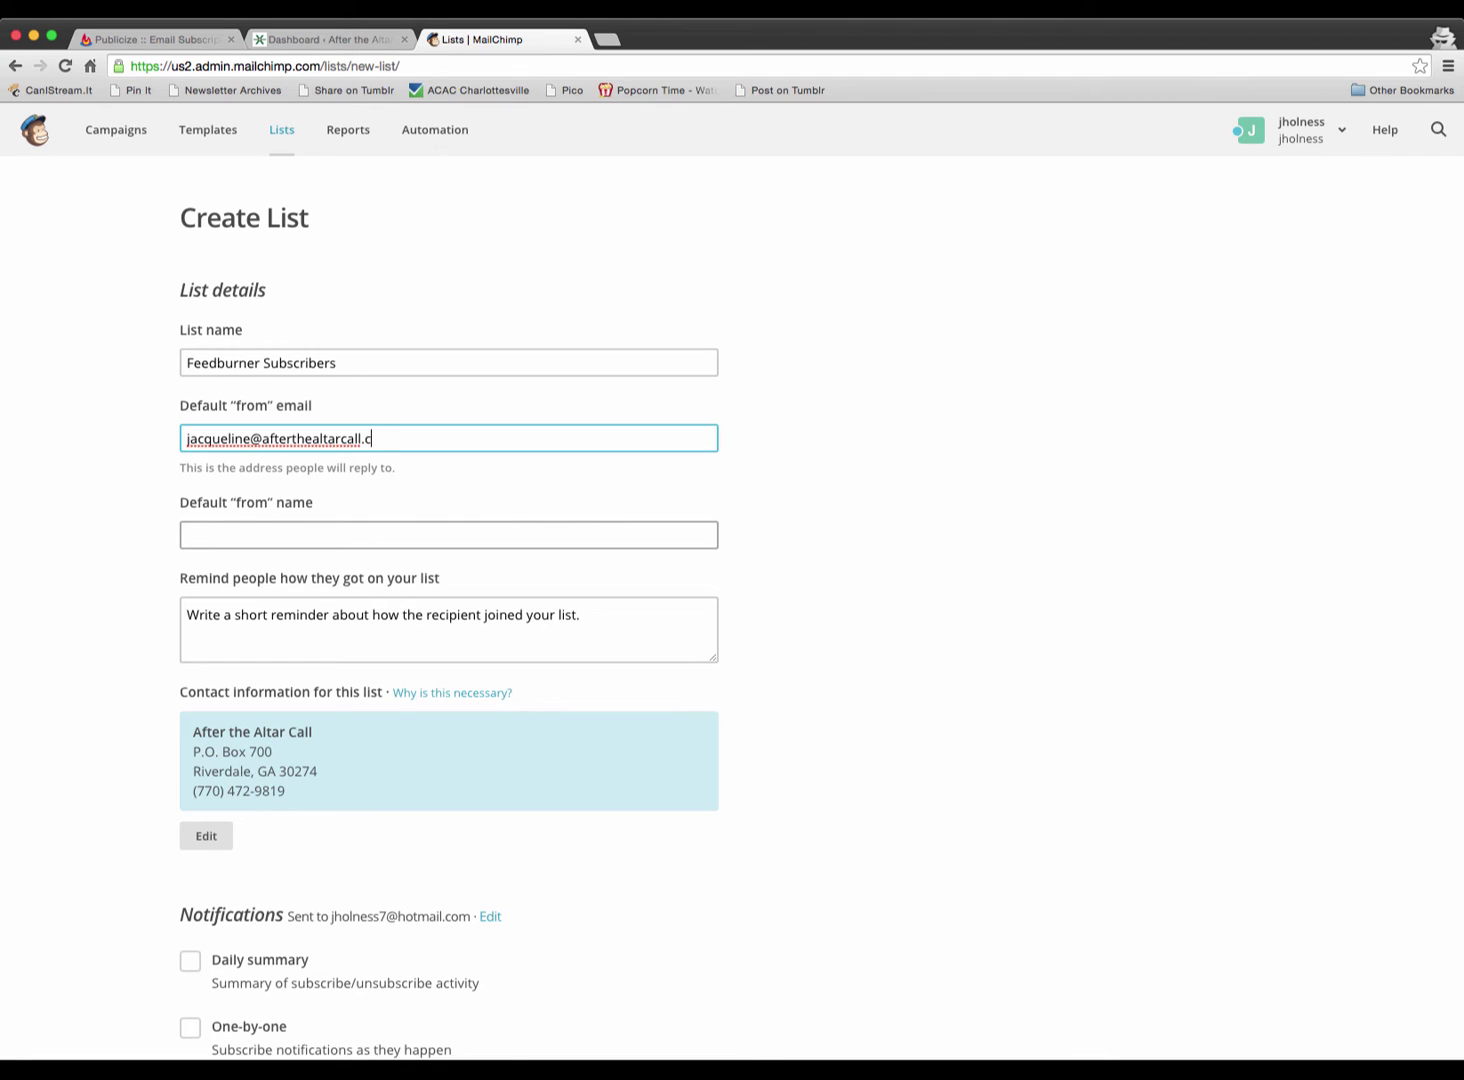
pyautogui.press('Tab')
pyautogui.write('Jacqui')
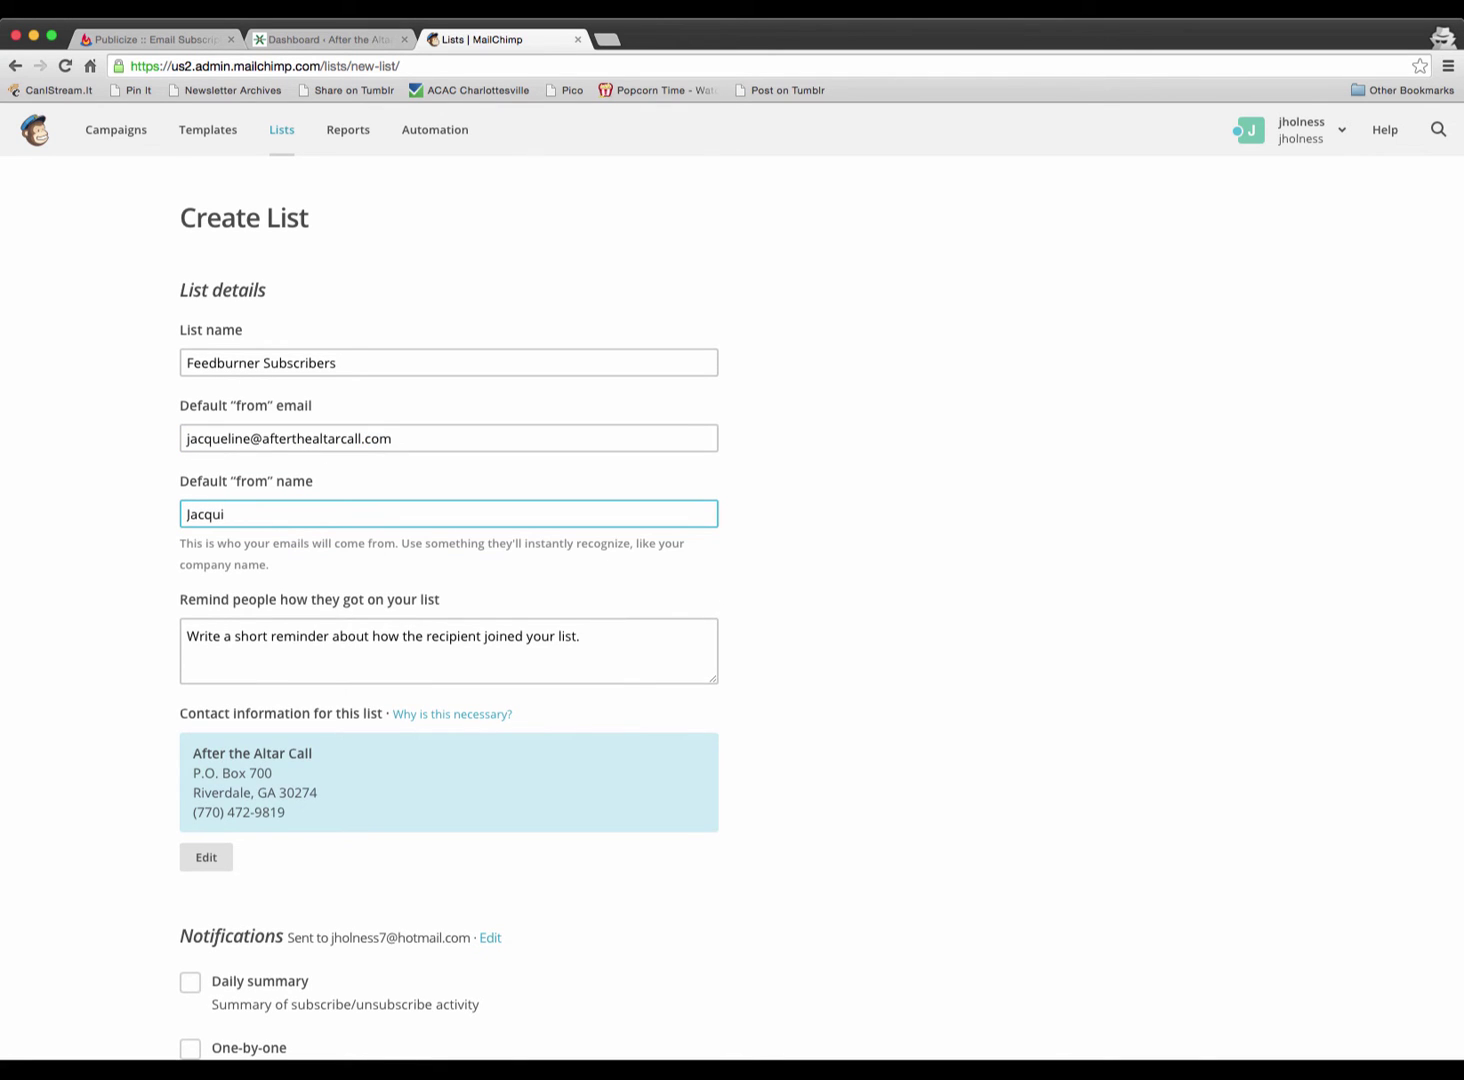
pyautogui.press('BackSpace')
pyautogui.write('eline')
pyautogui.press('Tab')
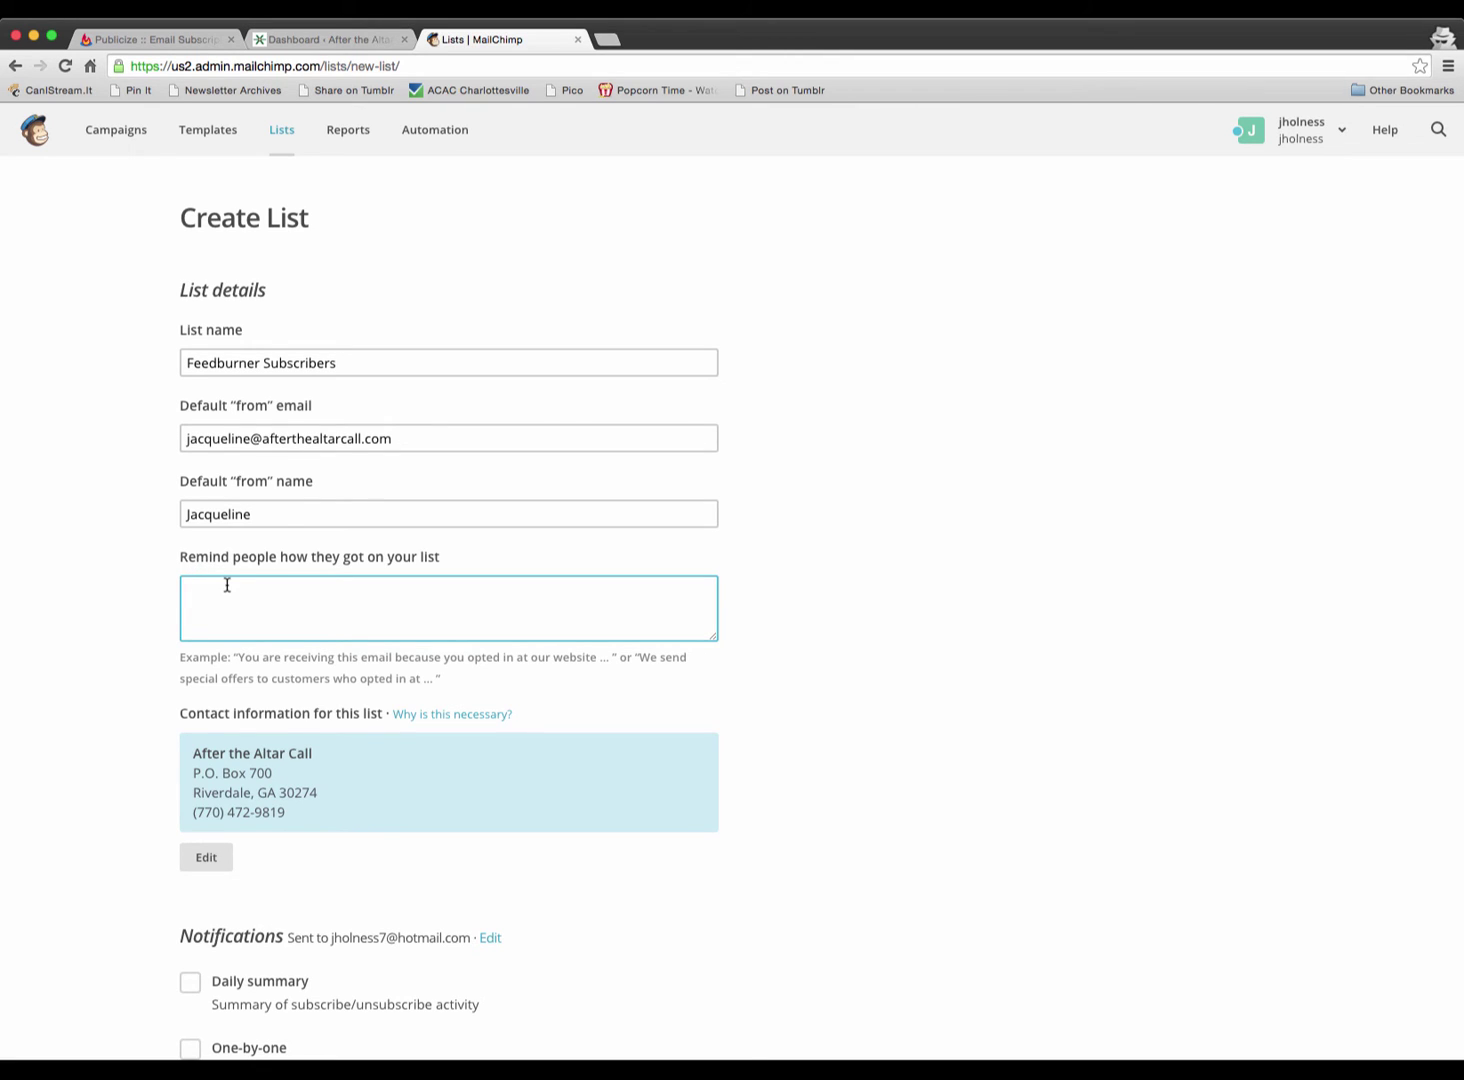
# - Add a reminder that people subscribed for notification of new blog posts, then save the list
pyautogui.write('You subsctib')
pyautogui.write('ribed at m')
pyautogui.write('y website to receive notifi')
pyautogui.write('cation of ')
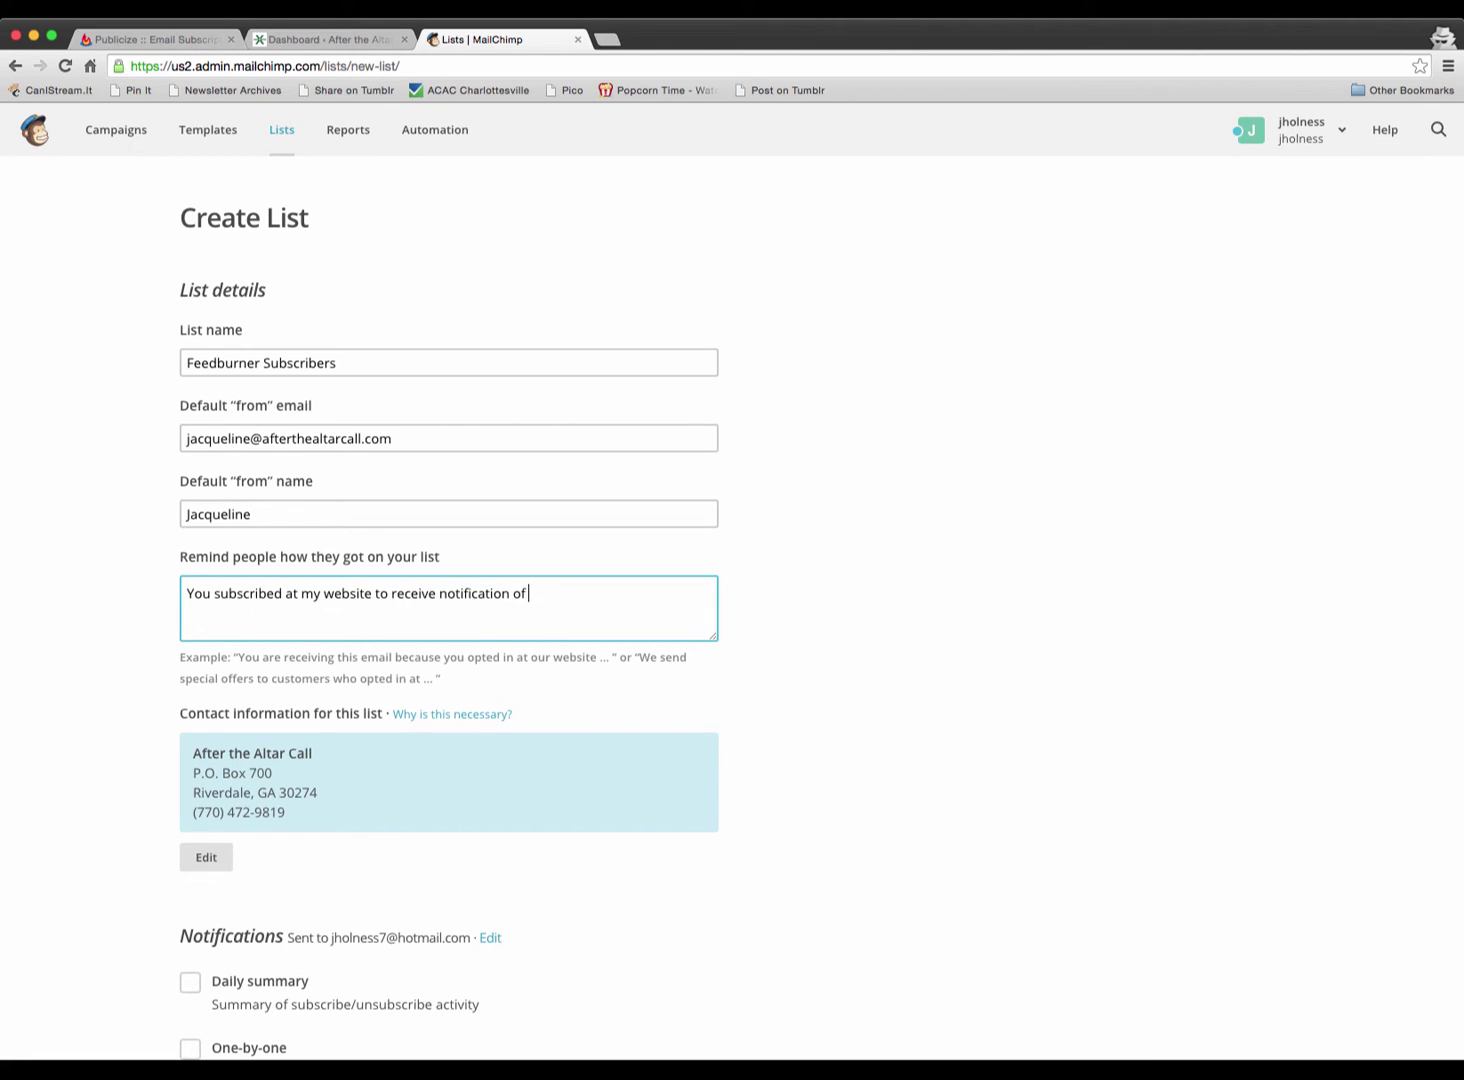
pyautogui.write('new blog posts.')
pyautogui.scroll(-3, 78, 856)
pyautogui.scroll(-1, 78, 856)
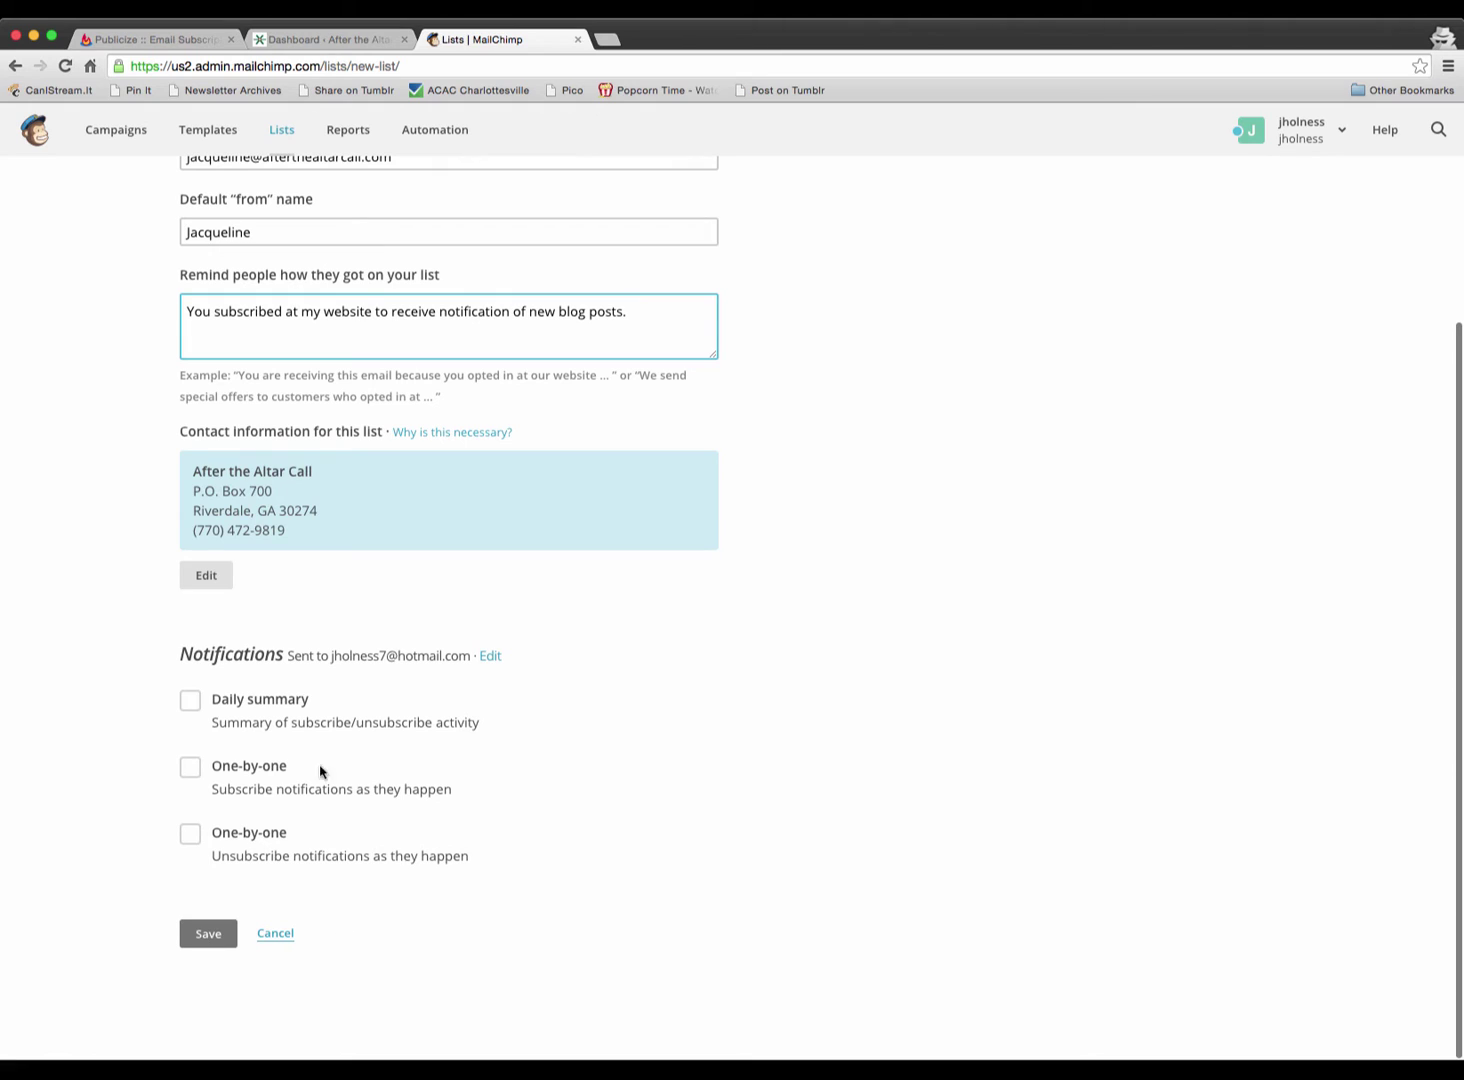
pyautogui.click(205, 936)
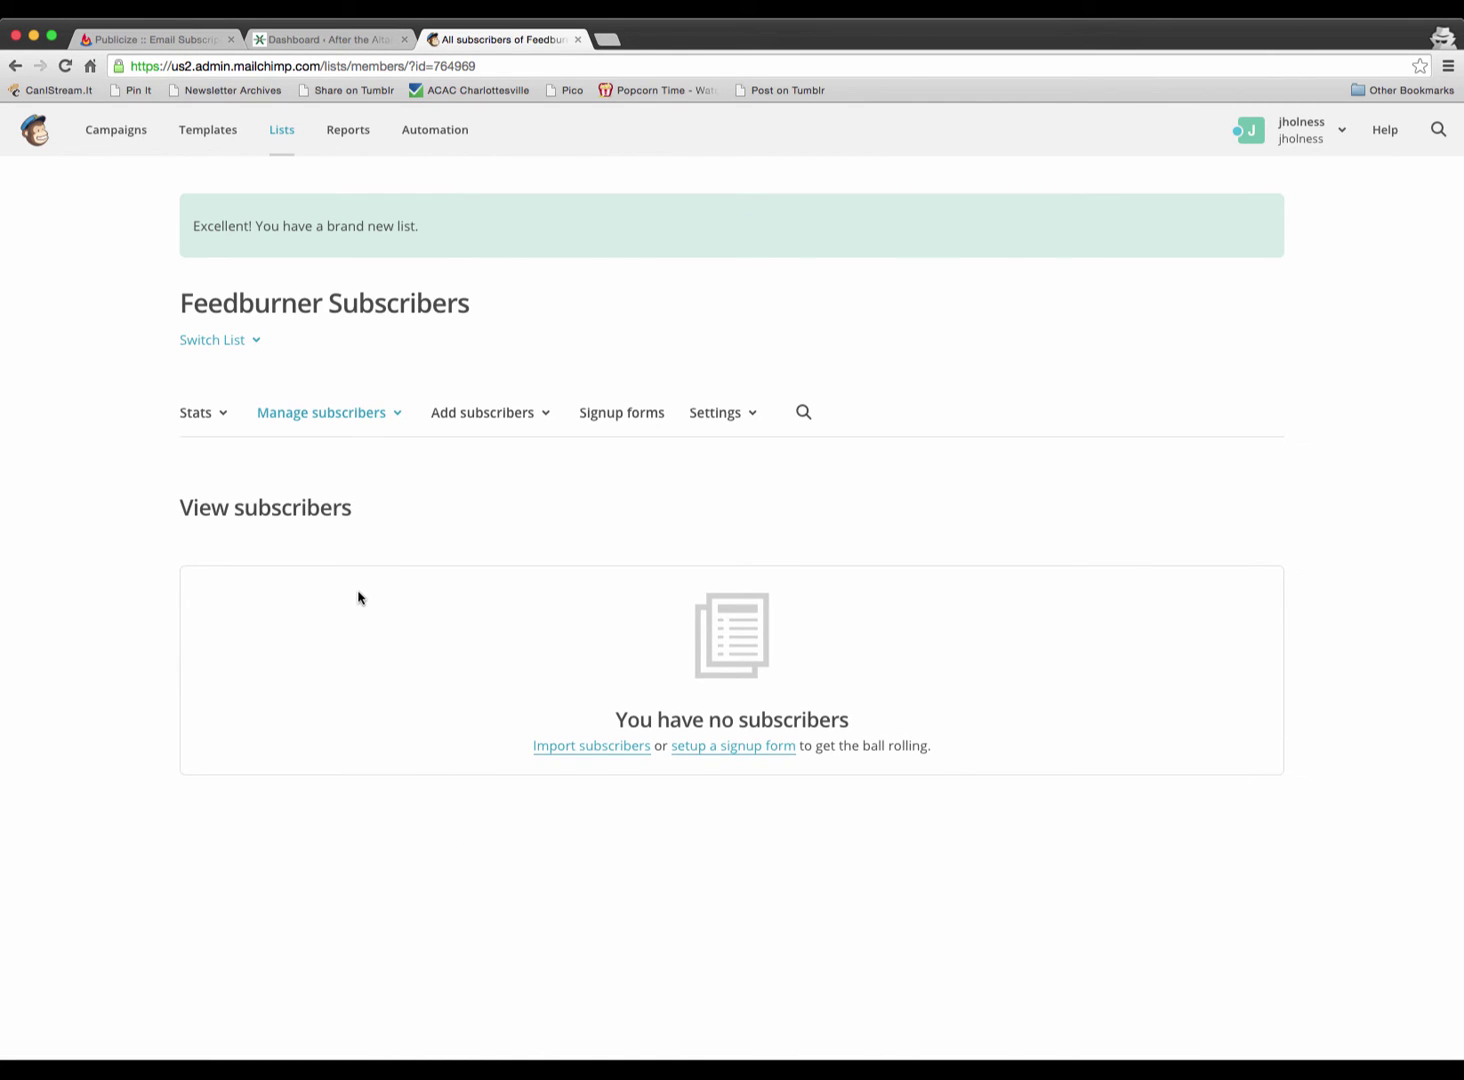
# - Choose CSV import and select wordpressjtgCemailsubscribers.csv from the Desktop
pyautogui.click(492, 426)
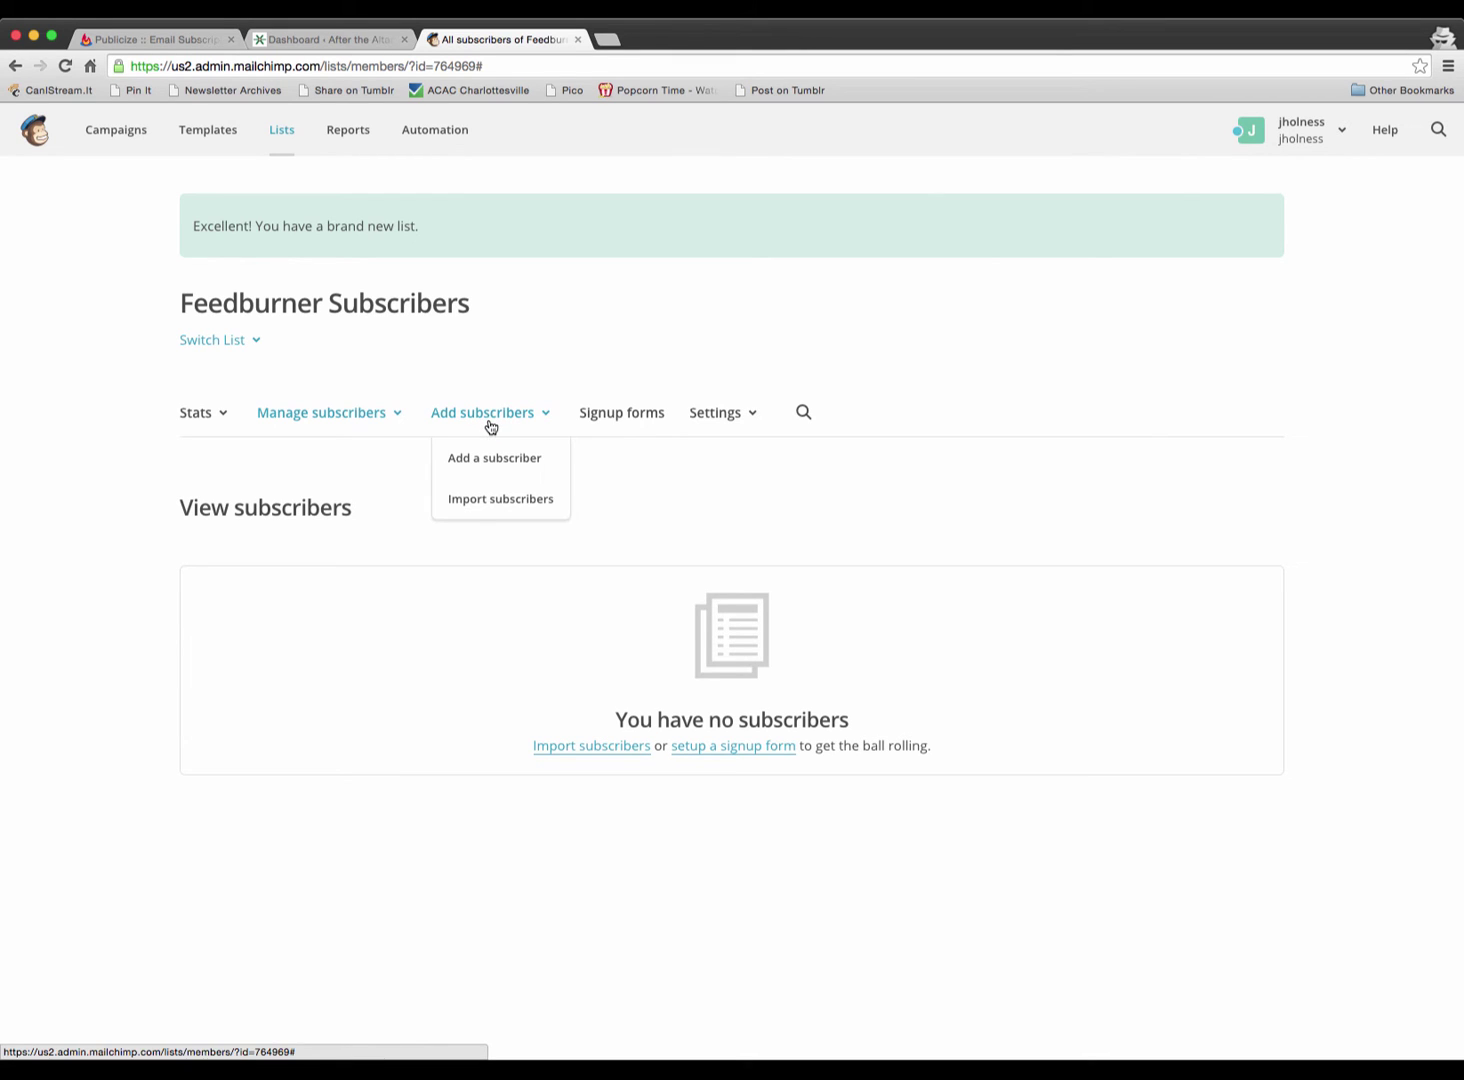
pyautogui.click(475, 498)
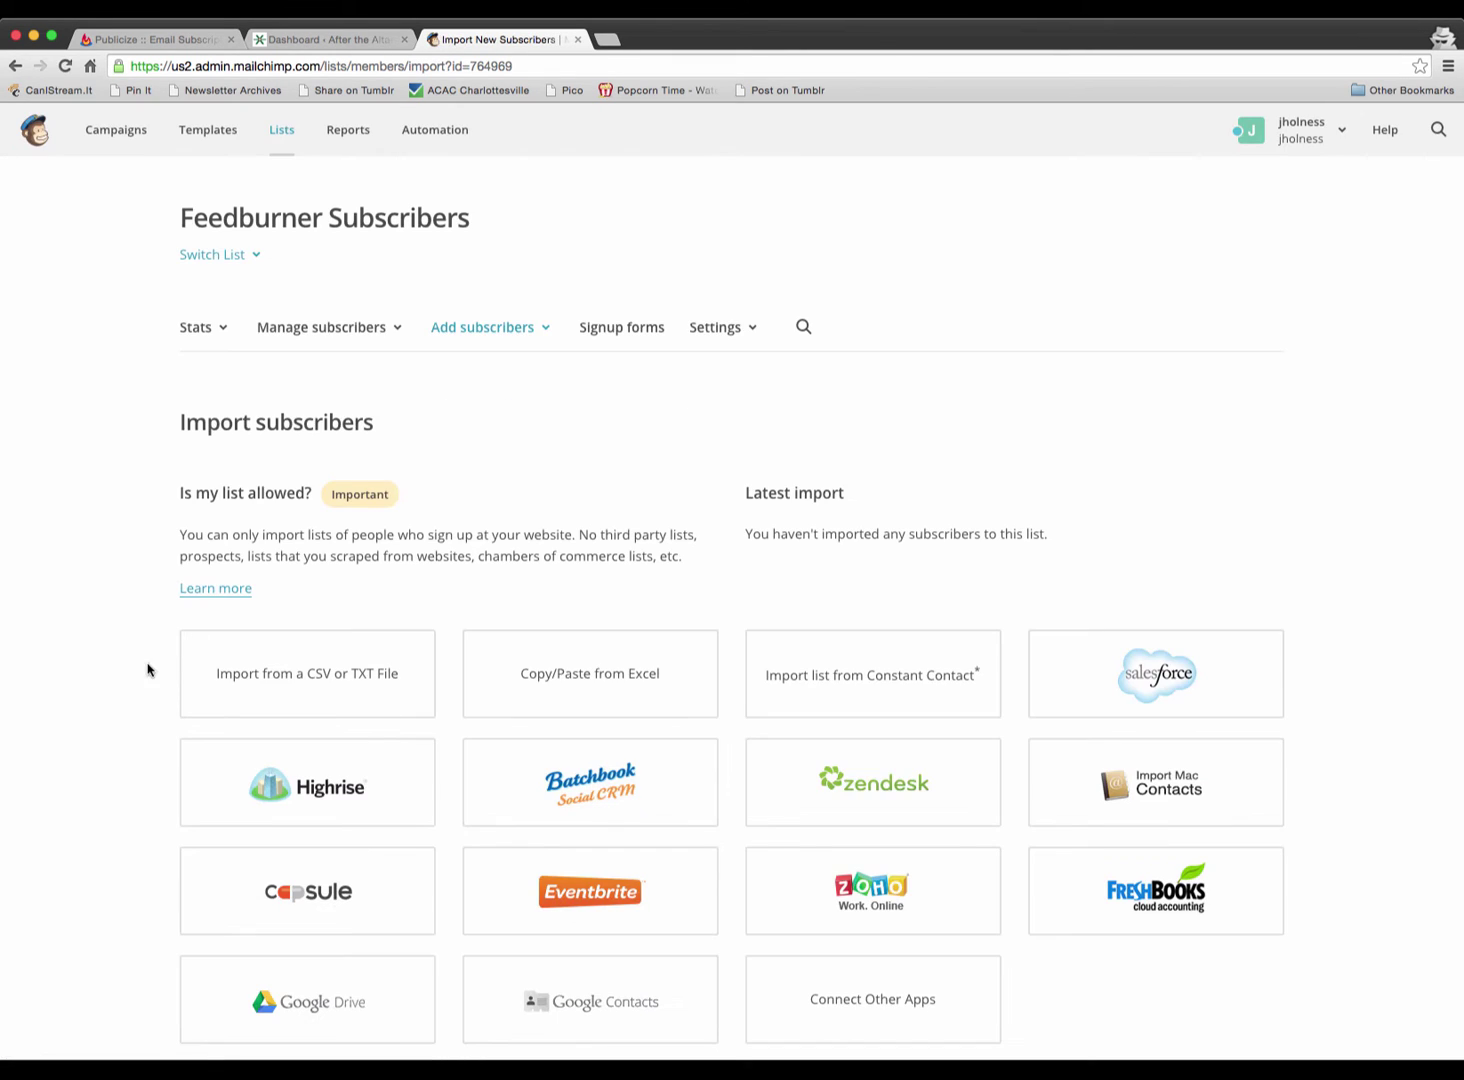
pyautogui.scroll(-2, 140, 690)
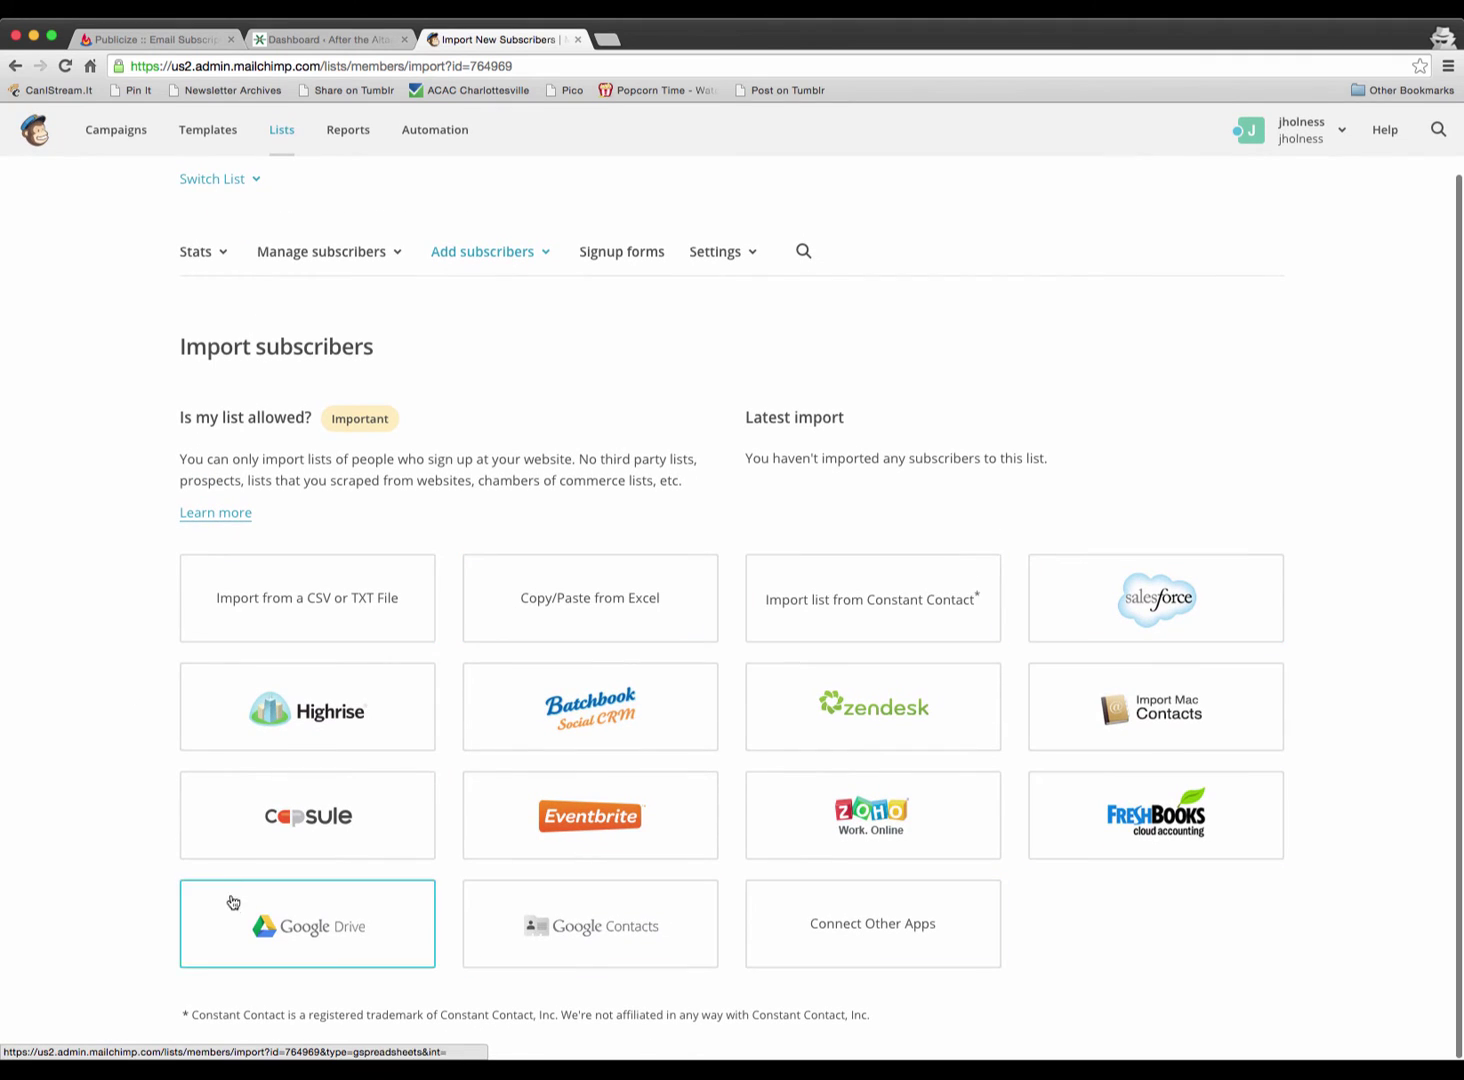
pyautogui.click(304, 598)
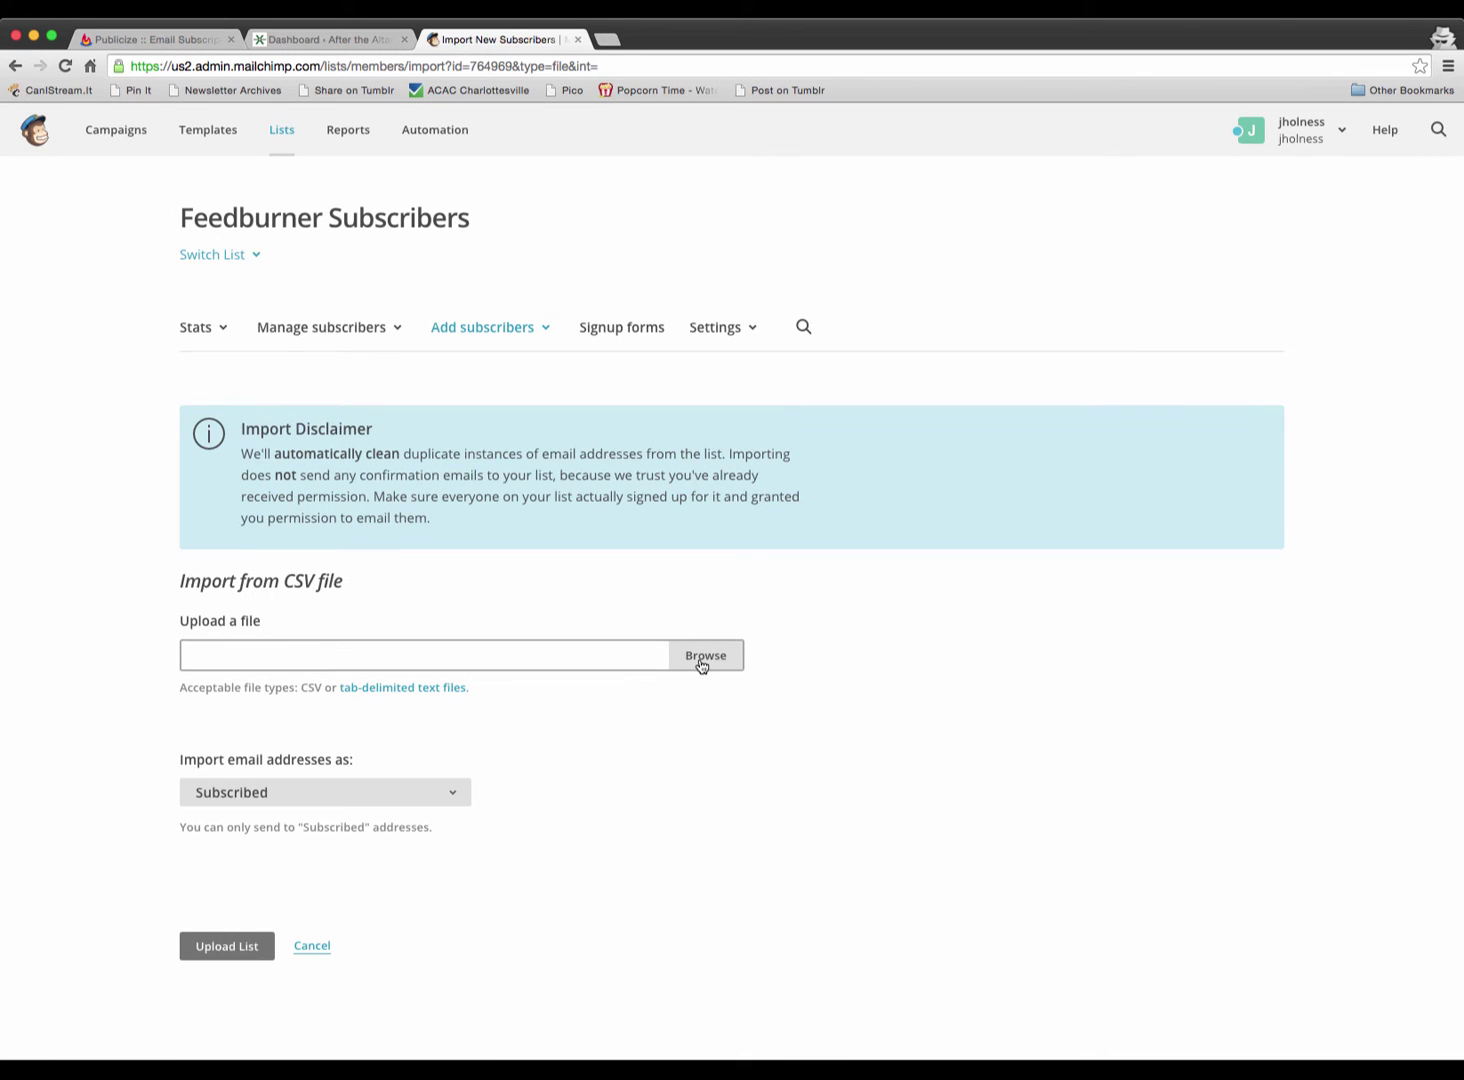
pyautogui.click(706, 656)
pyautogui.click(325, 184)
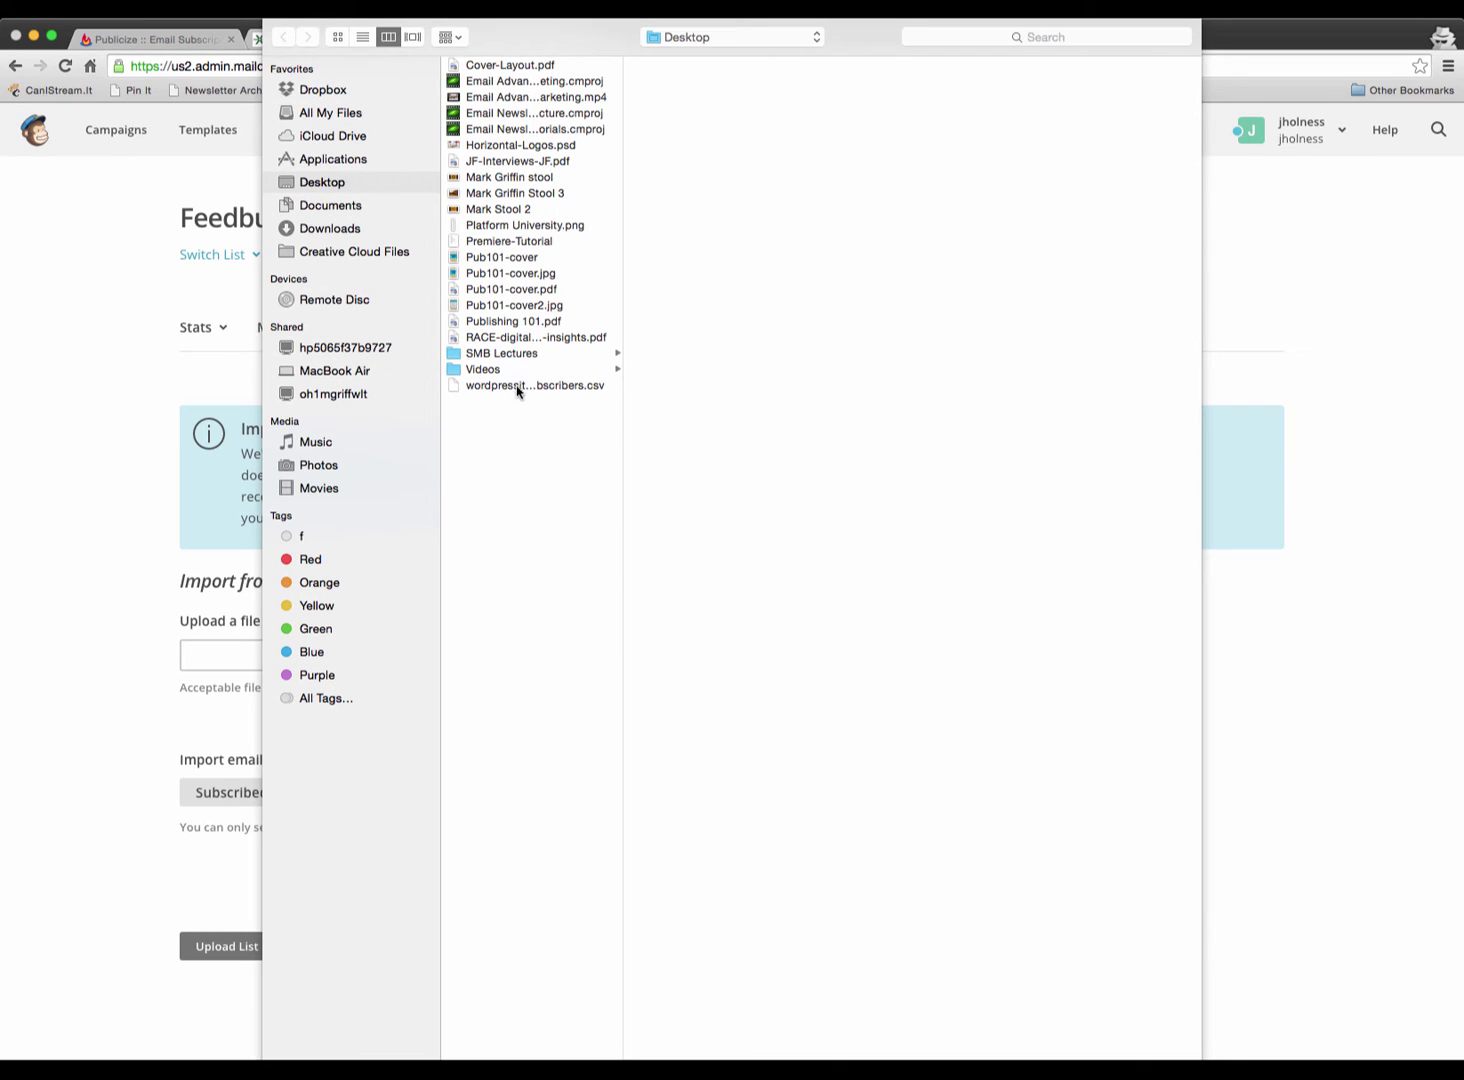
pyautogui.click(523, 387)
pyautogui.press('Return')
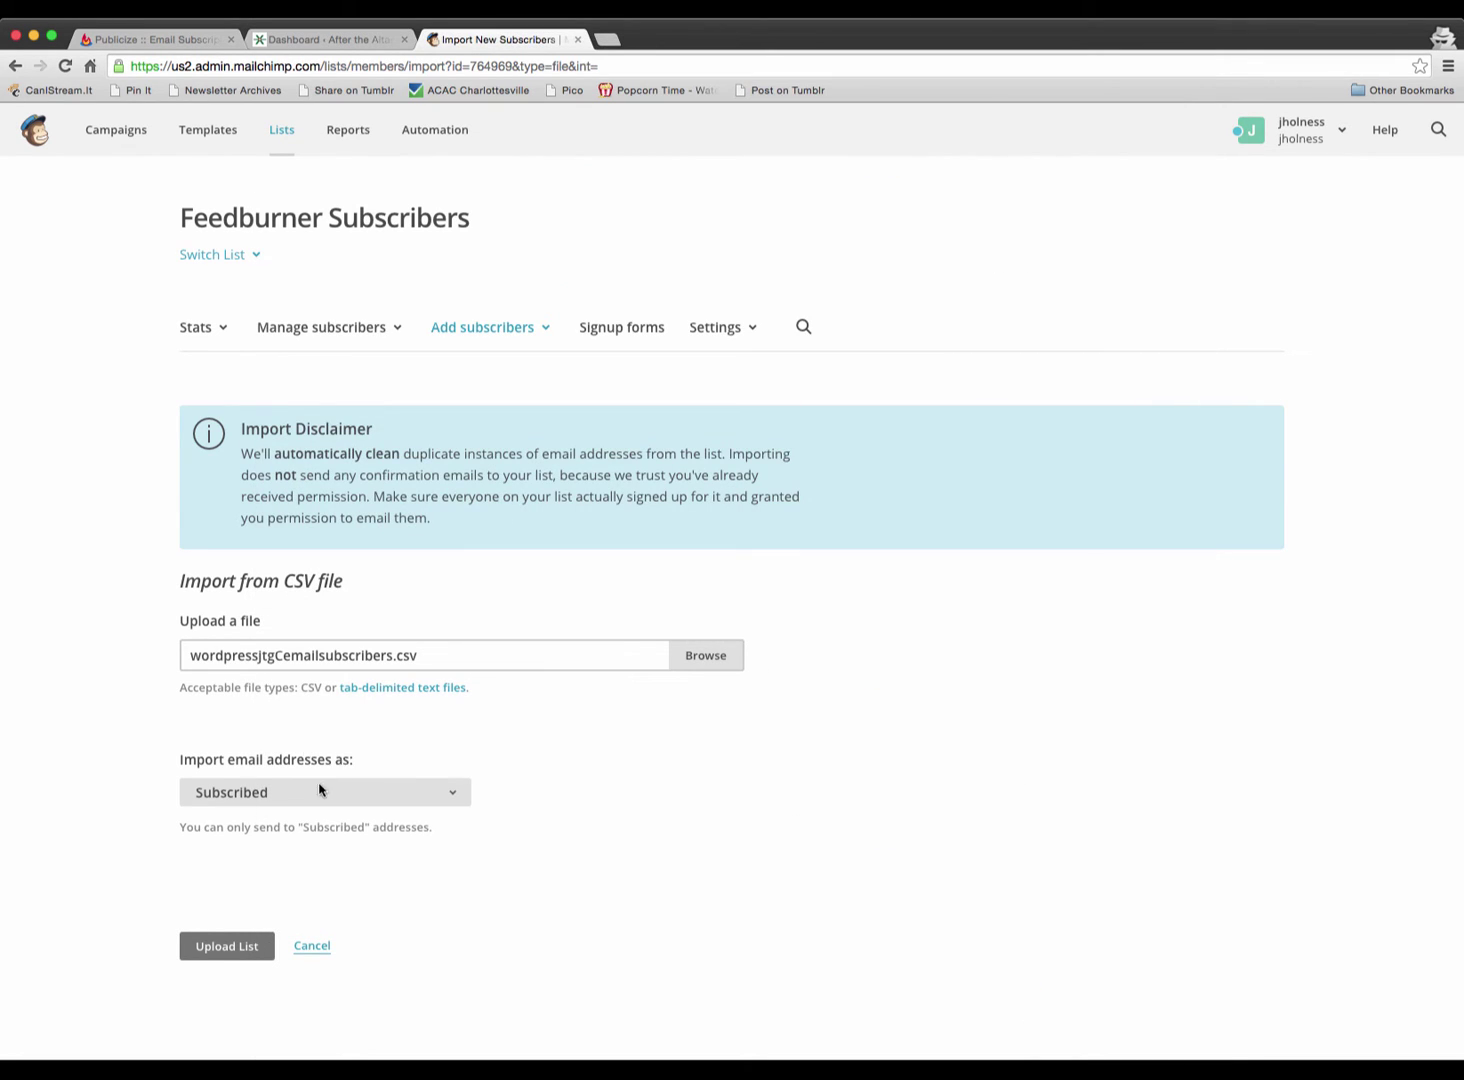
# - Keep the import status as Subscribed and upload the list for column matching
pyautogui.click(293, 792)
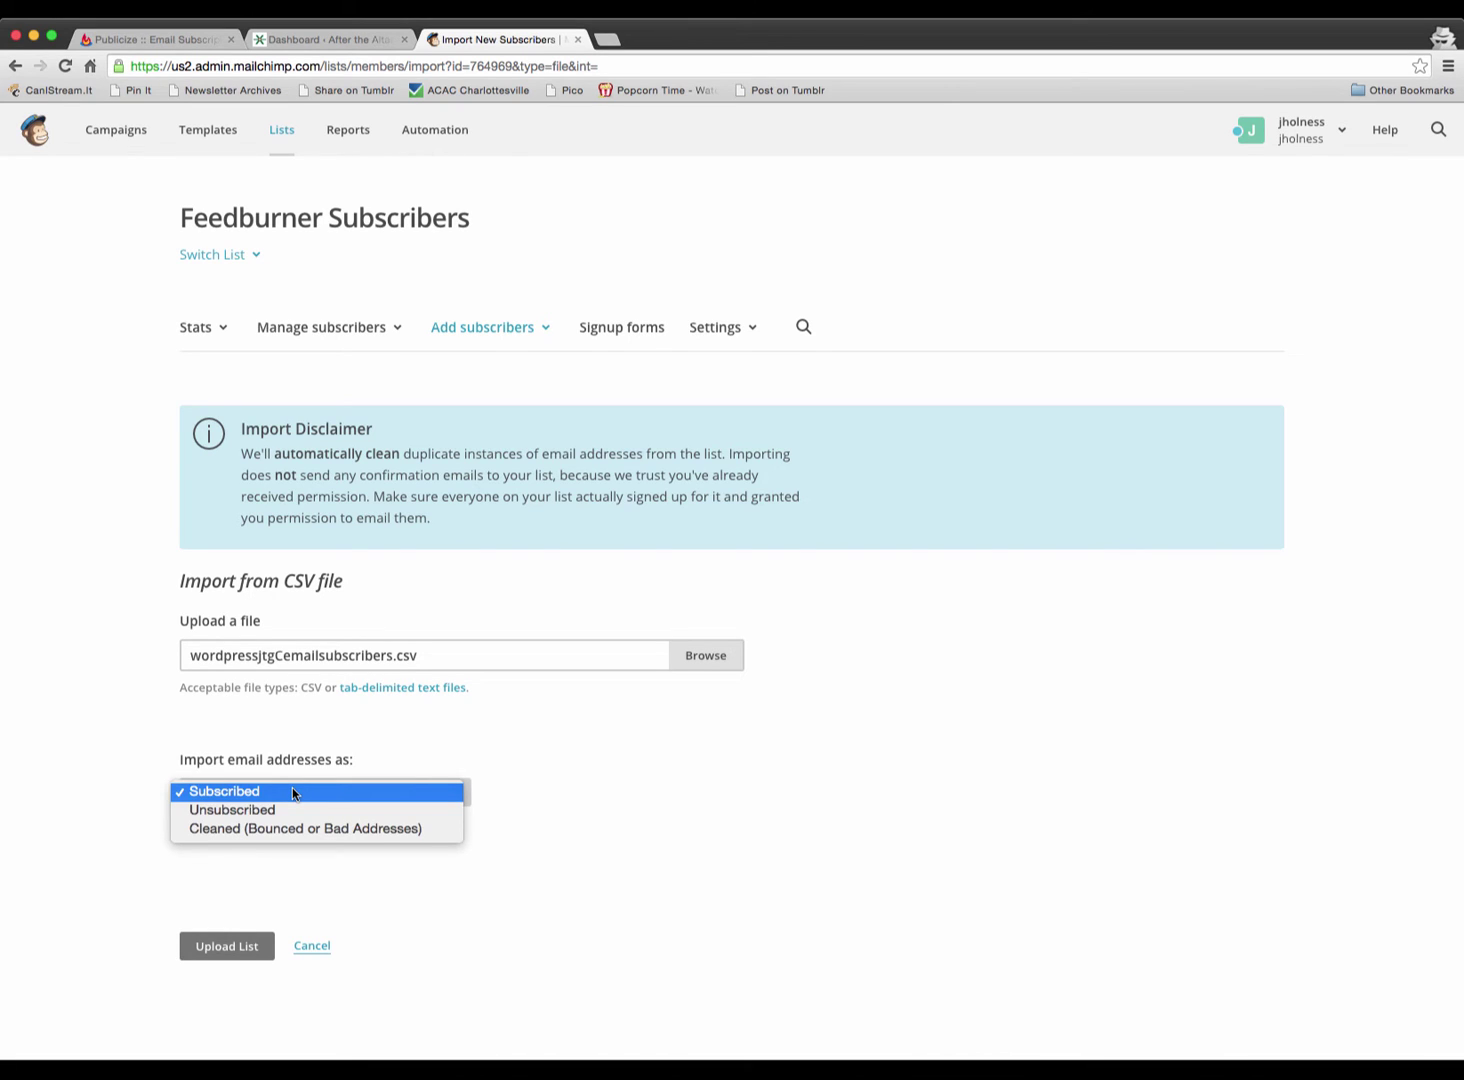
pyautogui.click(293, 792)
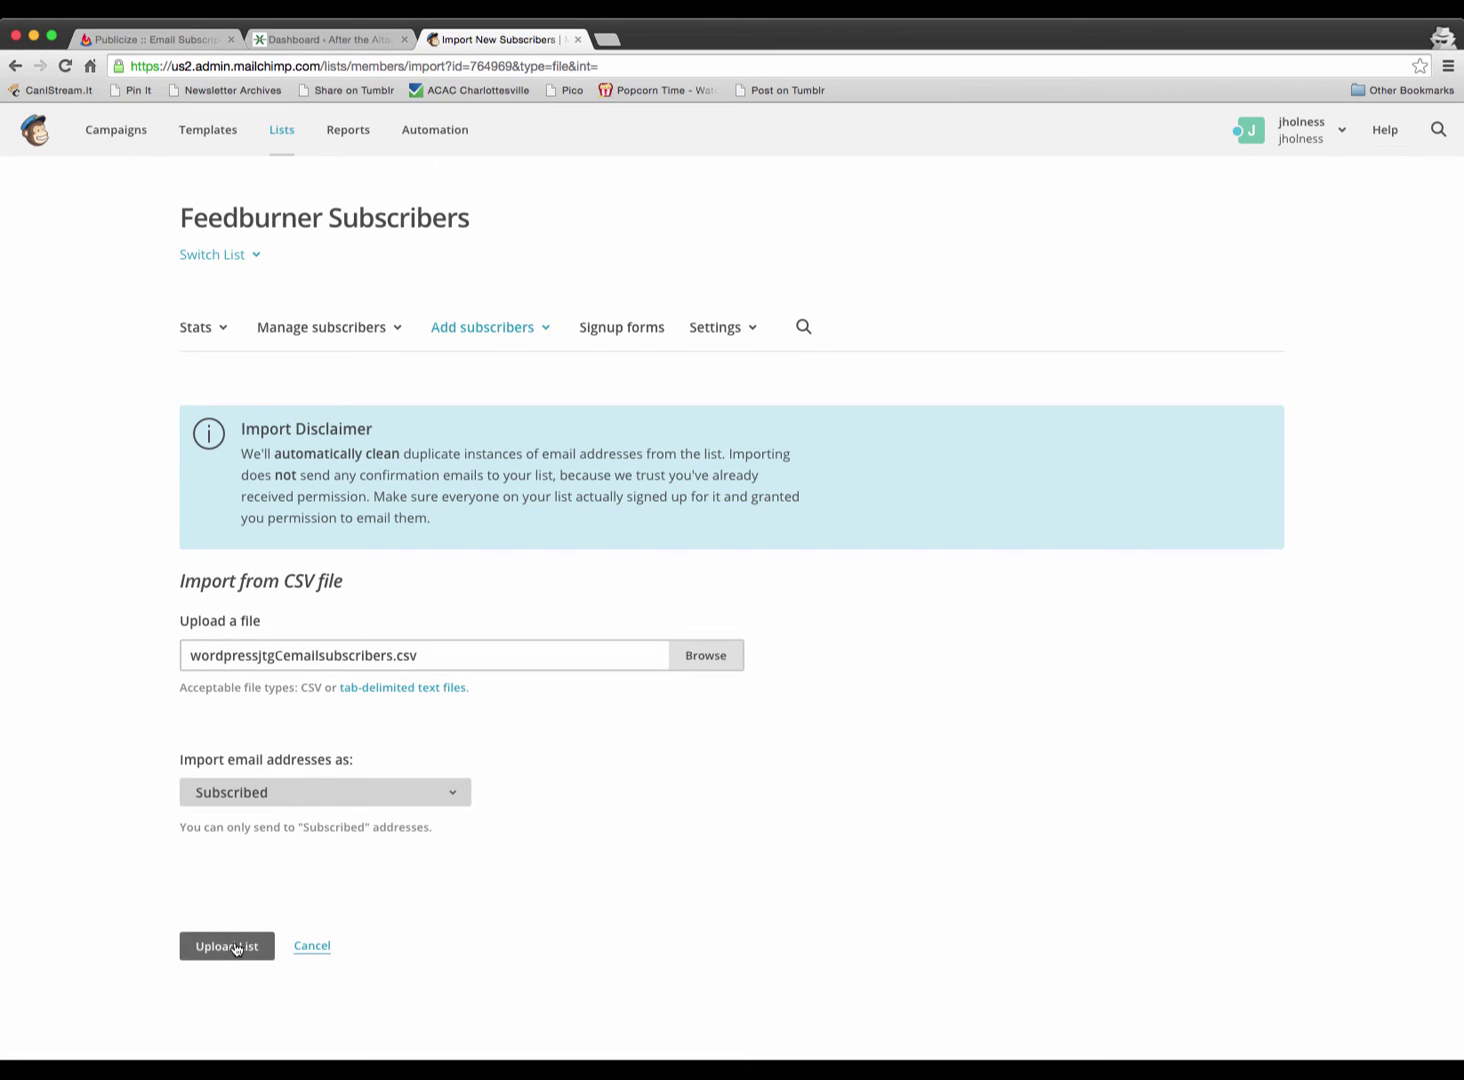
pyautogui.click(336, 787)
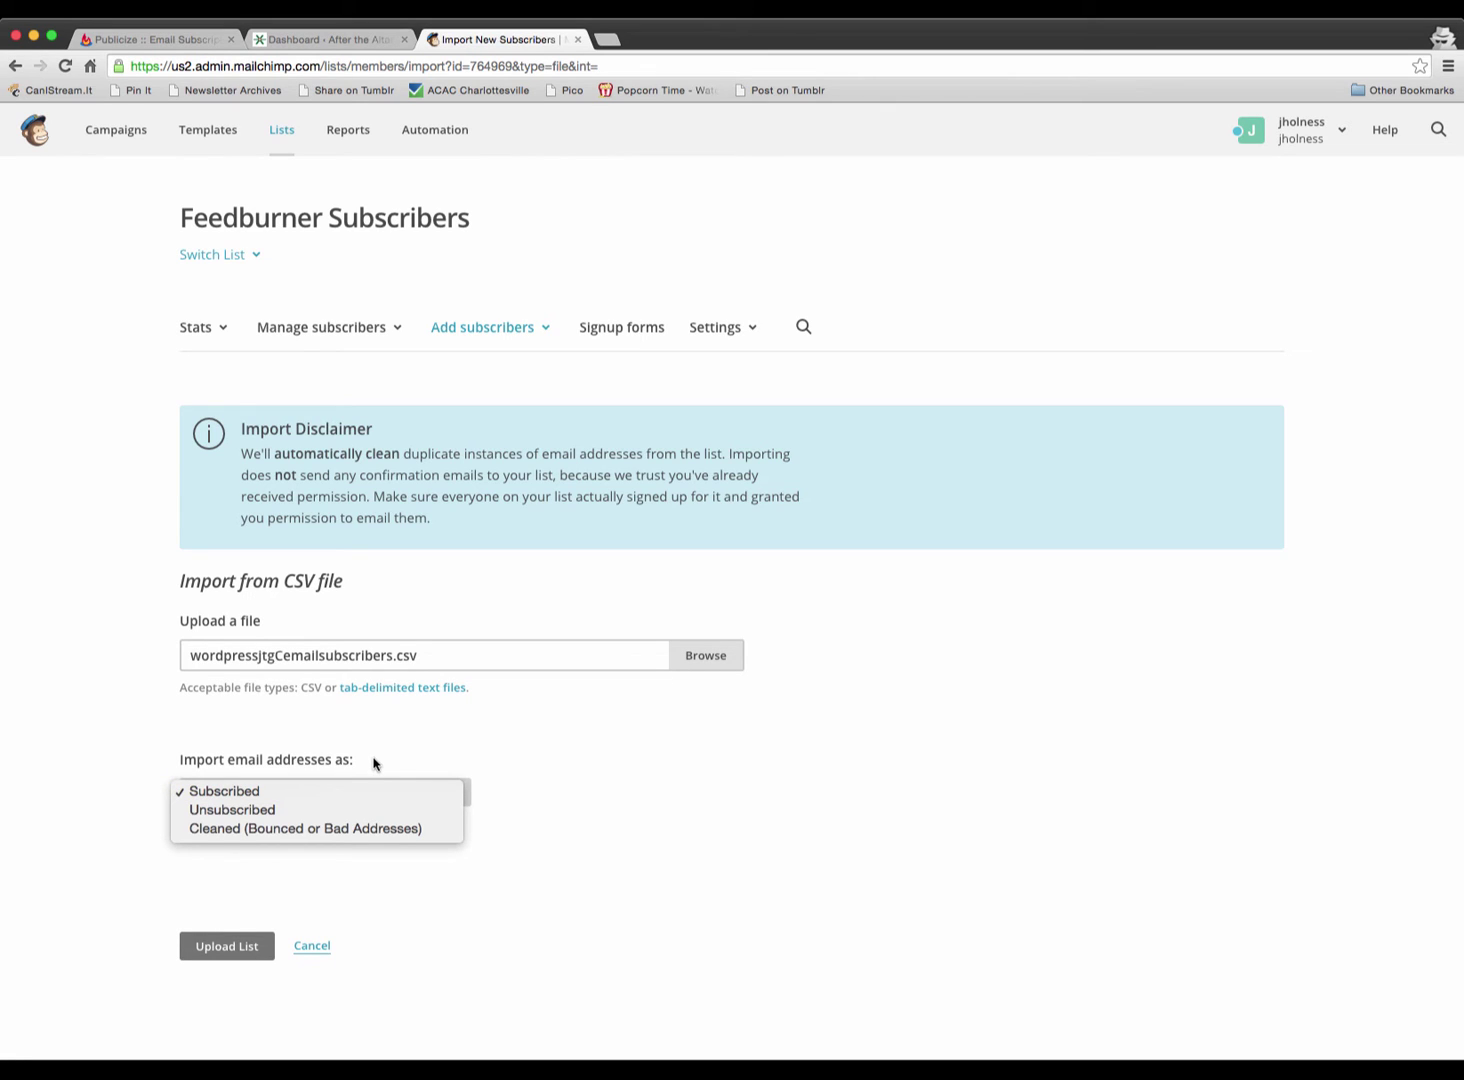
pyautogui.click(373, 764)
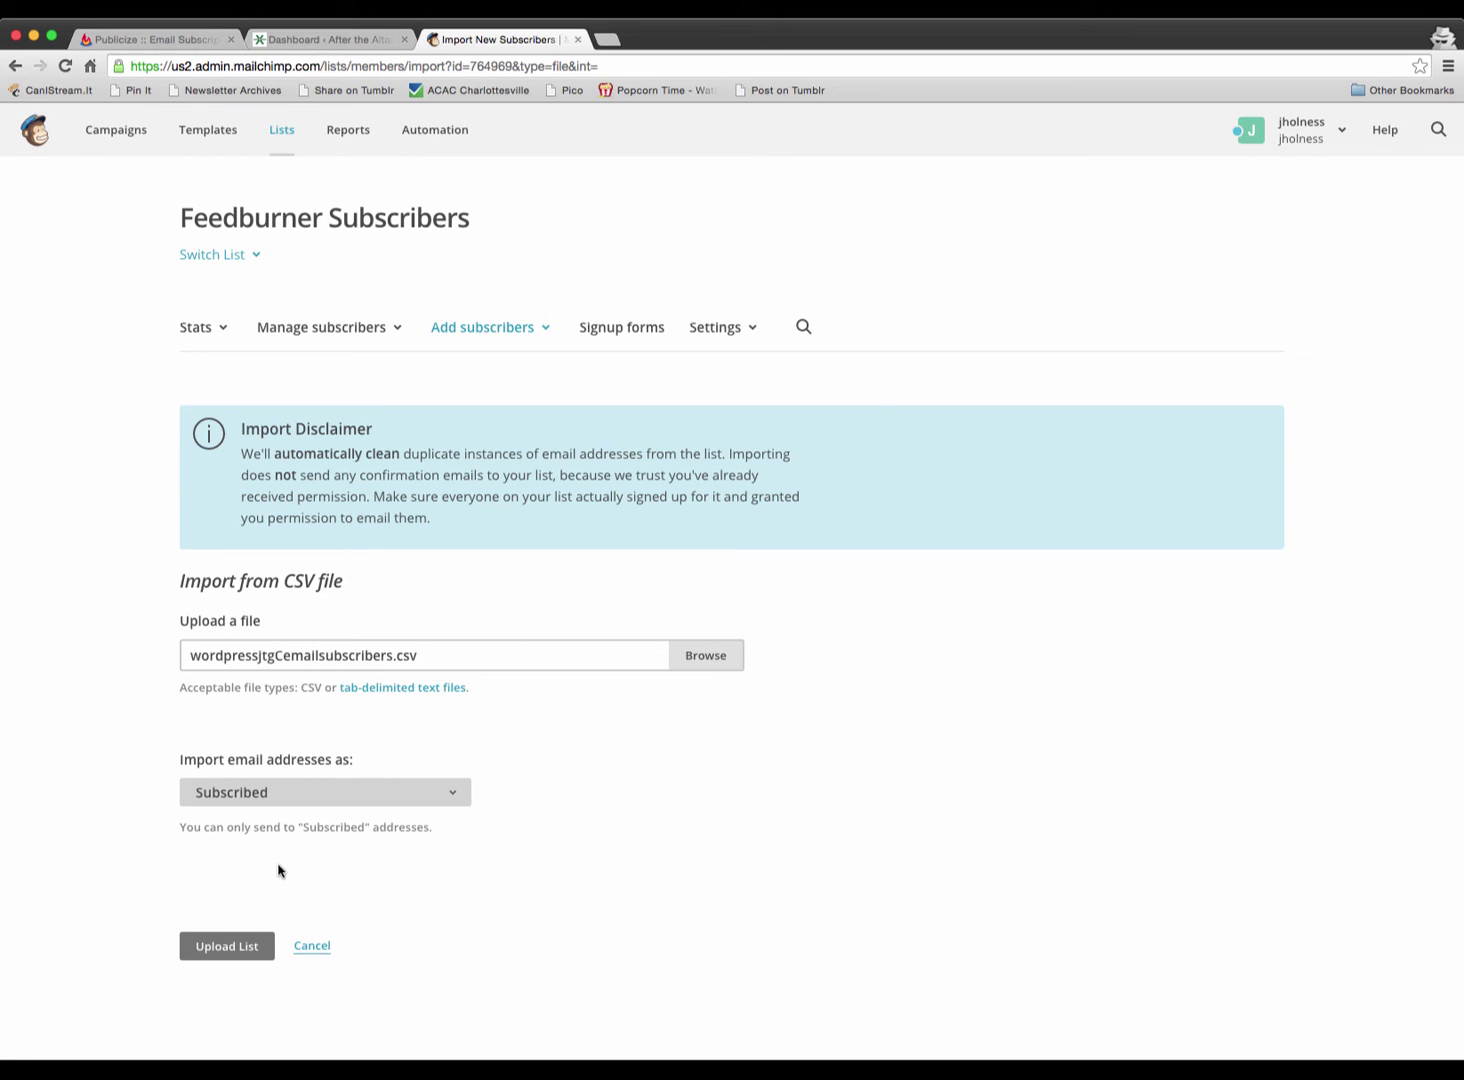
pyautogui.click(233, 946)
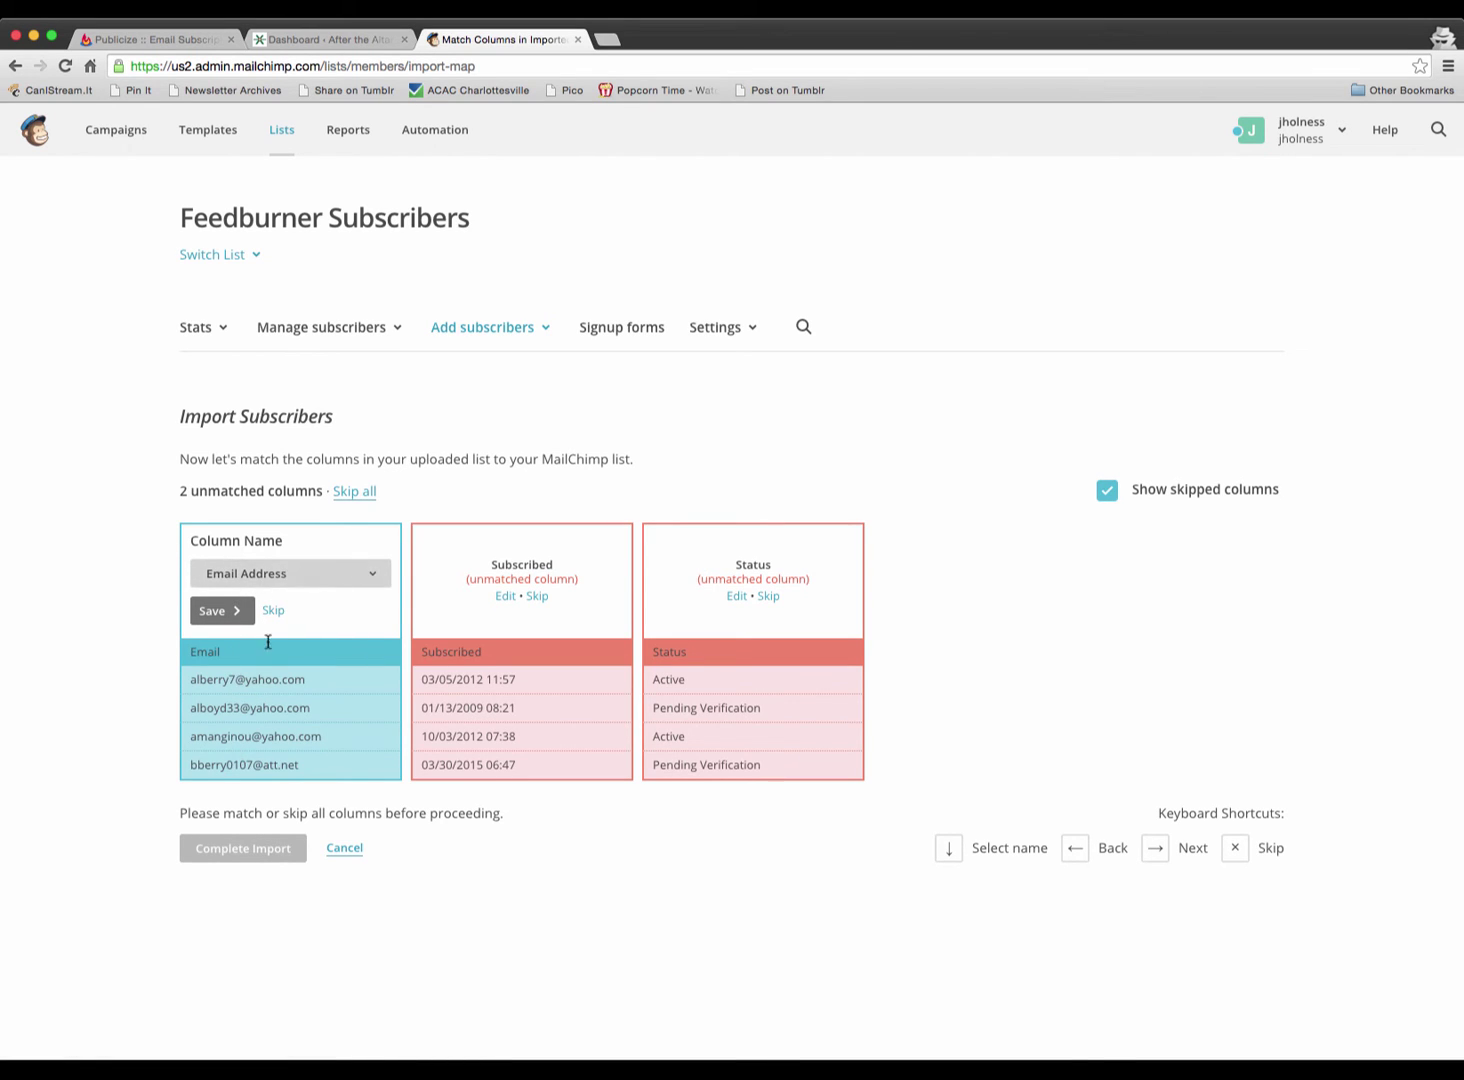
# - Map Email to Email Address and Subscribed to Opt-in Time, skip Status, and finish importing 43 emails
pyautogui.click(220, 610)
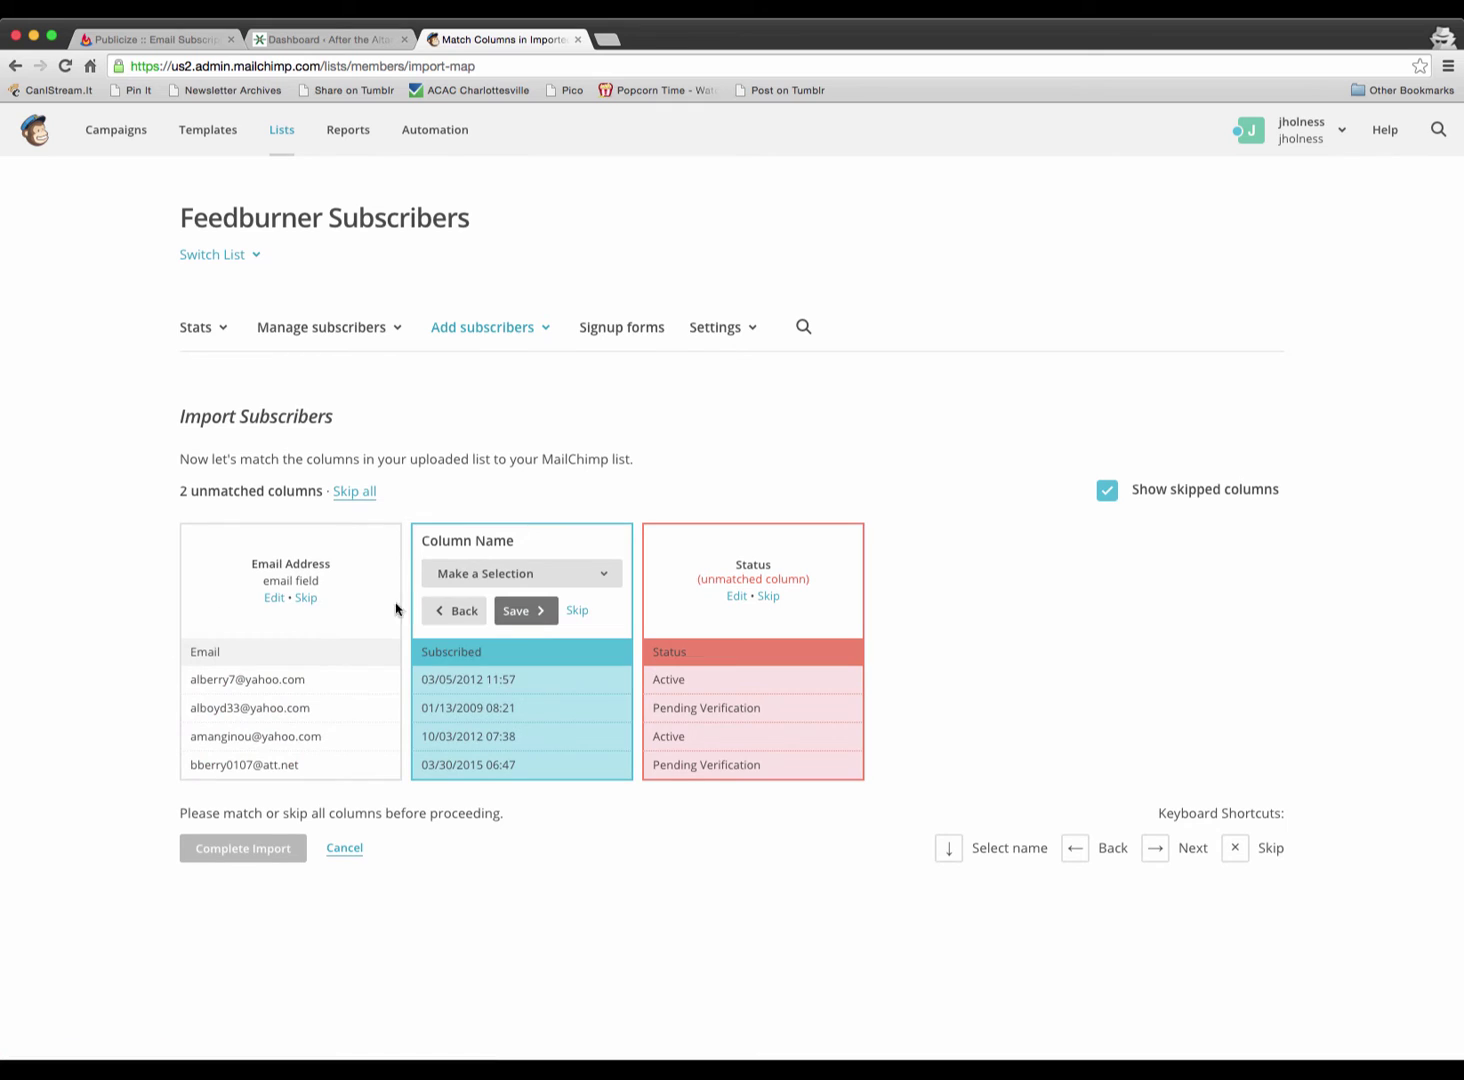
pyautogui.click(530, 574)
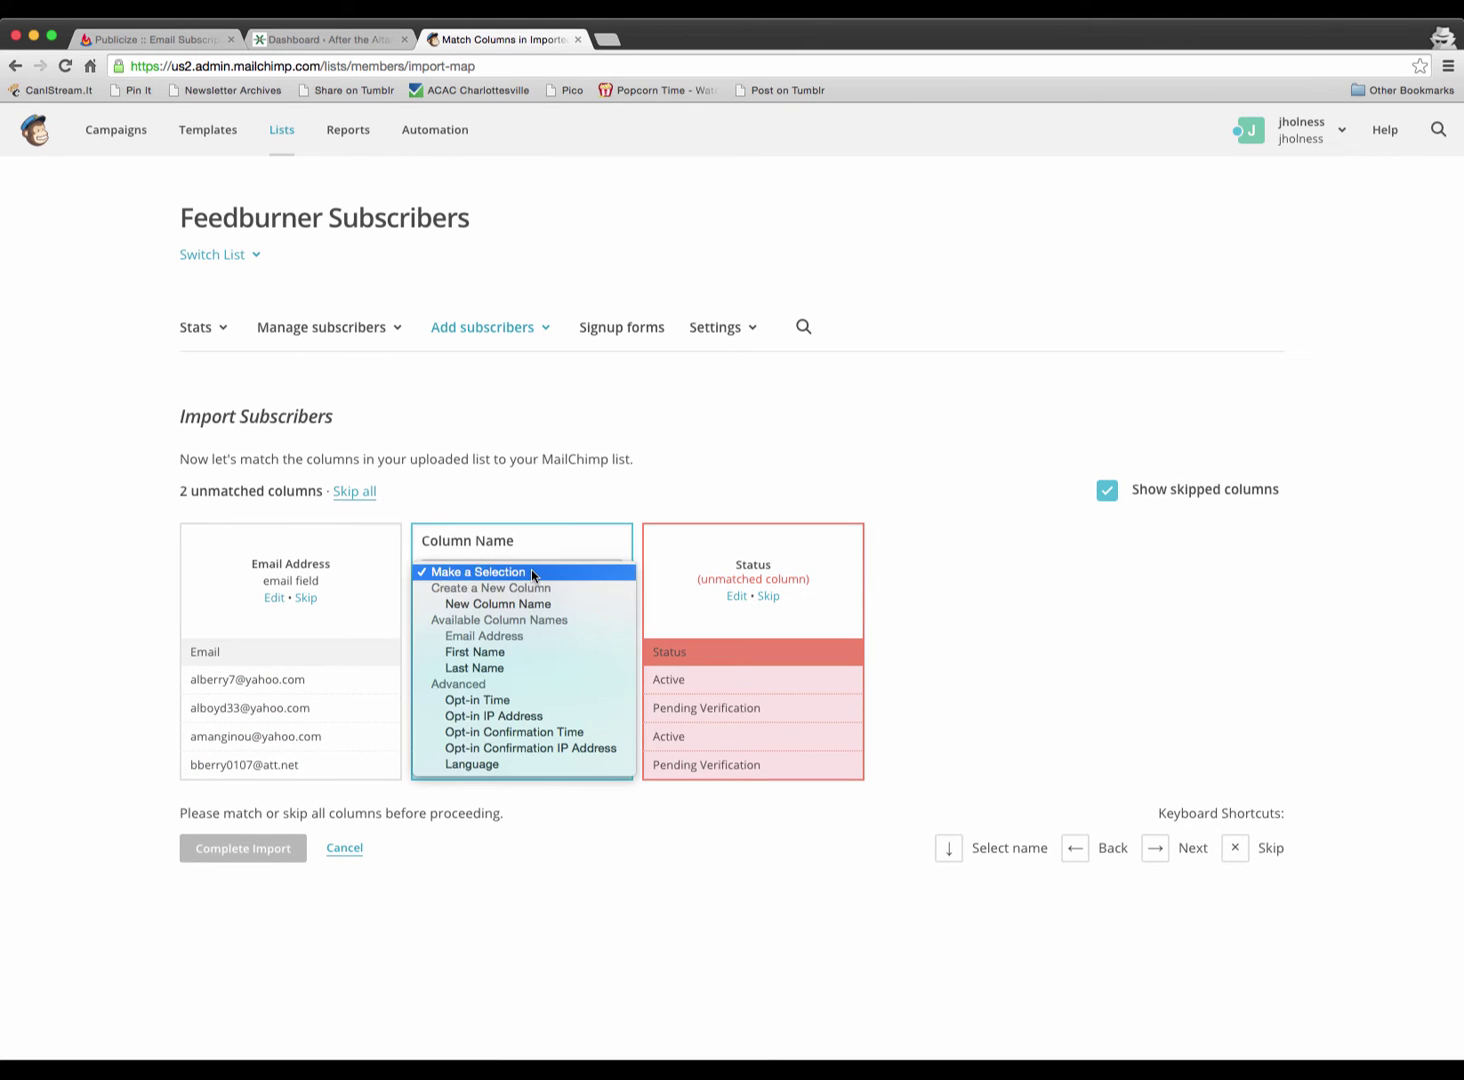
pyautogui.click(496, 702)
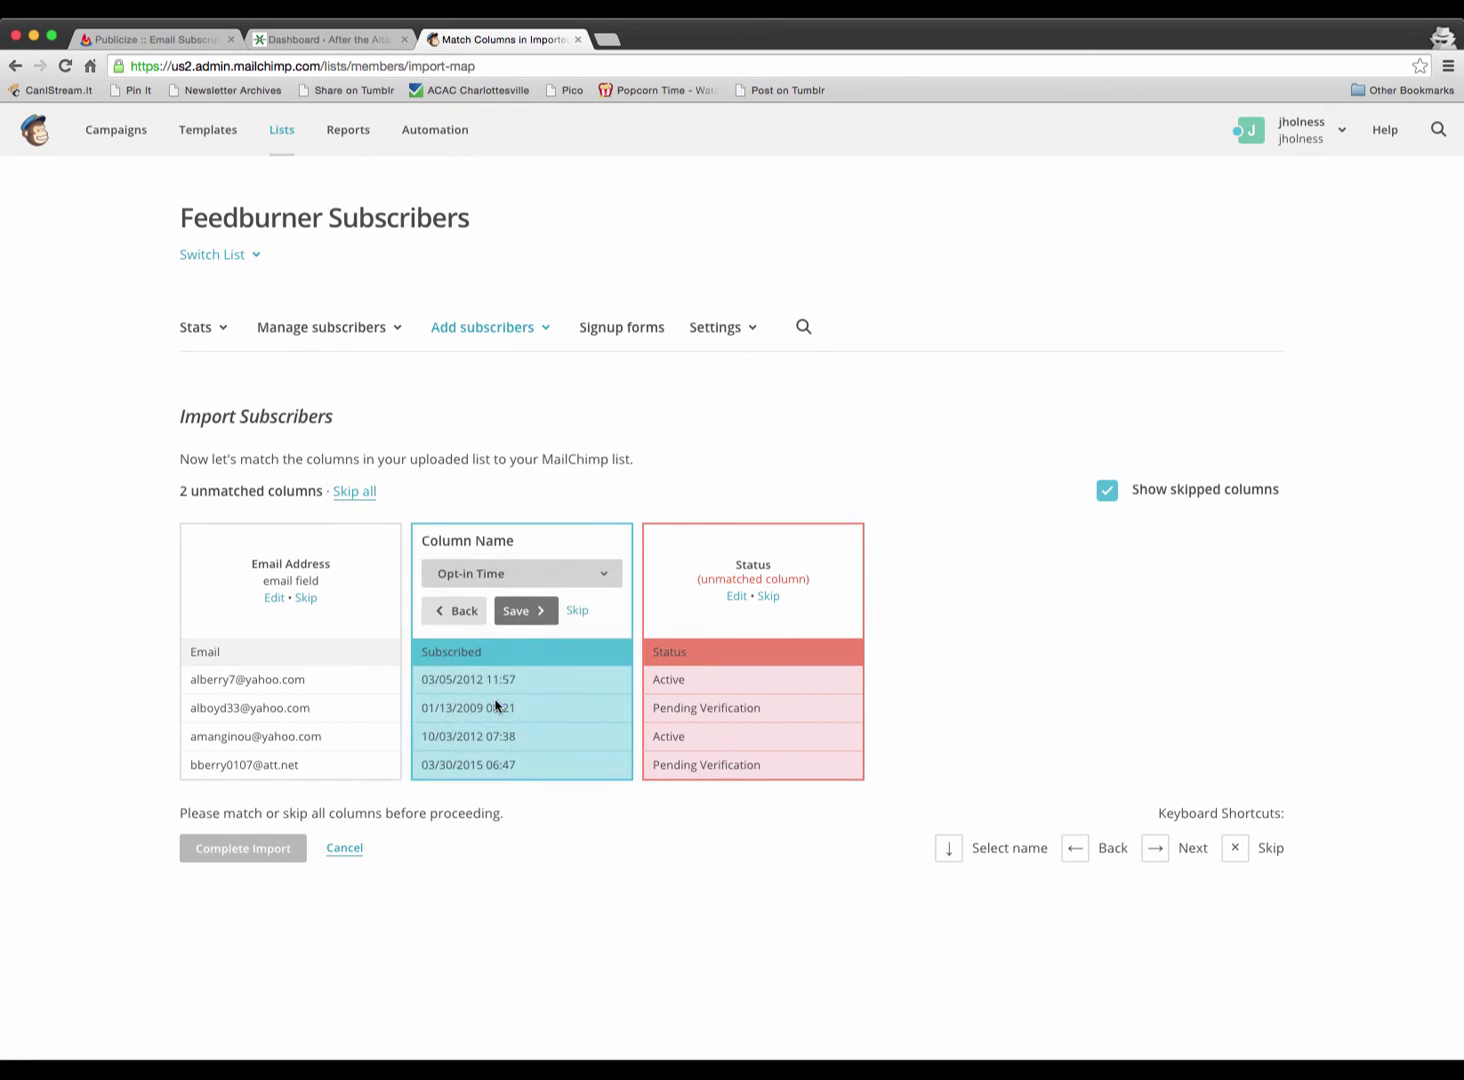
pyautogui.click(515, 609)
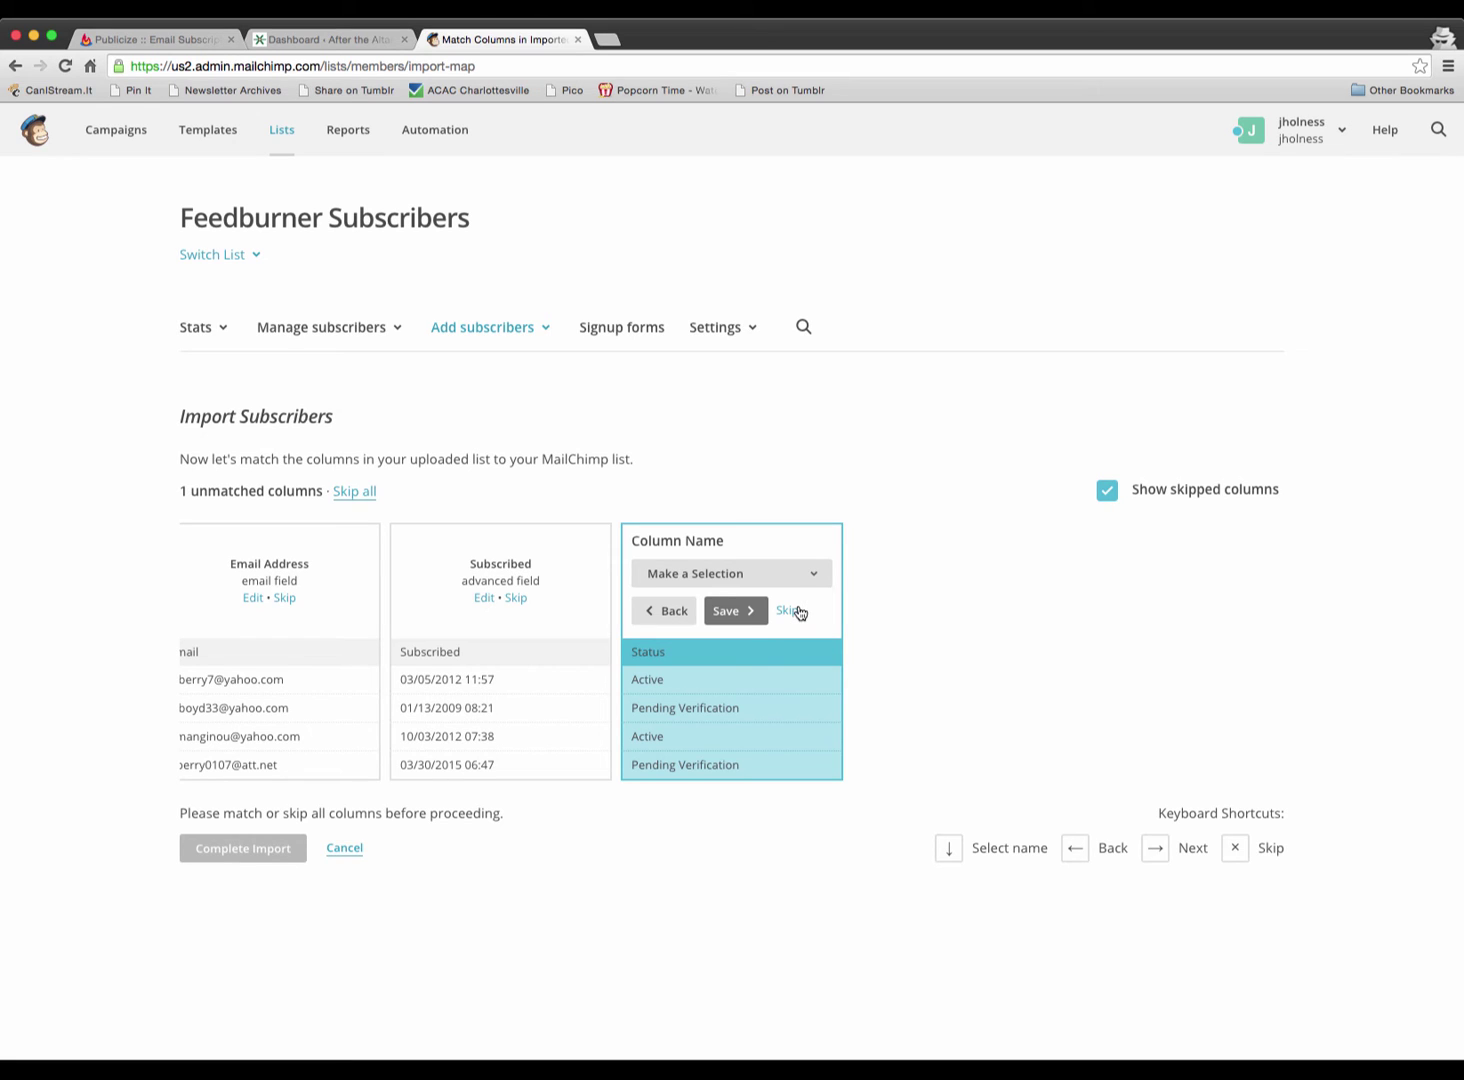
pyautogui.click(788, 611)
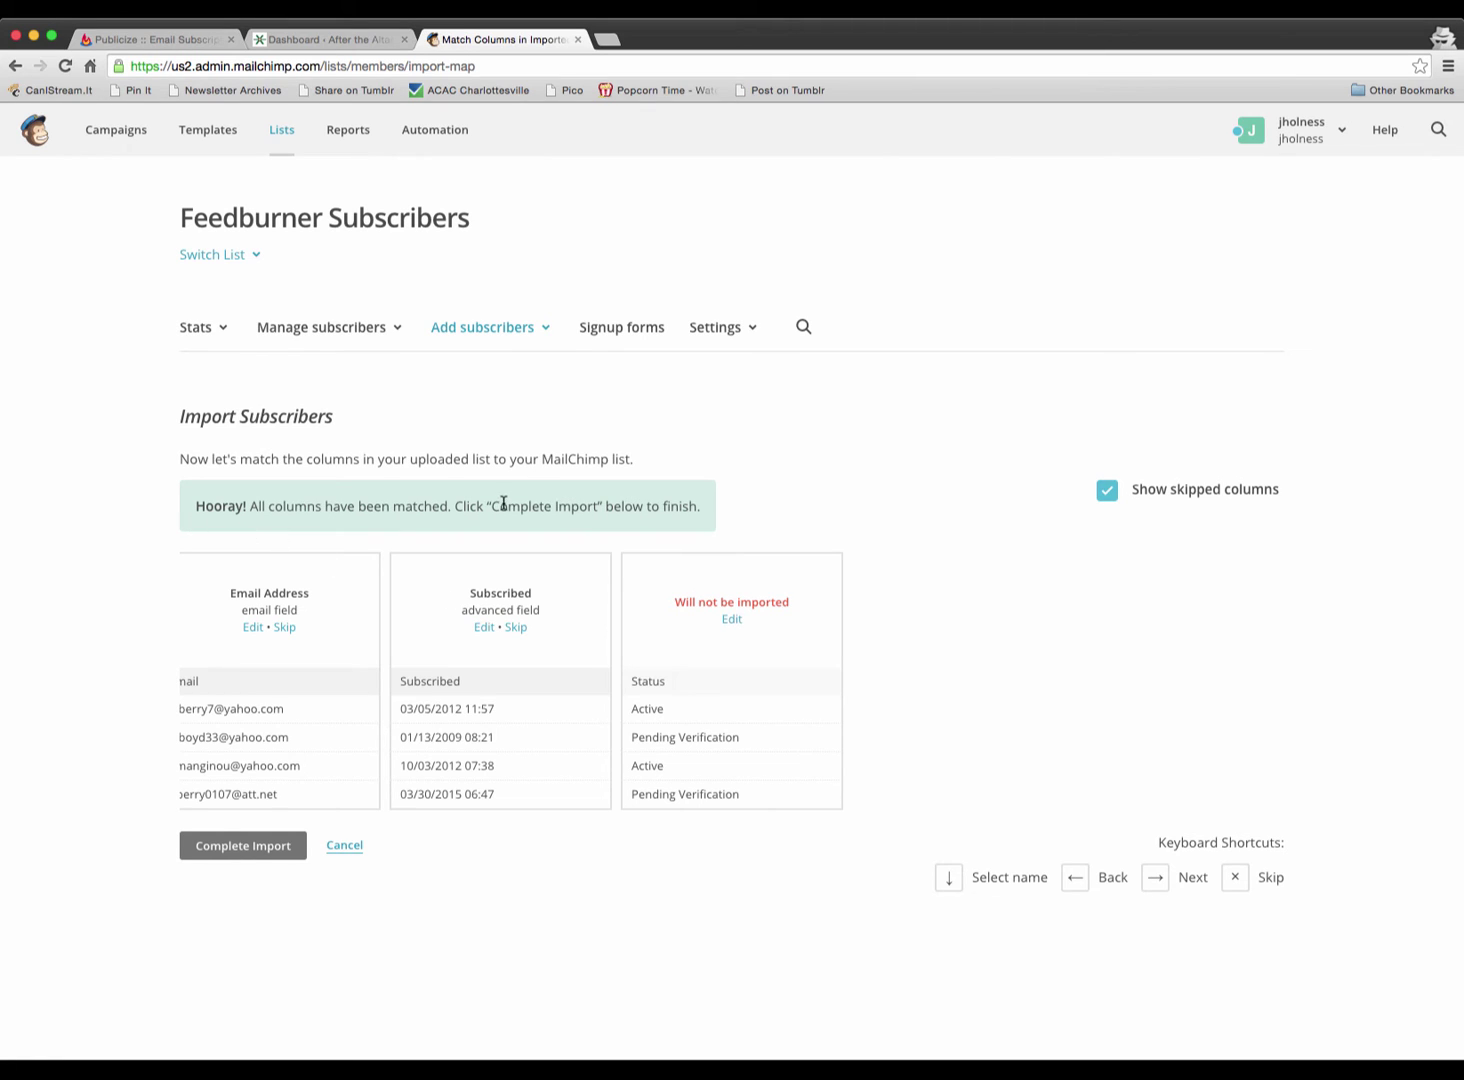
pyautogui.click(255, 849)
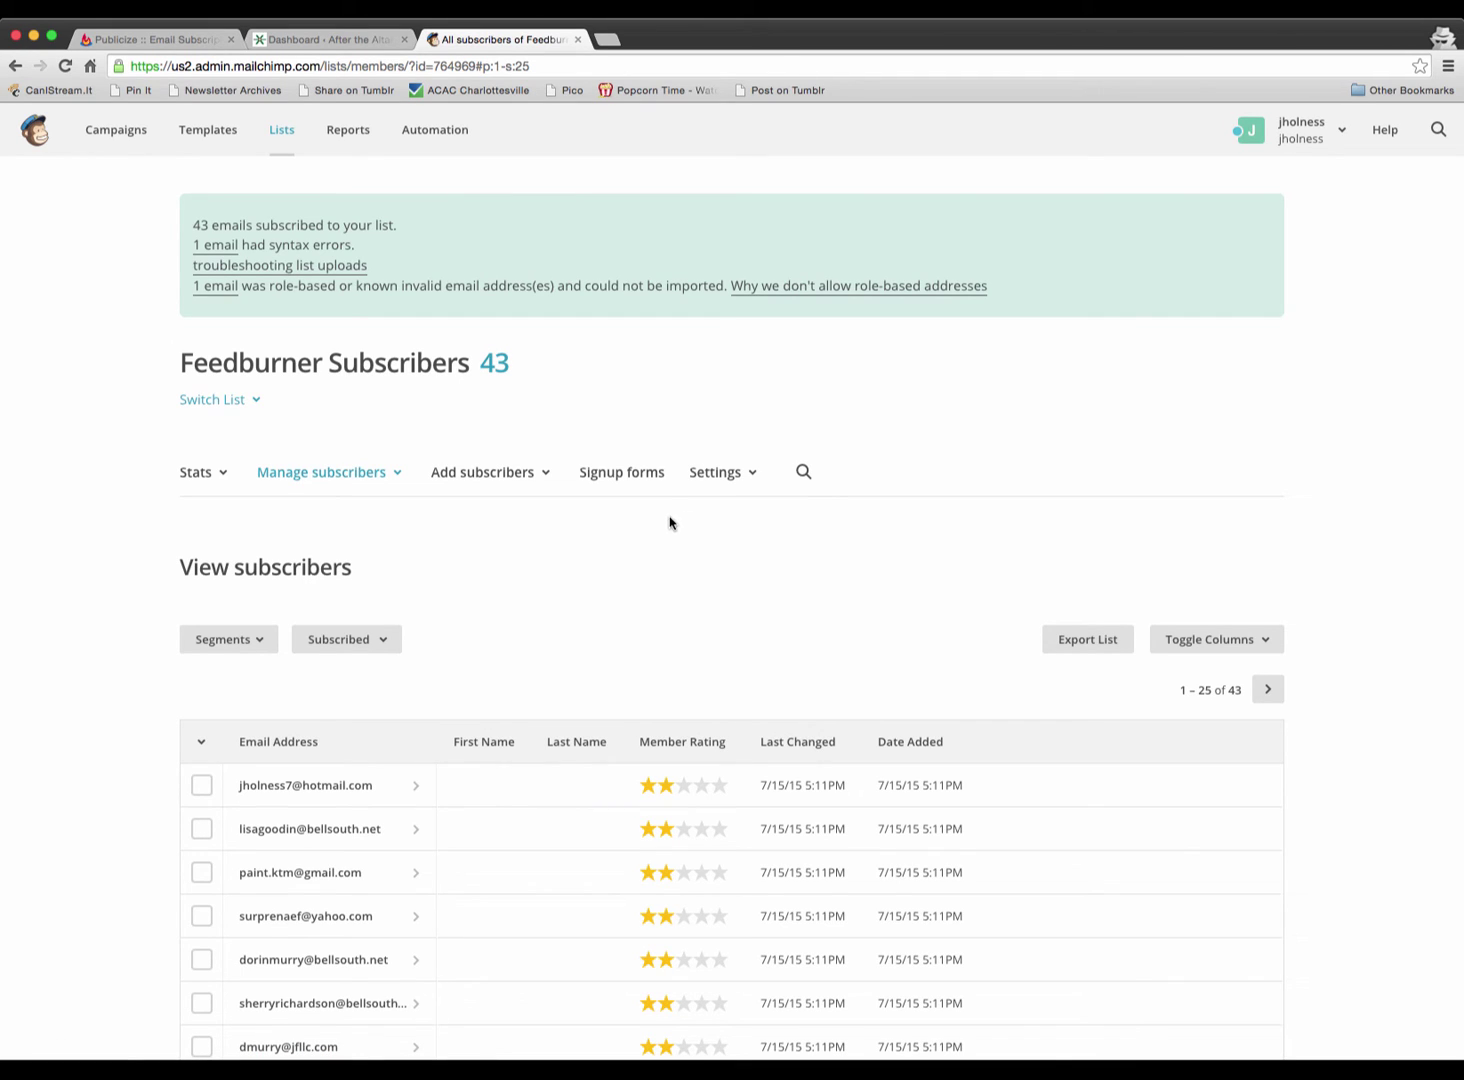
# - Compare the 43 imported members with FeedBurner's 44 subscribers, then return to the import banner
pyautogui.scroll(-2, 669, 519)
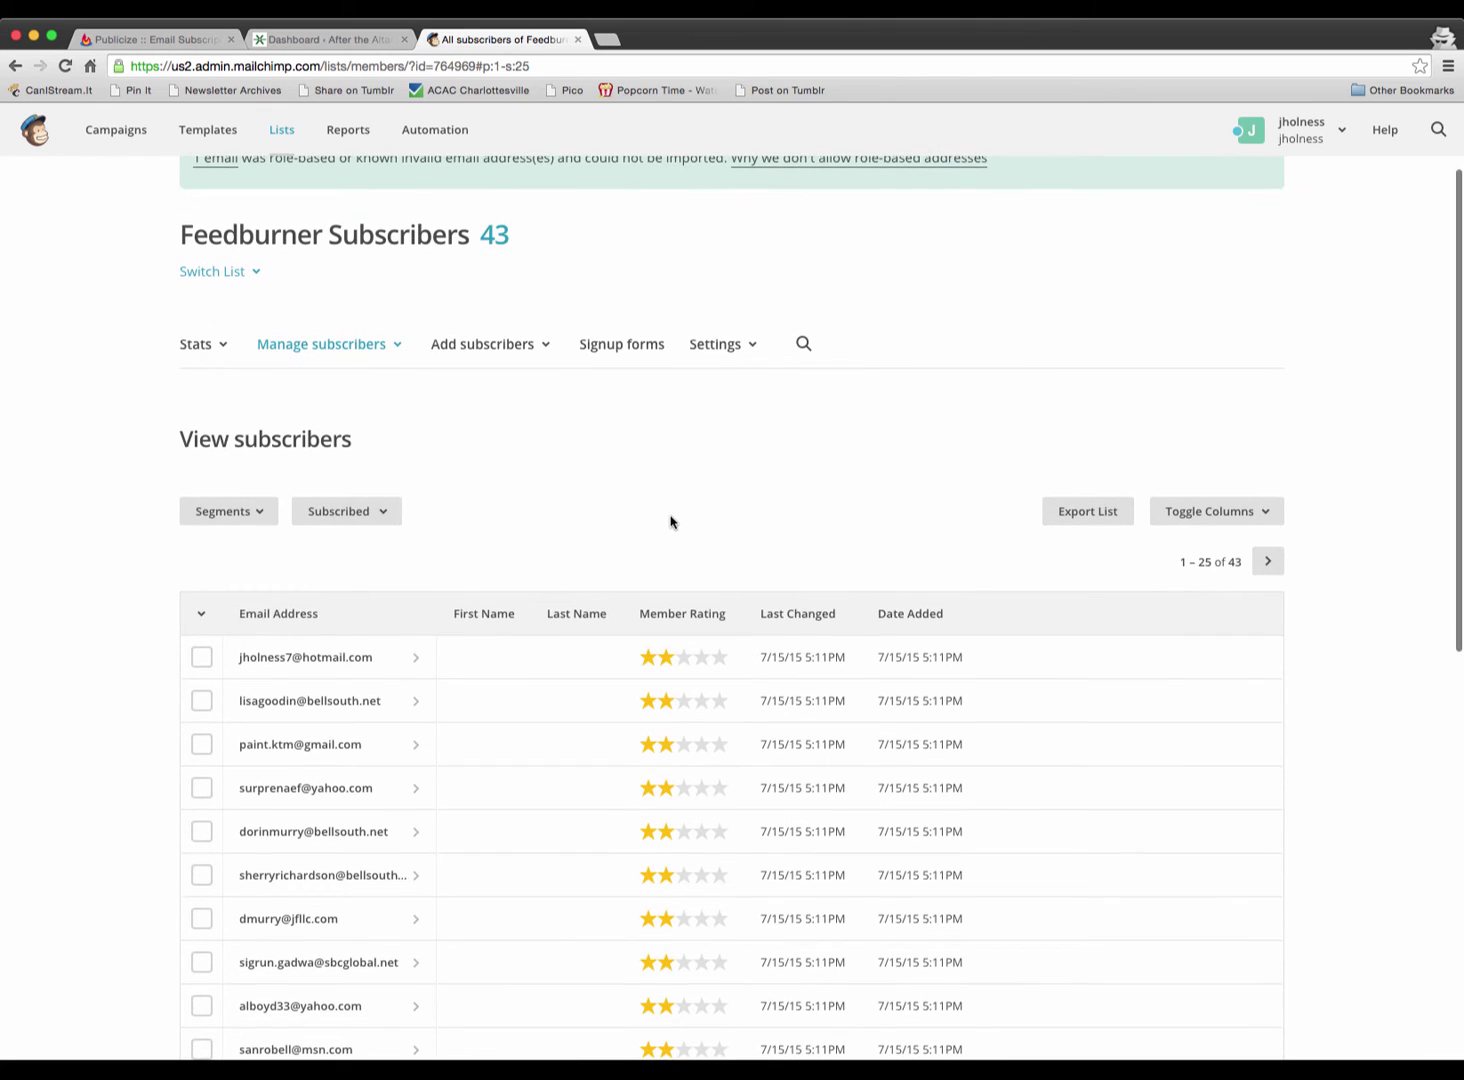
pyautogui.scroll(2, 670, 515)
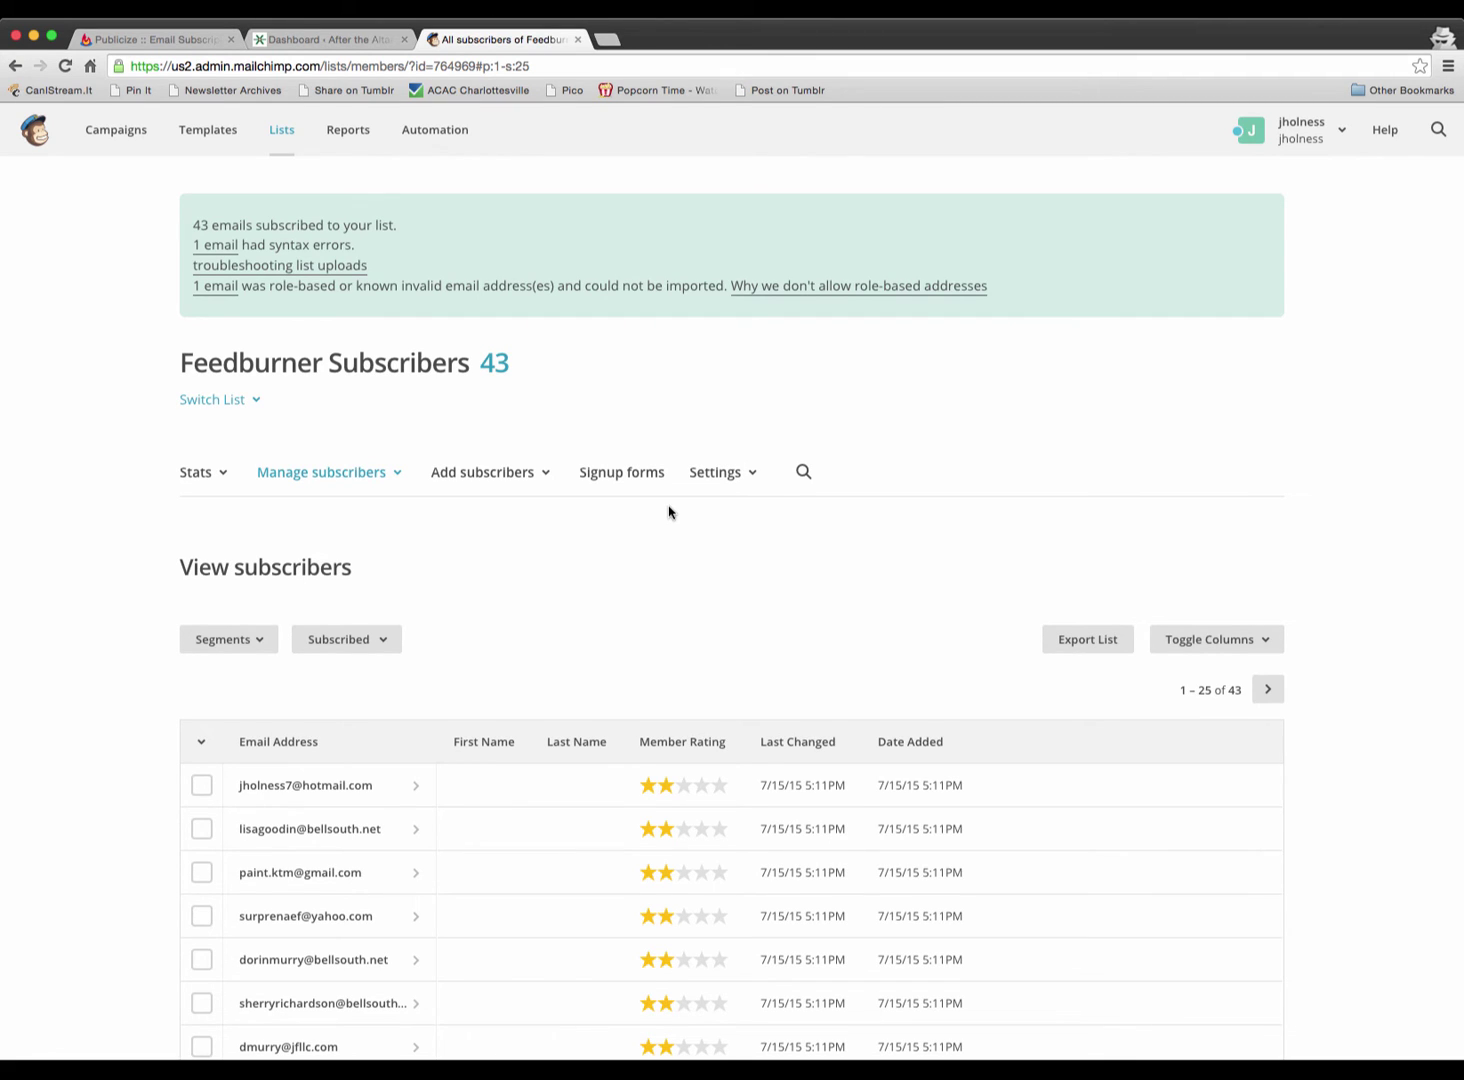
pyautogui.scroll(-1, 669, 513)
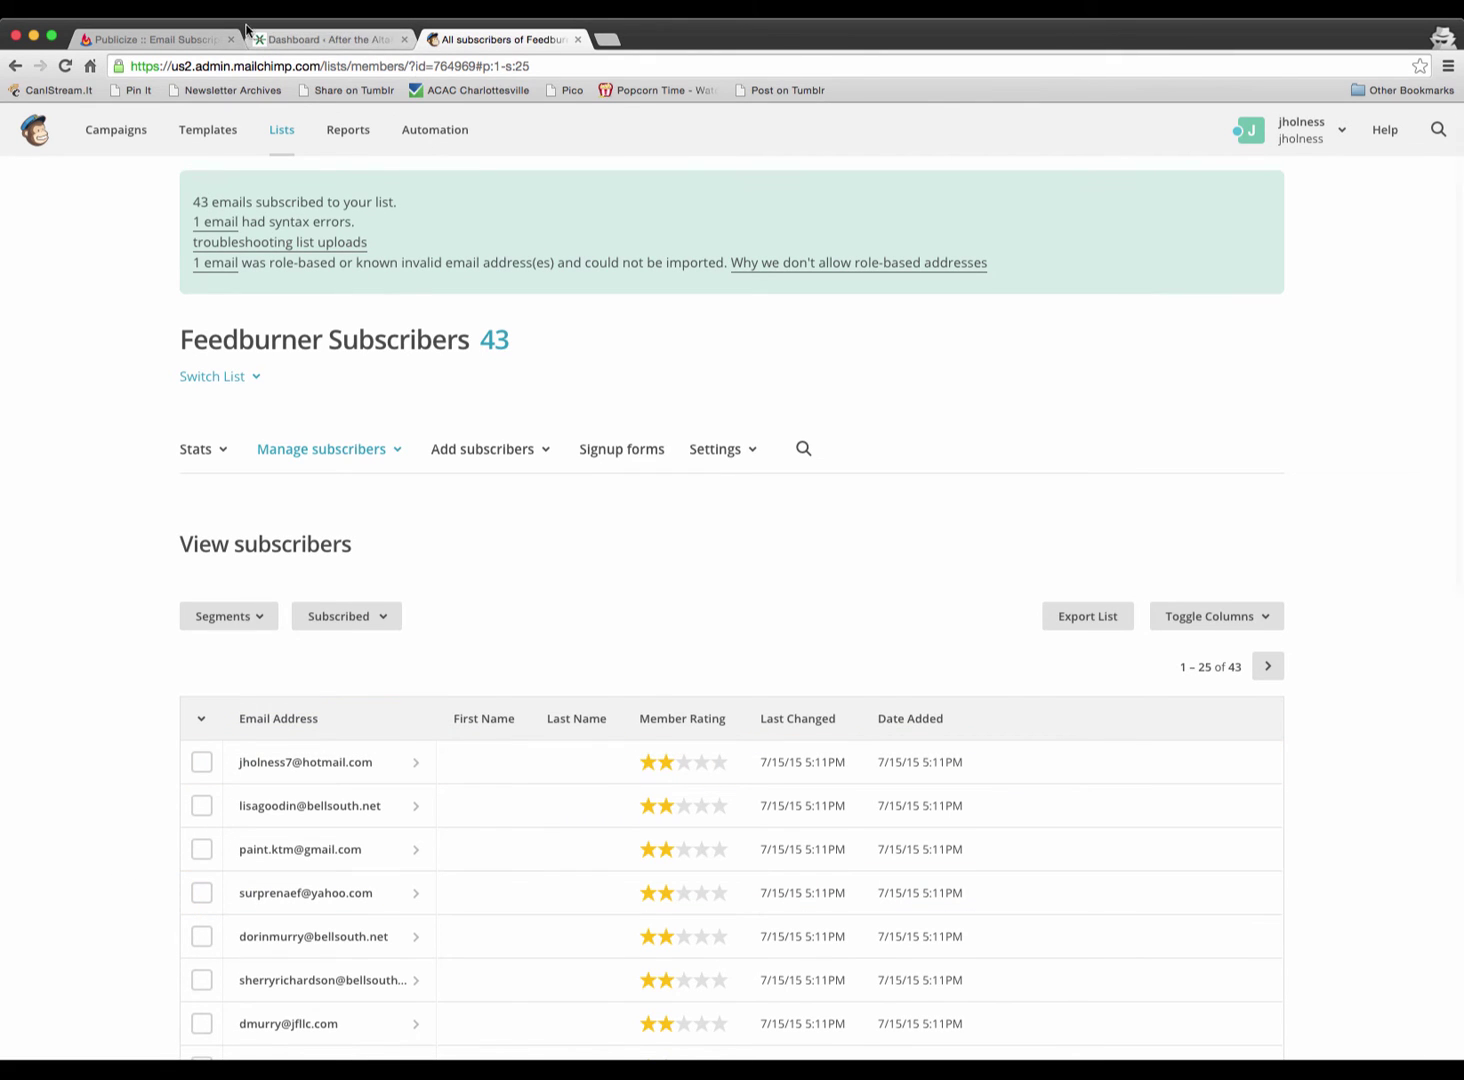
pyautogui.click(145, 39)
pyautogui.scroll(3, 600, 500)
pyautogui.scroll(-1, 757, 638)
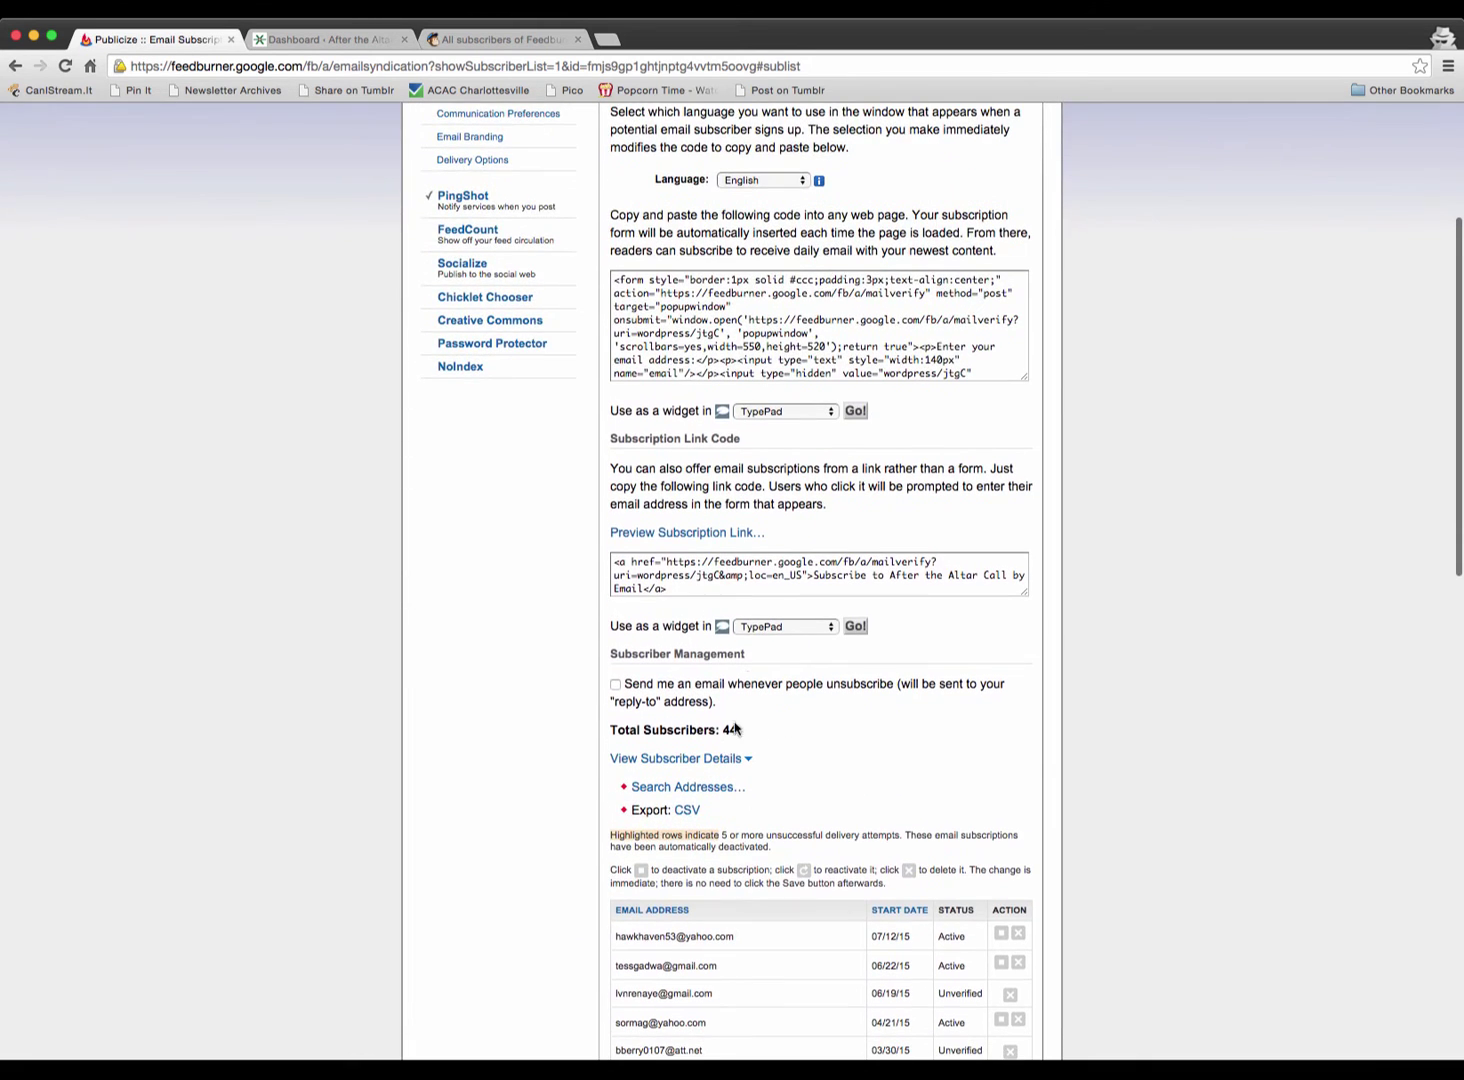
pyautogui.click(490, 42)
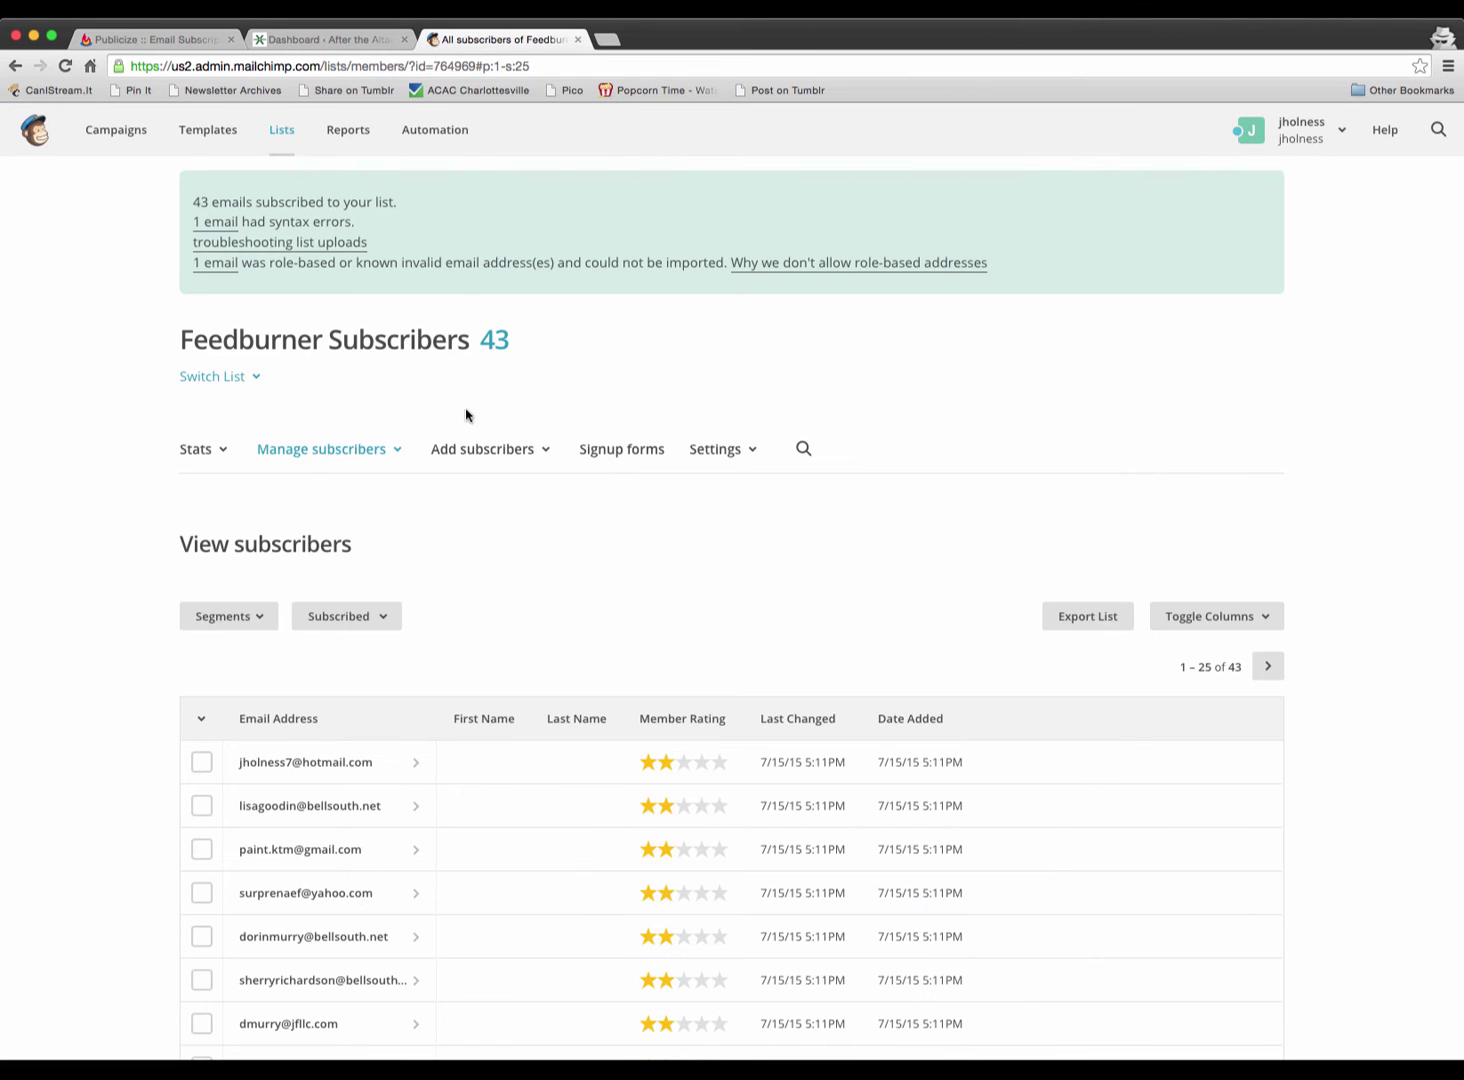
pyautogui.scroll(-10, 98, 827)
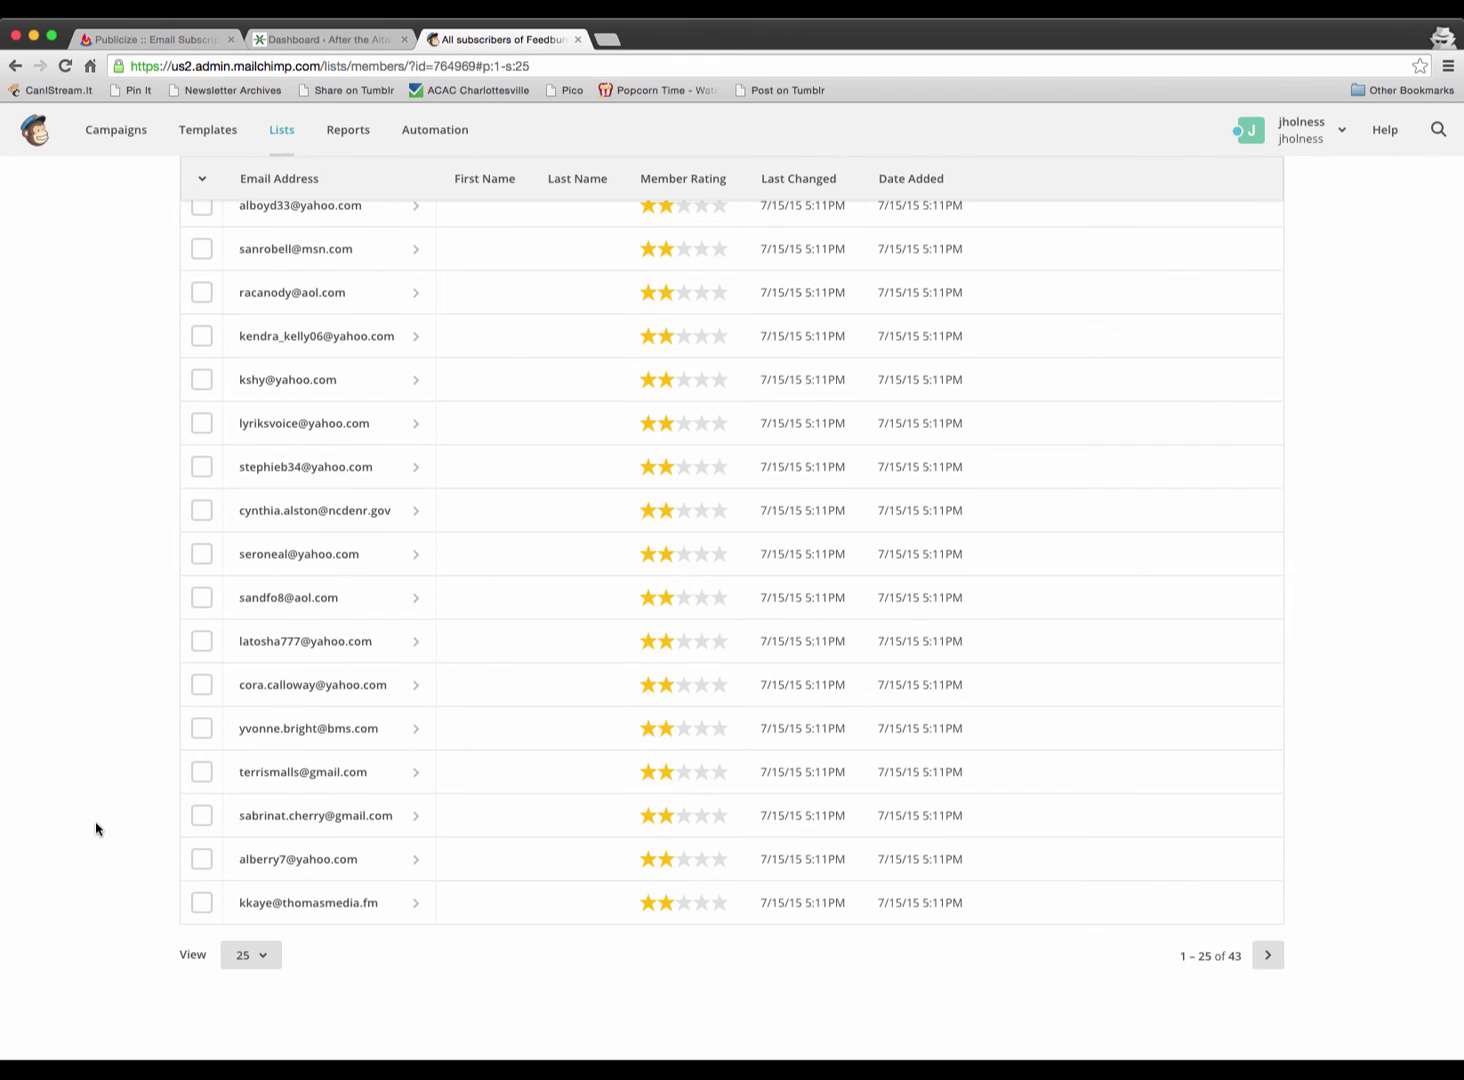
pyautogui.scroll(3, 96, 829)
pyautogui.scroll(6, 96, 829)
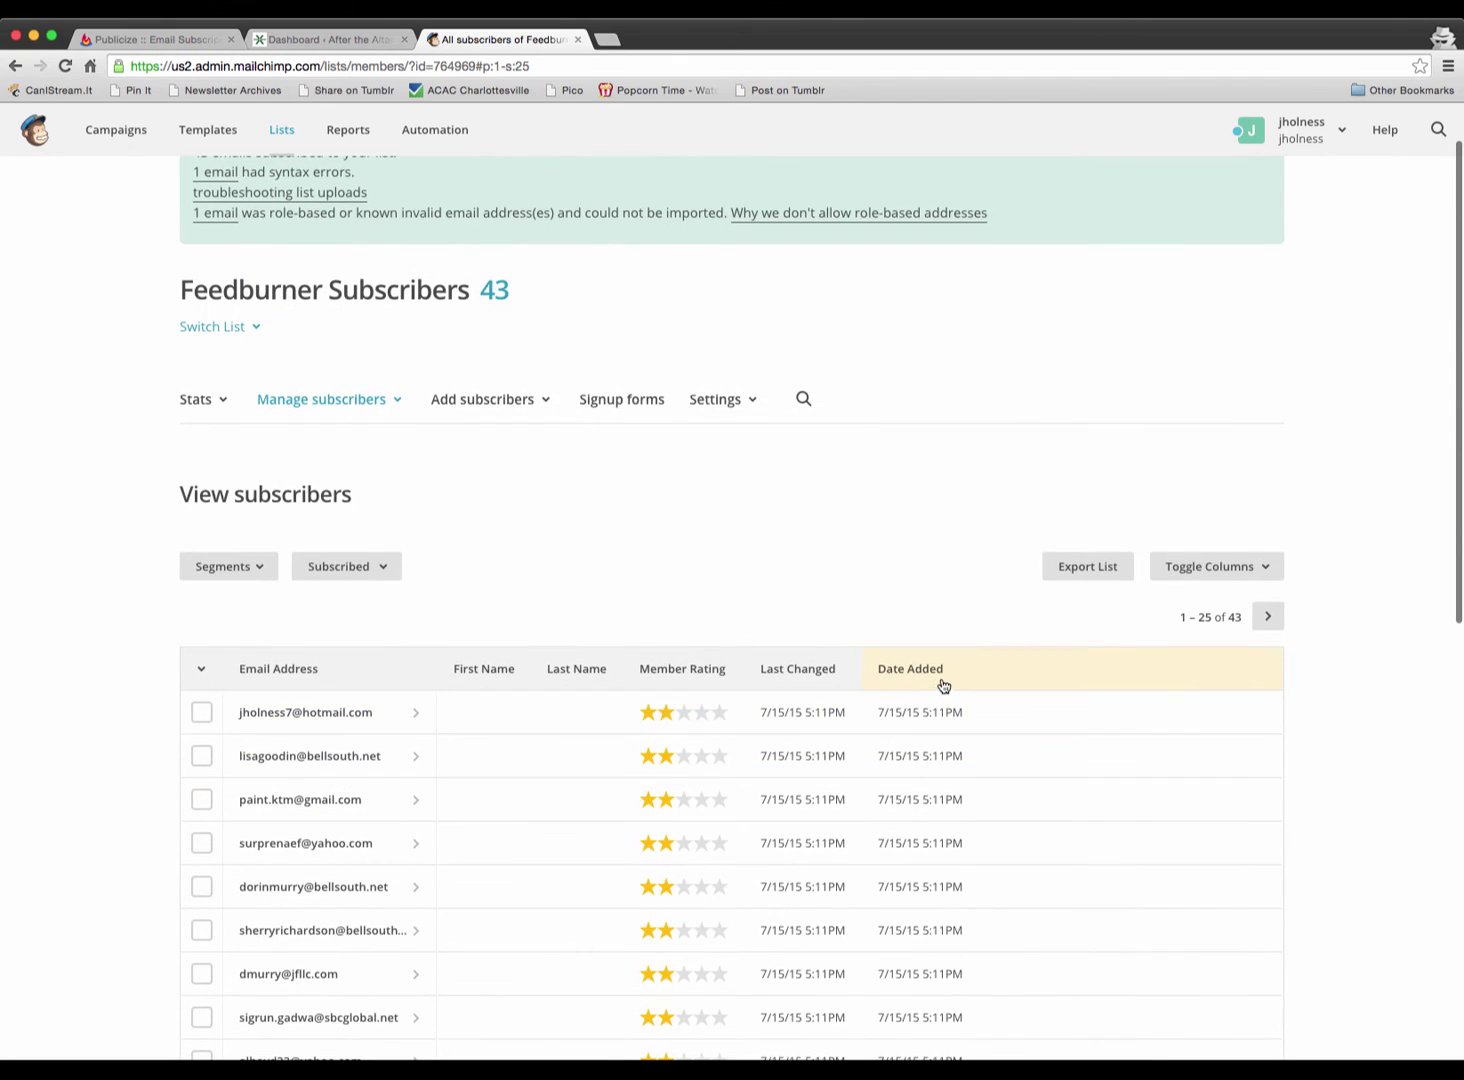
pyautogui.scroll(2, 490, 400)
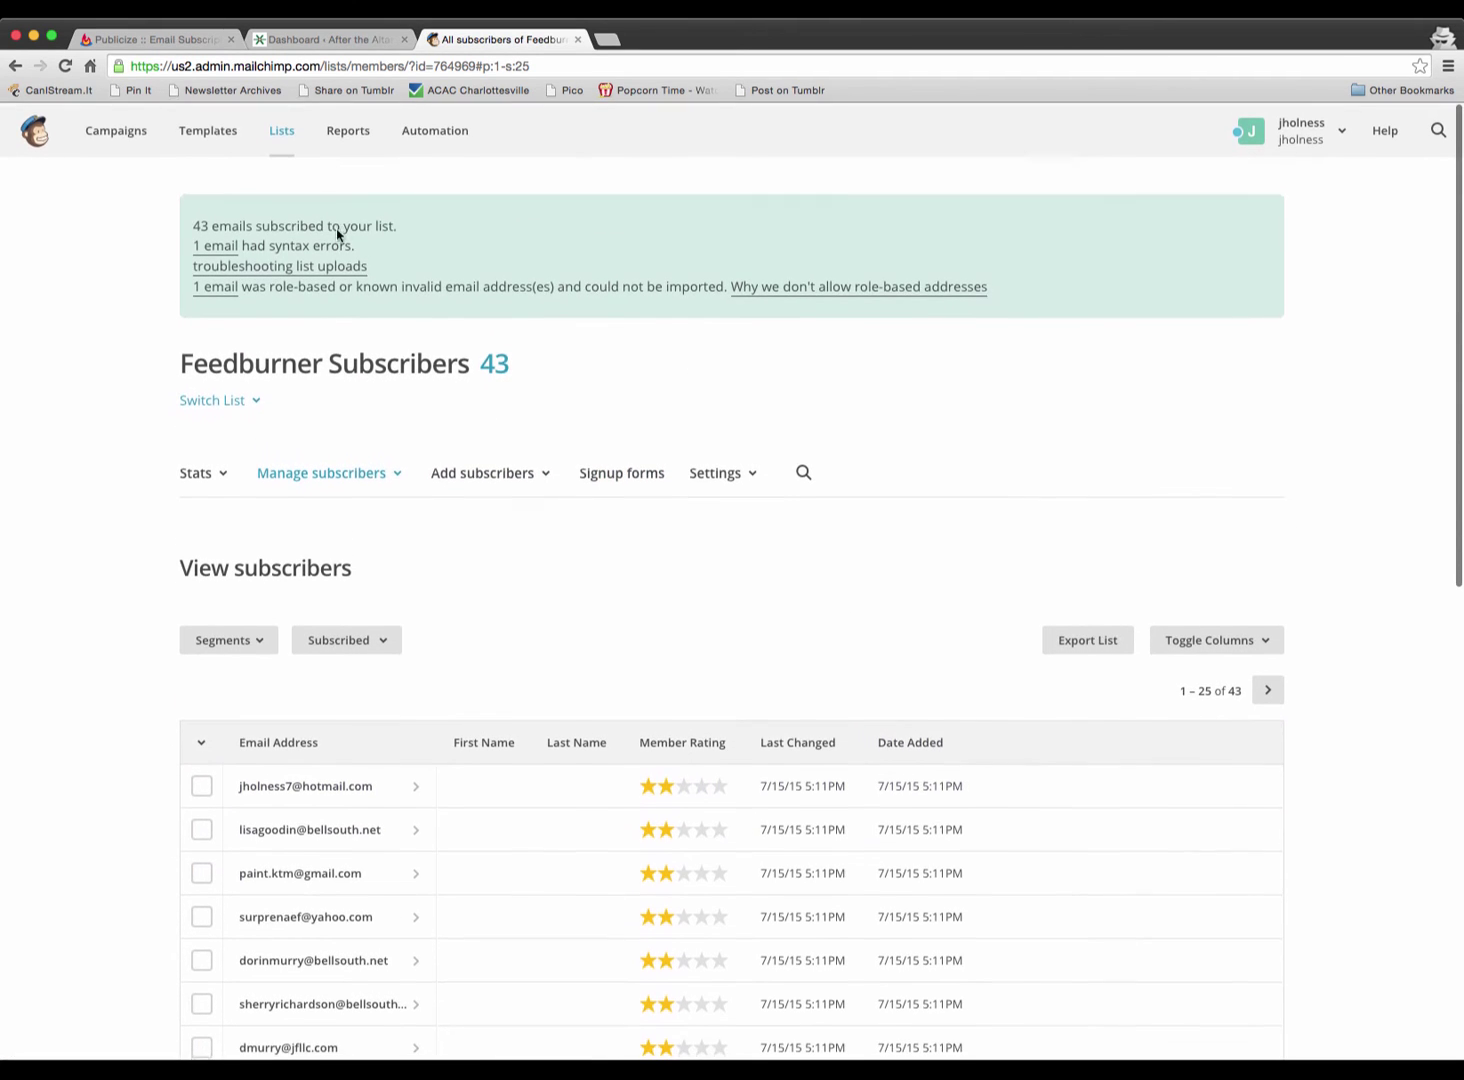
# - Open the Feedburner Subscribers stats dashboard from Lists and review its 43 subscribed members
pyautogui.click(290, 129)
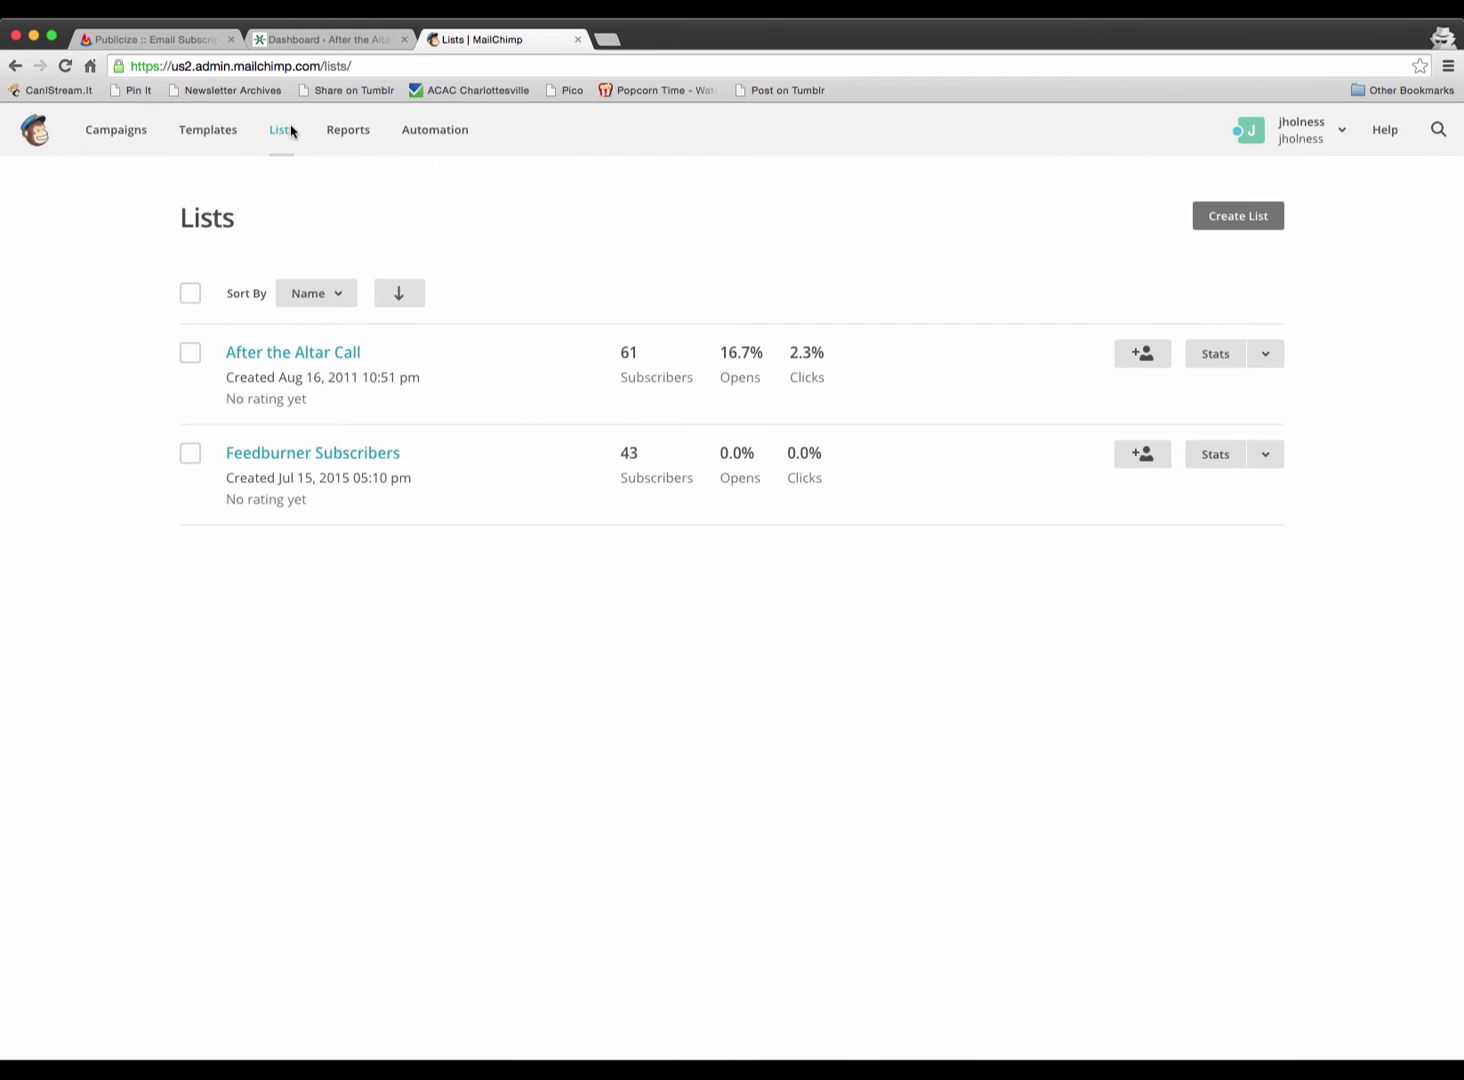
pyautogui.click(1216, 458)
pyautogui.scroll(-3, 657, 702)
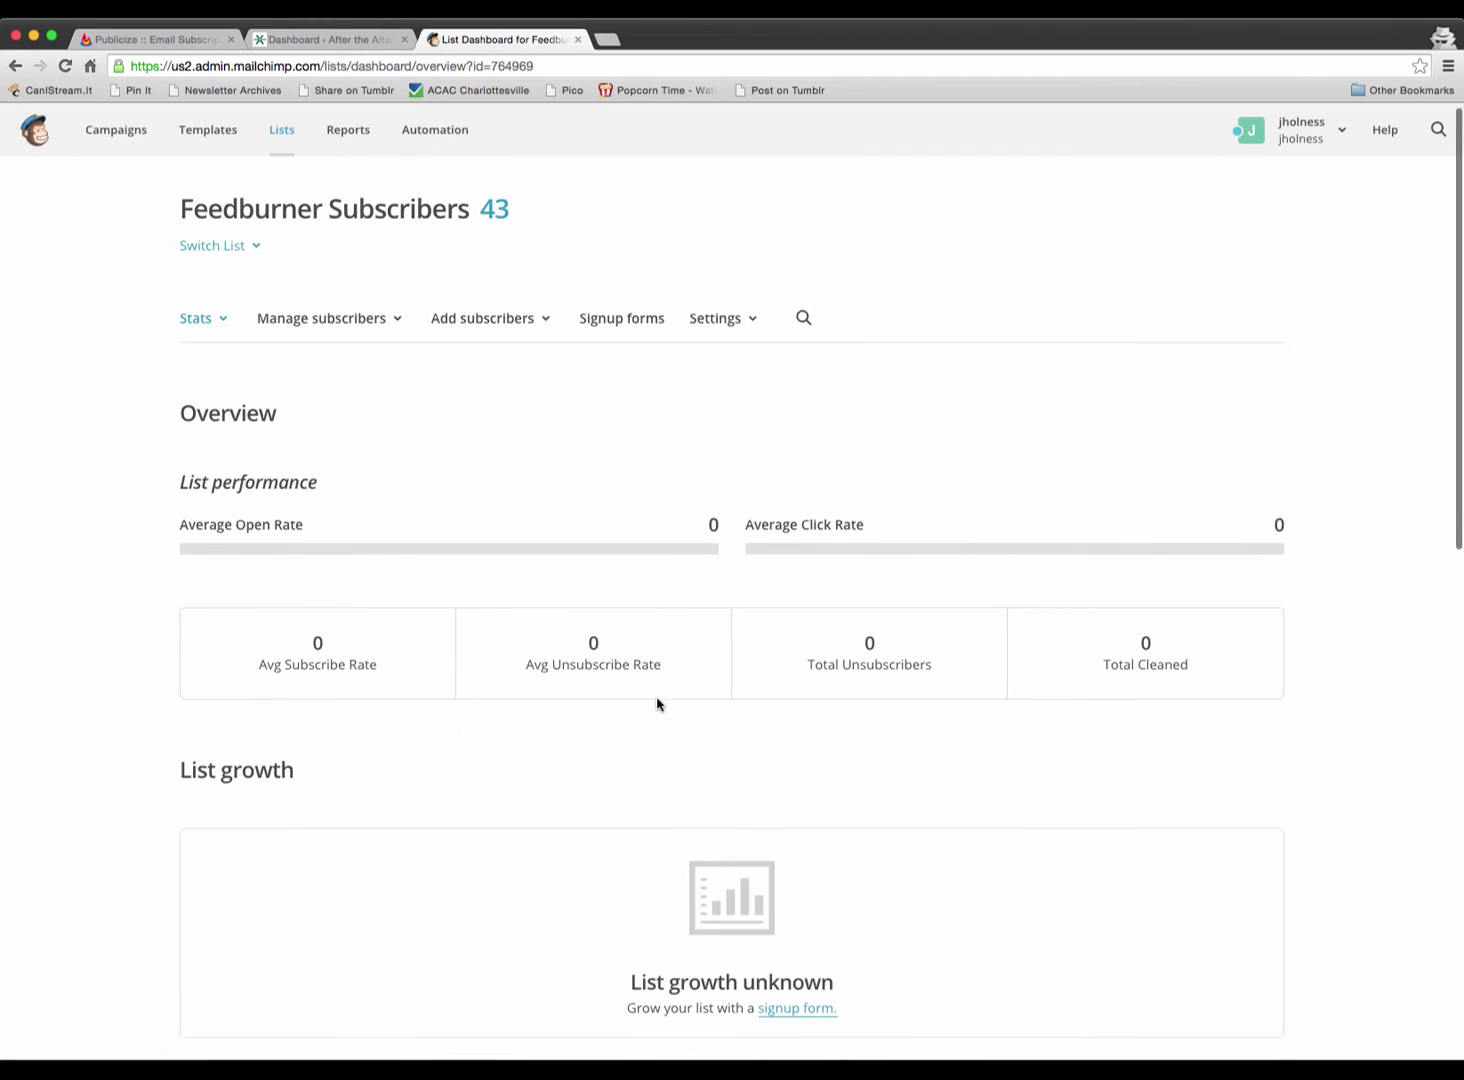
pyautogui.scroll(-5, 657, 702)
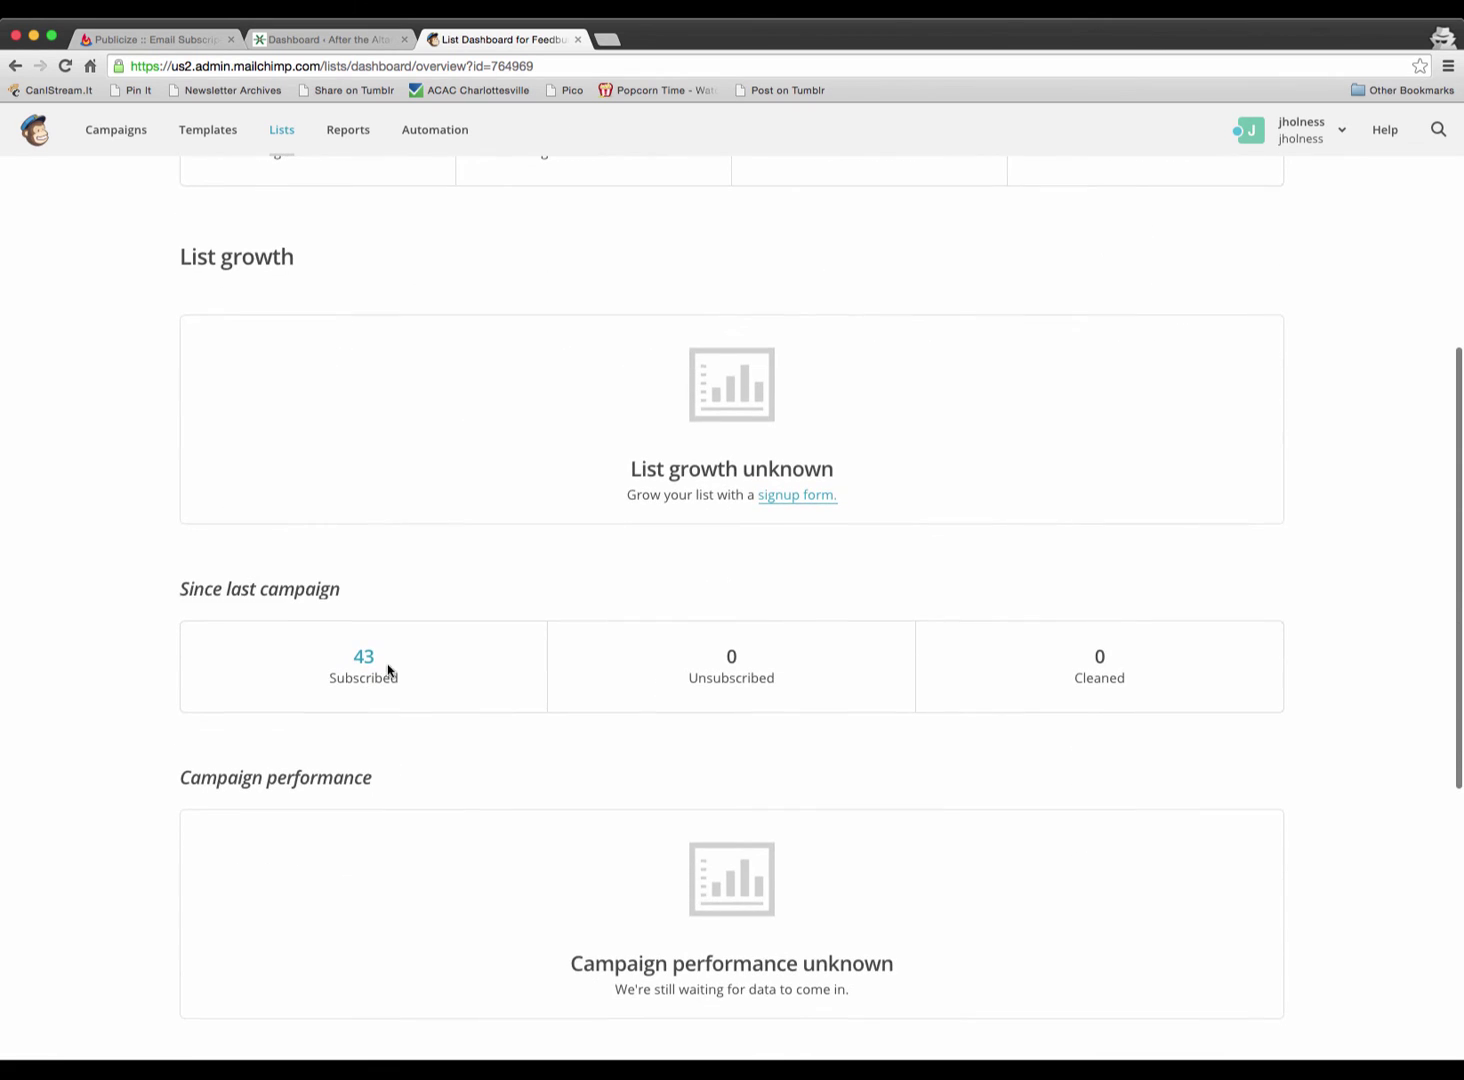
pyautogui.scroll(3, 546, 648)
pyautogui.scroll(5, 550, 647)
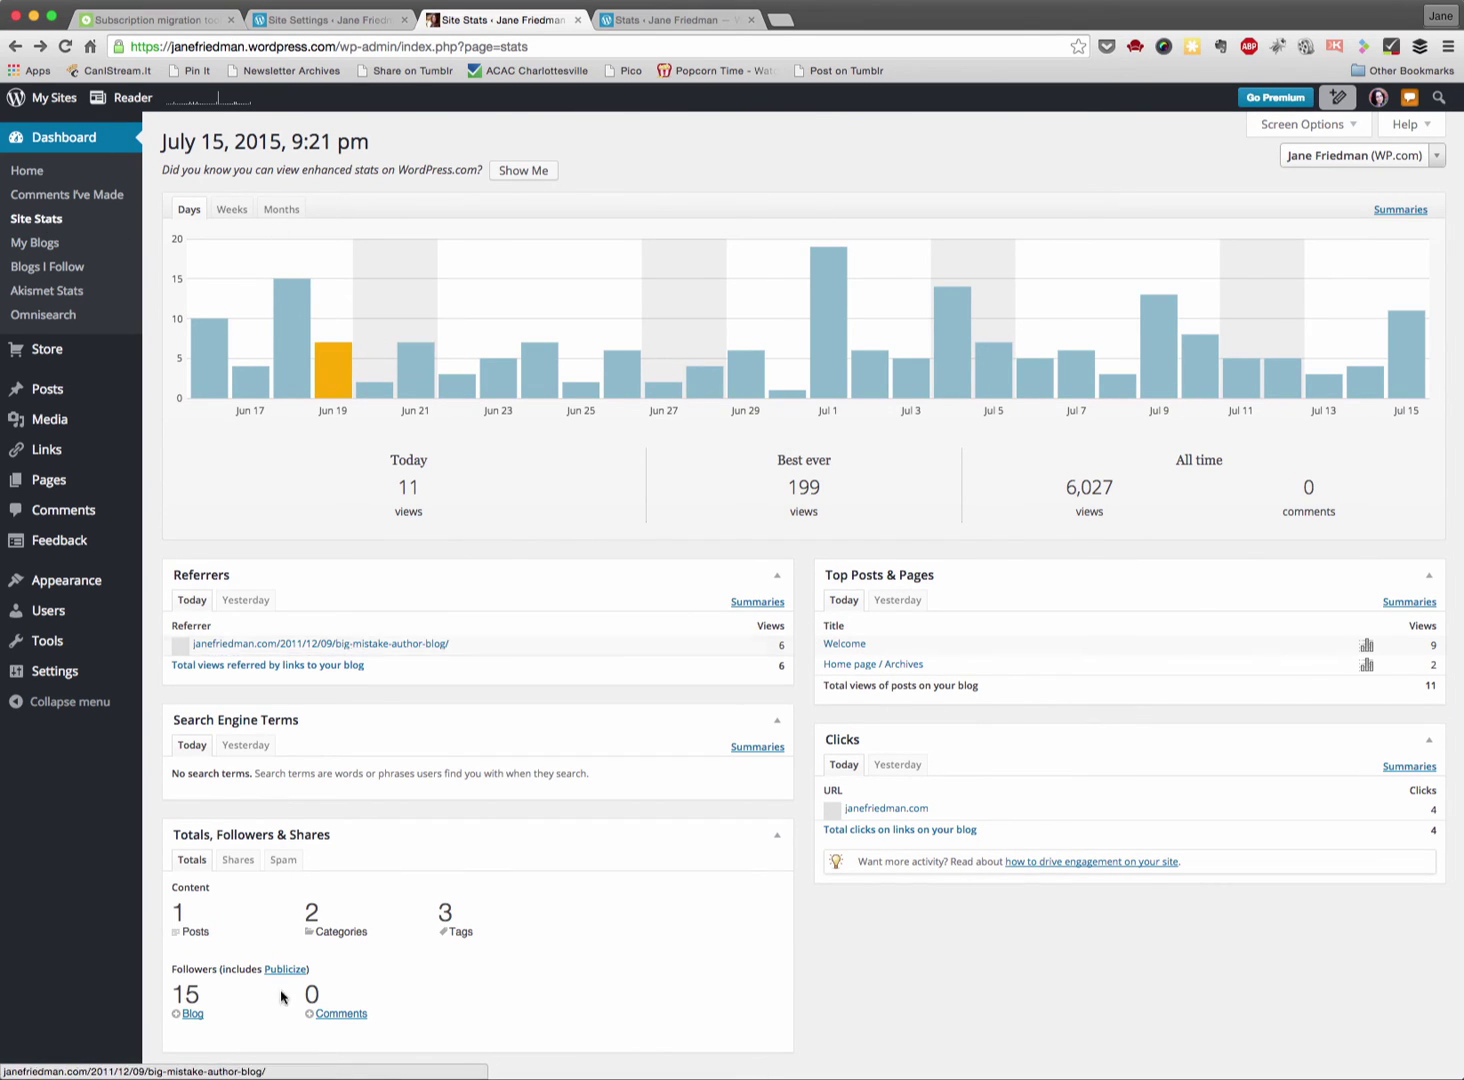
# - View the blog's 15 followers, then go to the blog's General Site Settings
pyautogui.scroll(-1, 285, 997)
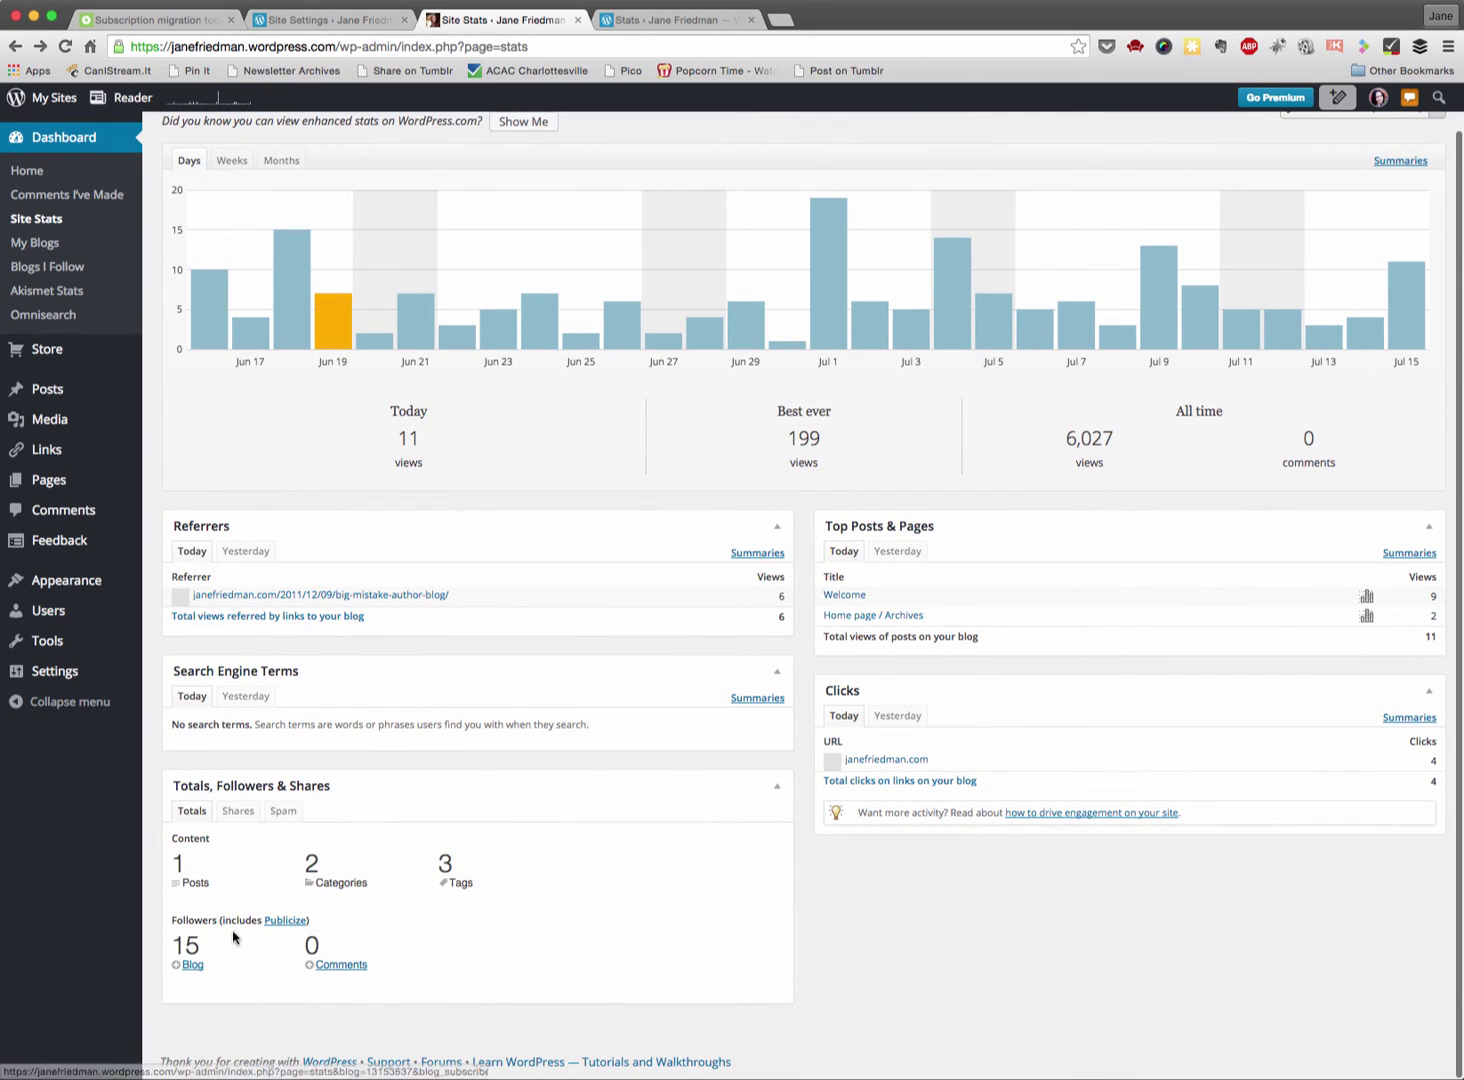
pyautogui.click(190, 966)
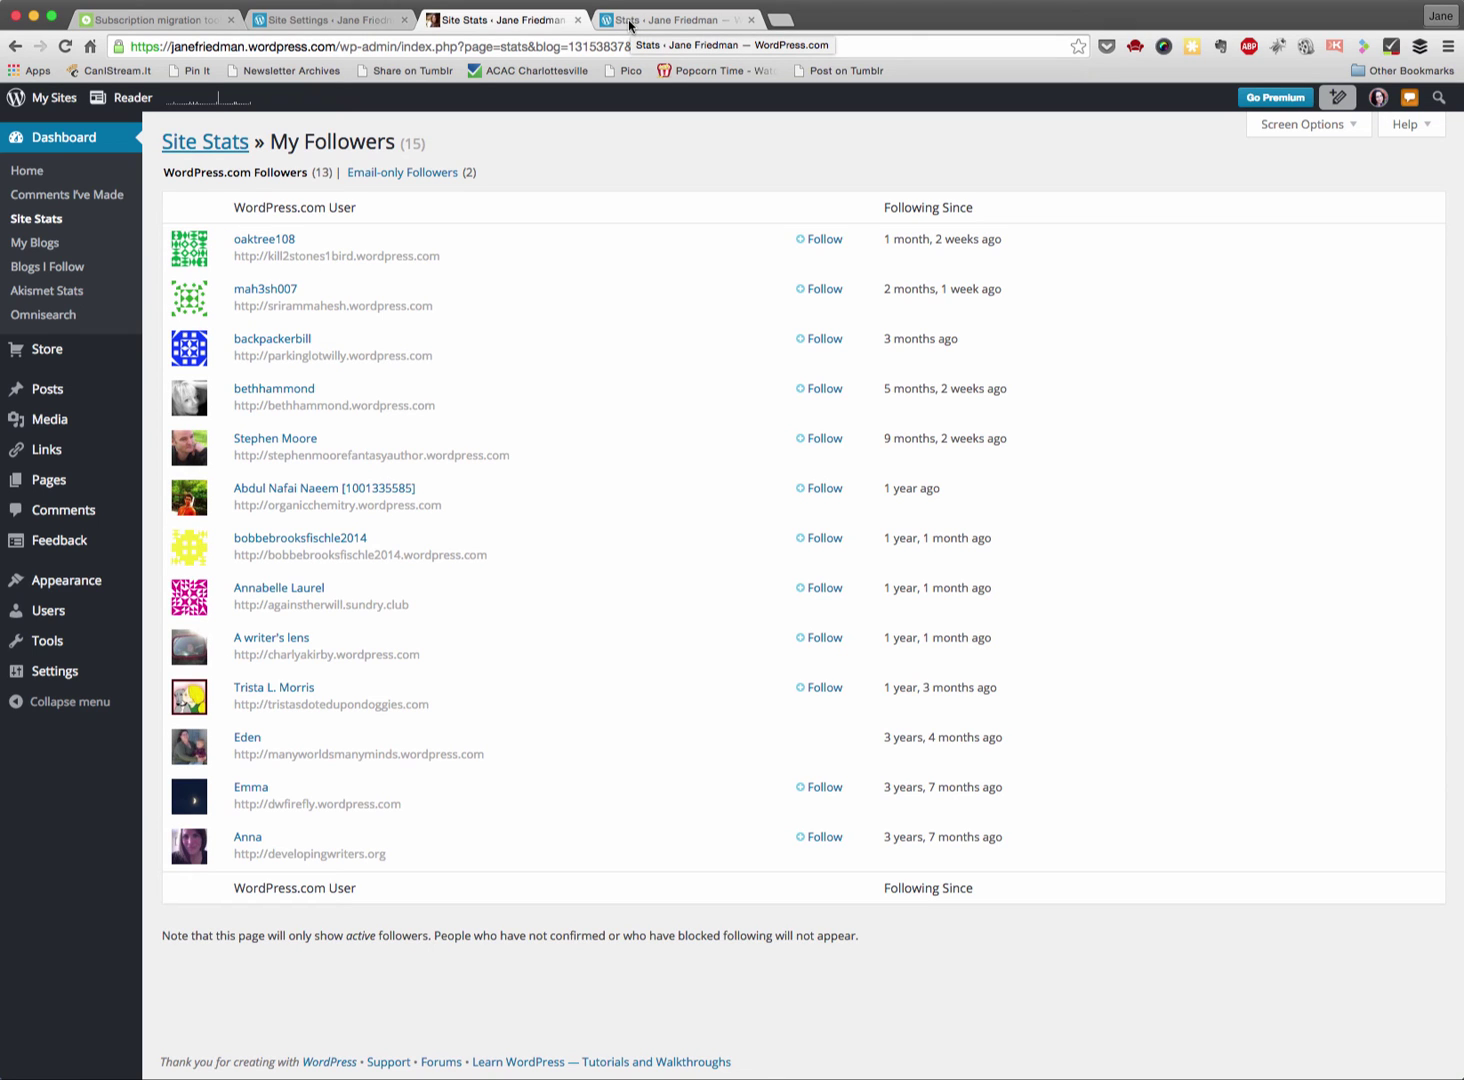
pyautogui.click(325, 20)
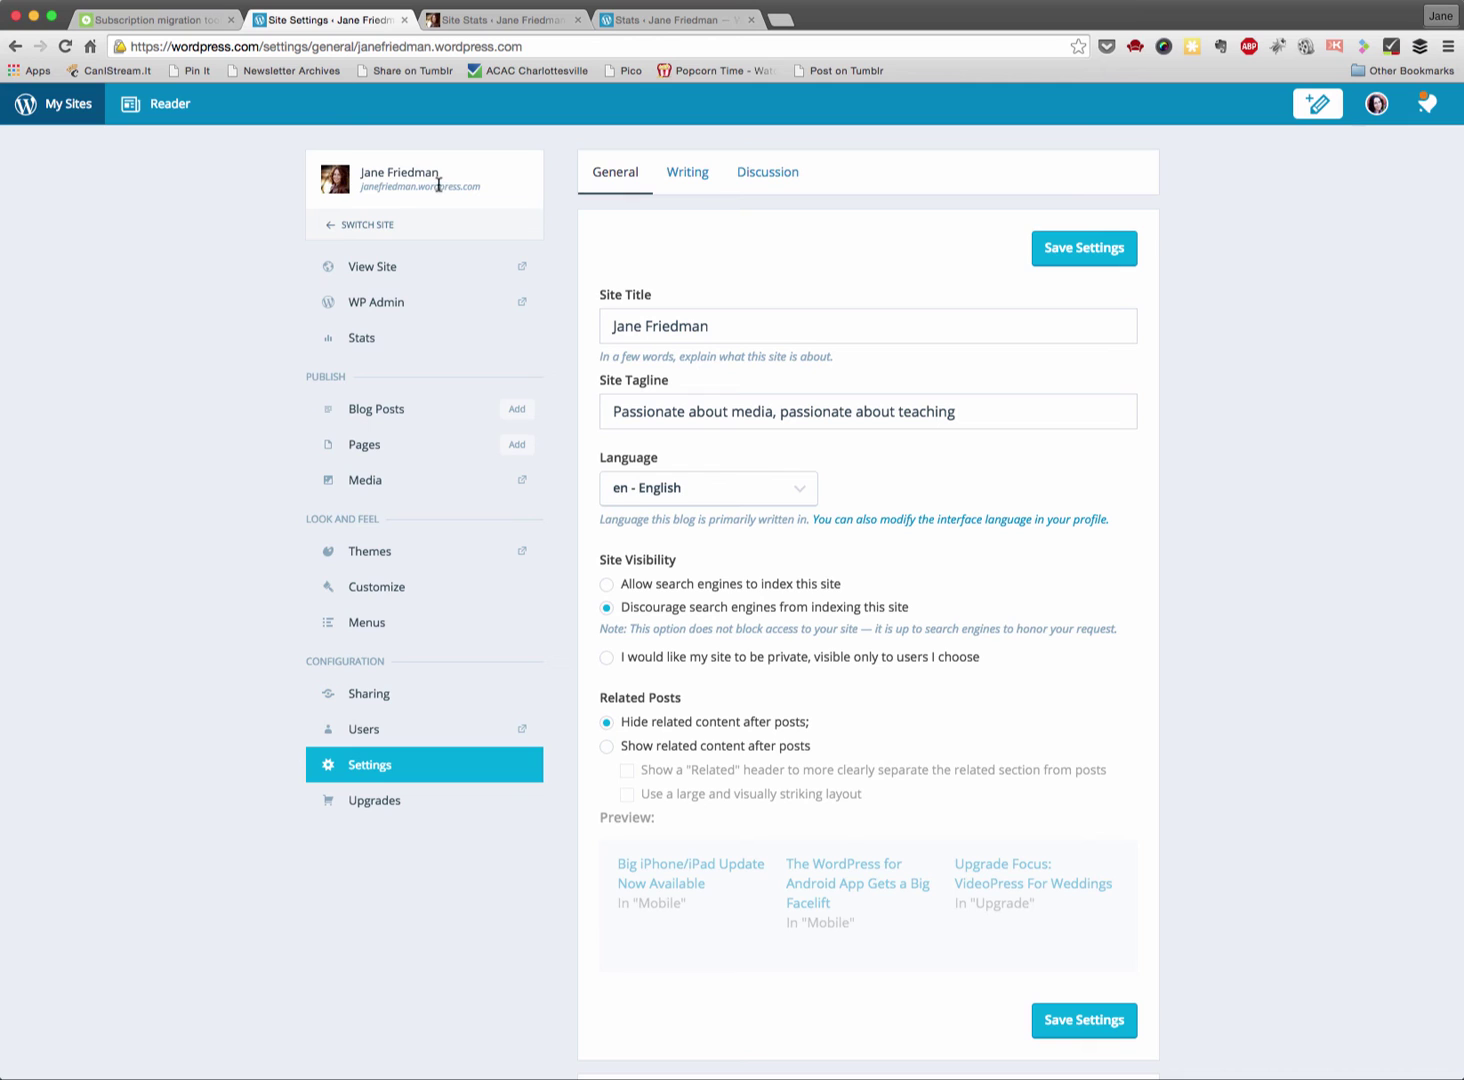
# - Switch to the self-hosted Jetpack site and open its 'migrate followers' page
pyautogui.click(380, 229)
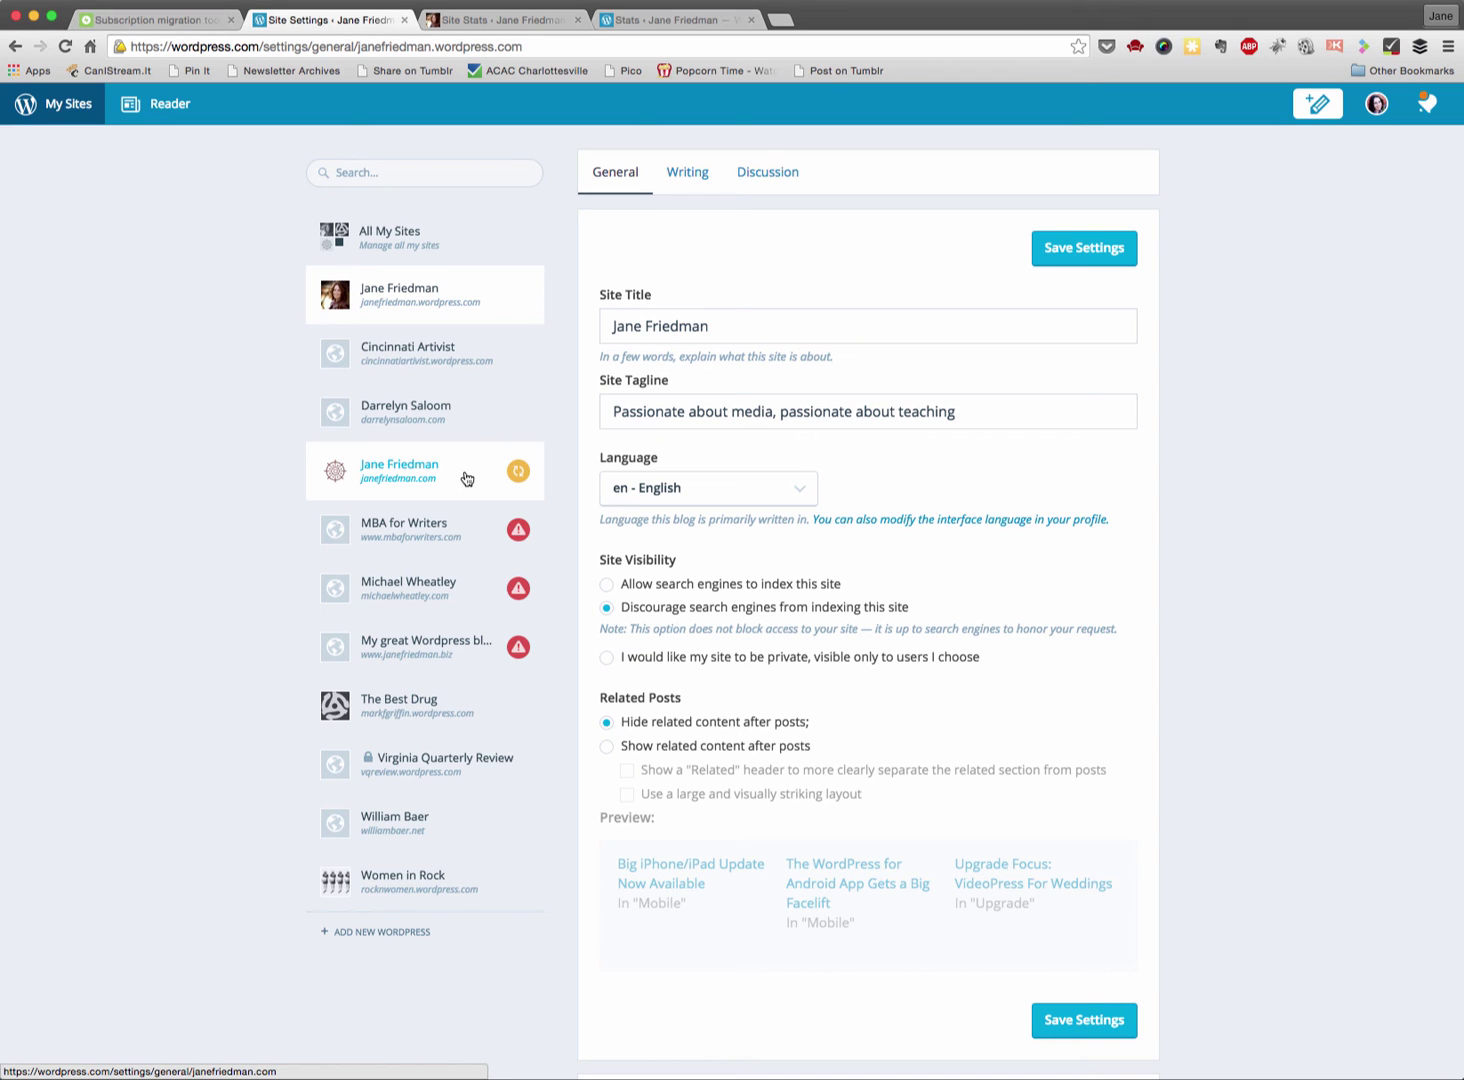
pyautogui.click(466, 479)
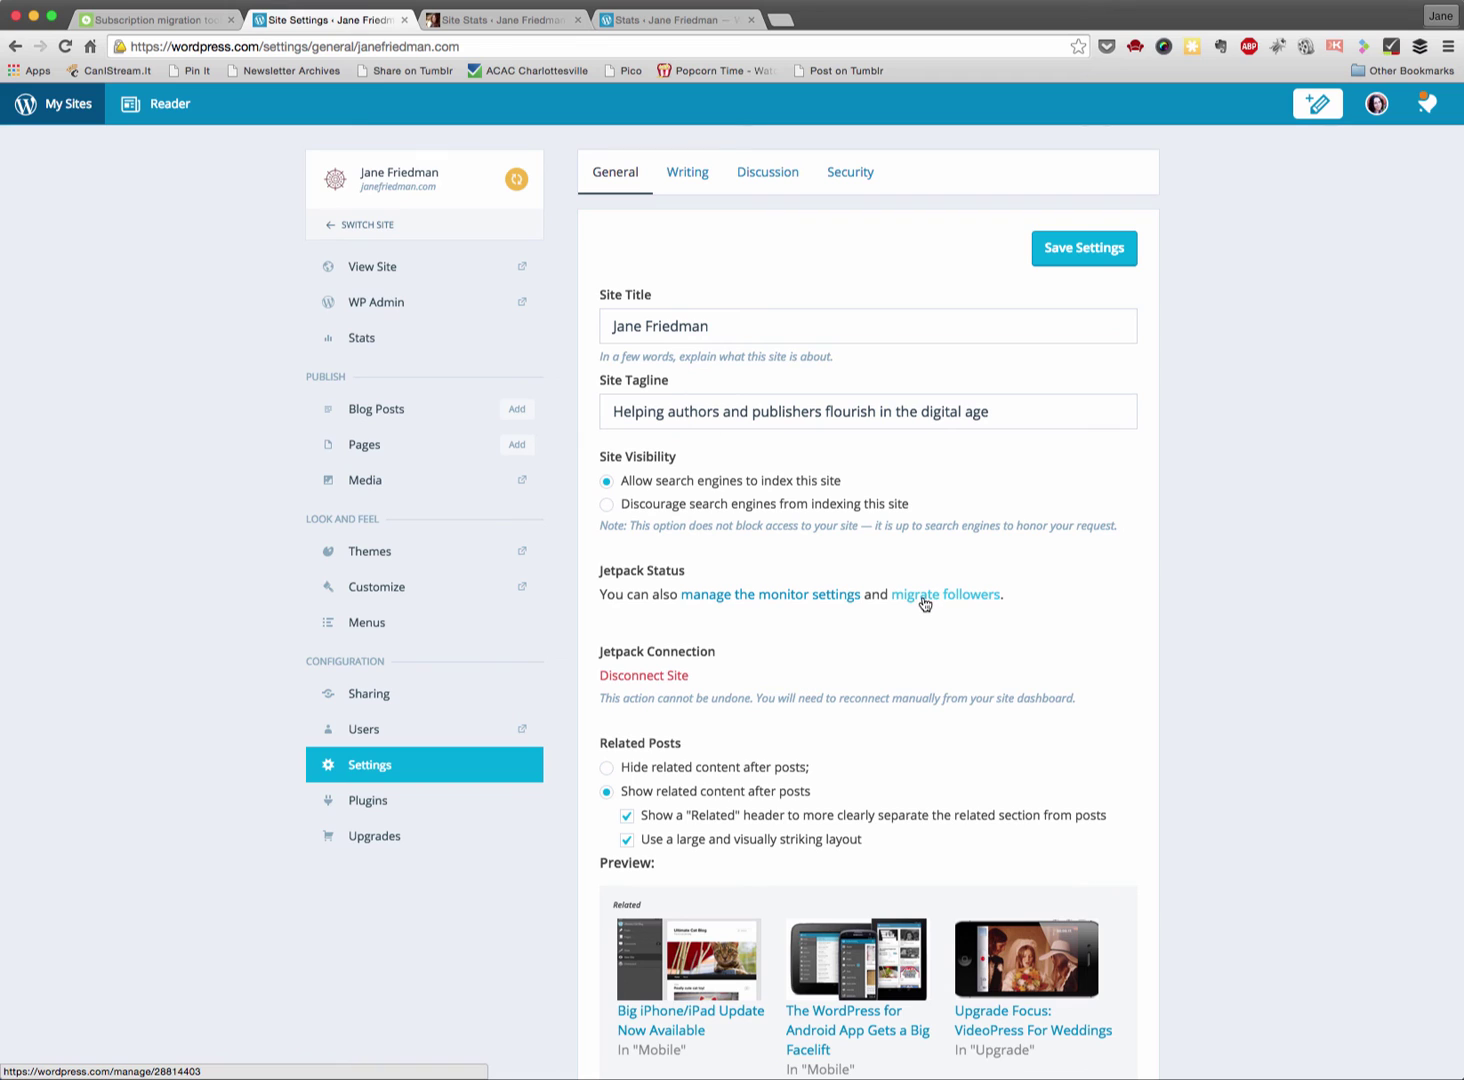
pyautogui.click(923, 598)
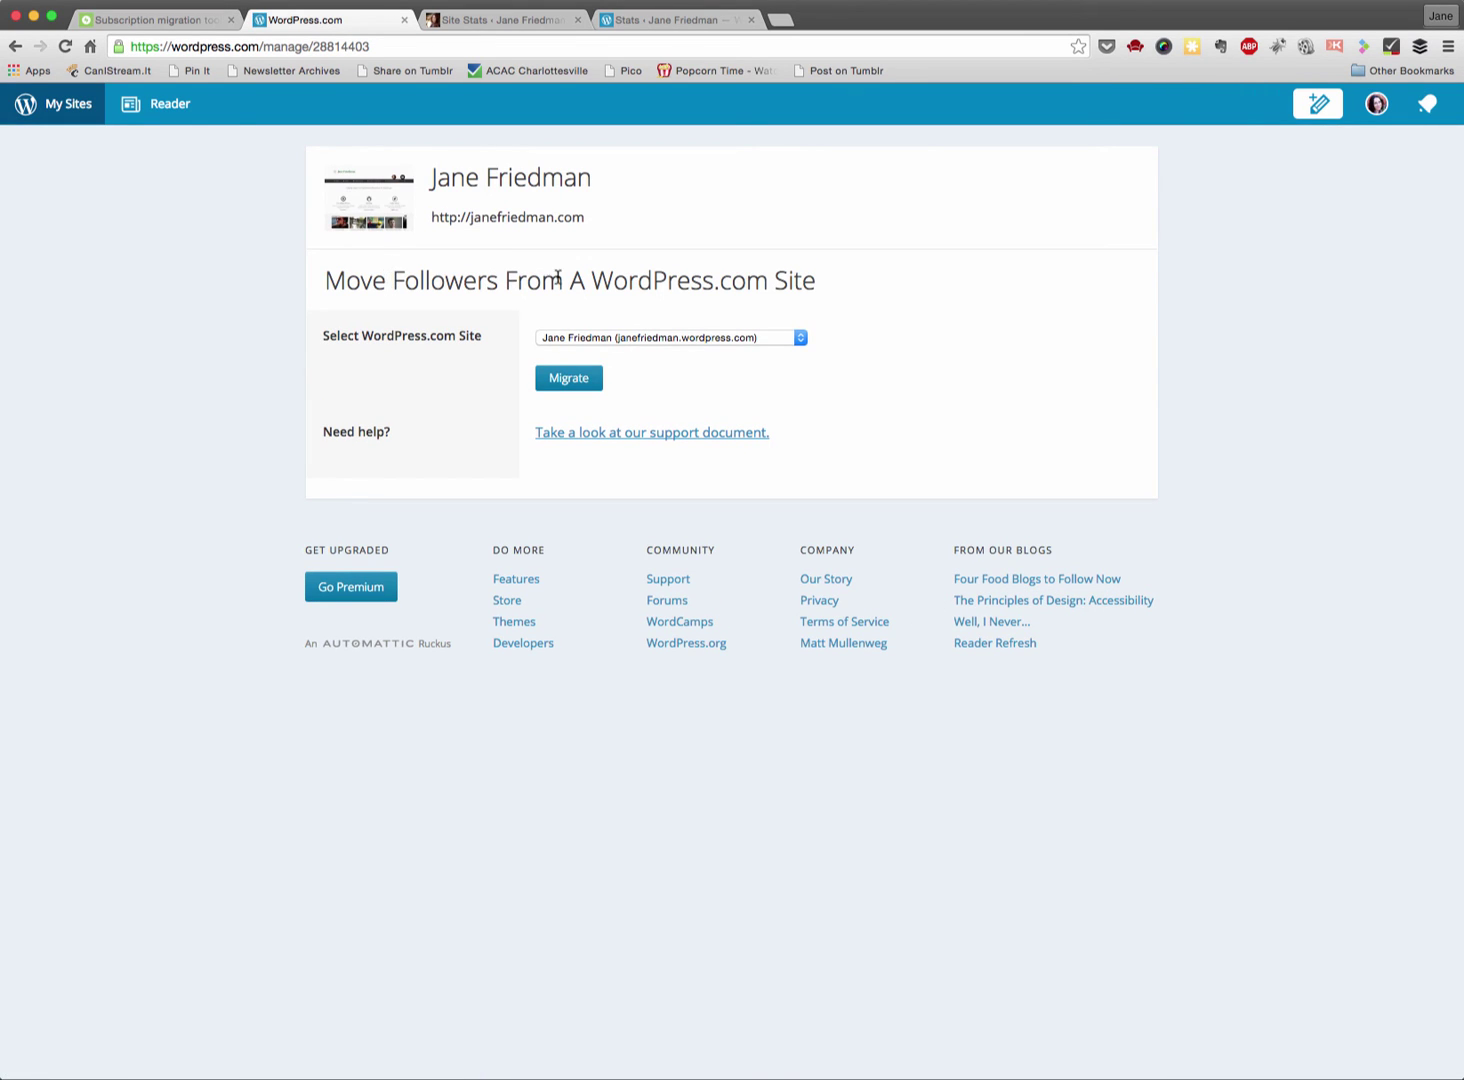
# - Migrate followers from the WordPress.com blog, confirm, and close the page to see 15 followers
pyautogui.click(676, 340)
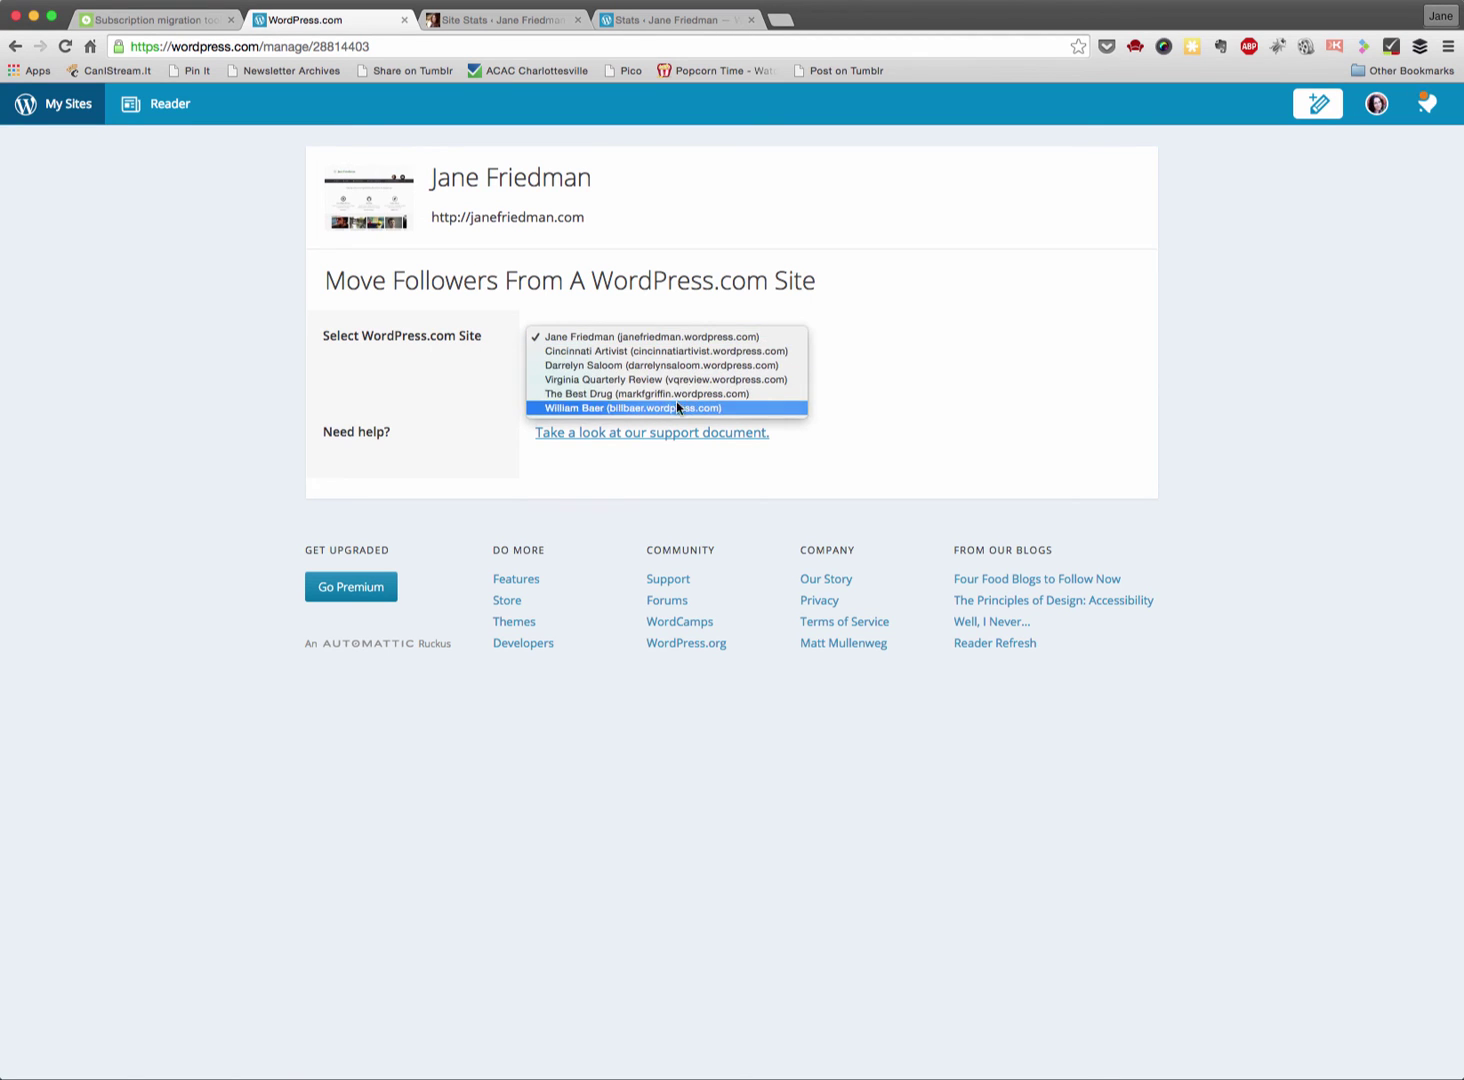
pyautogui.click(629, 337)
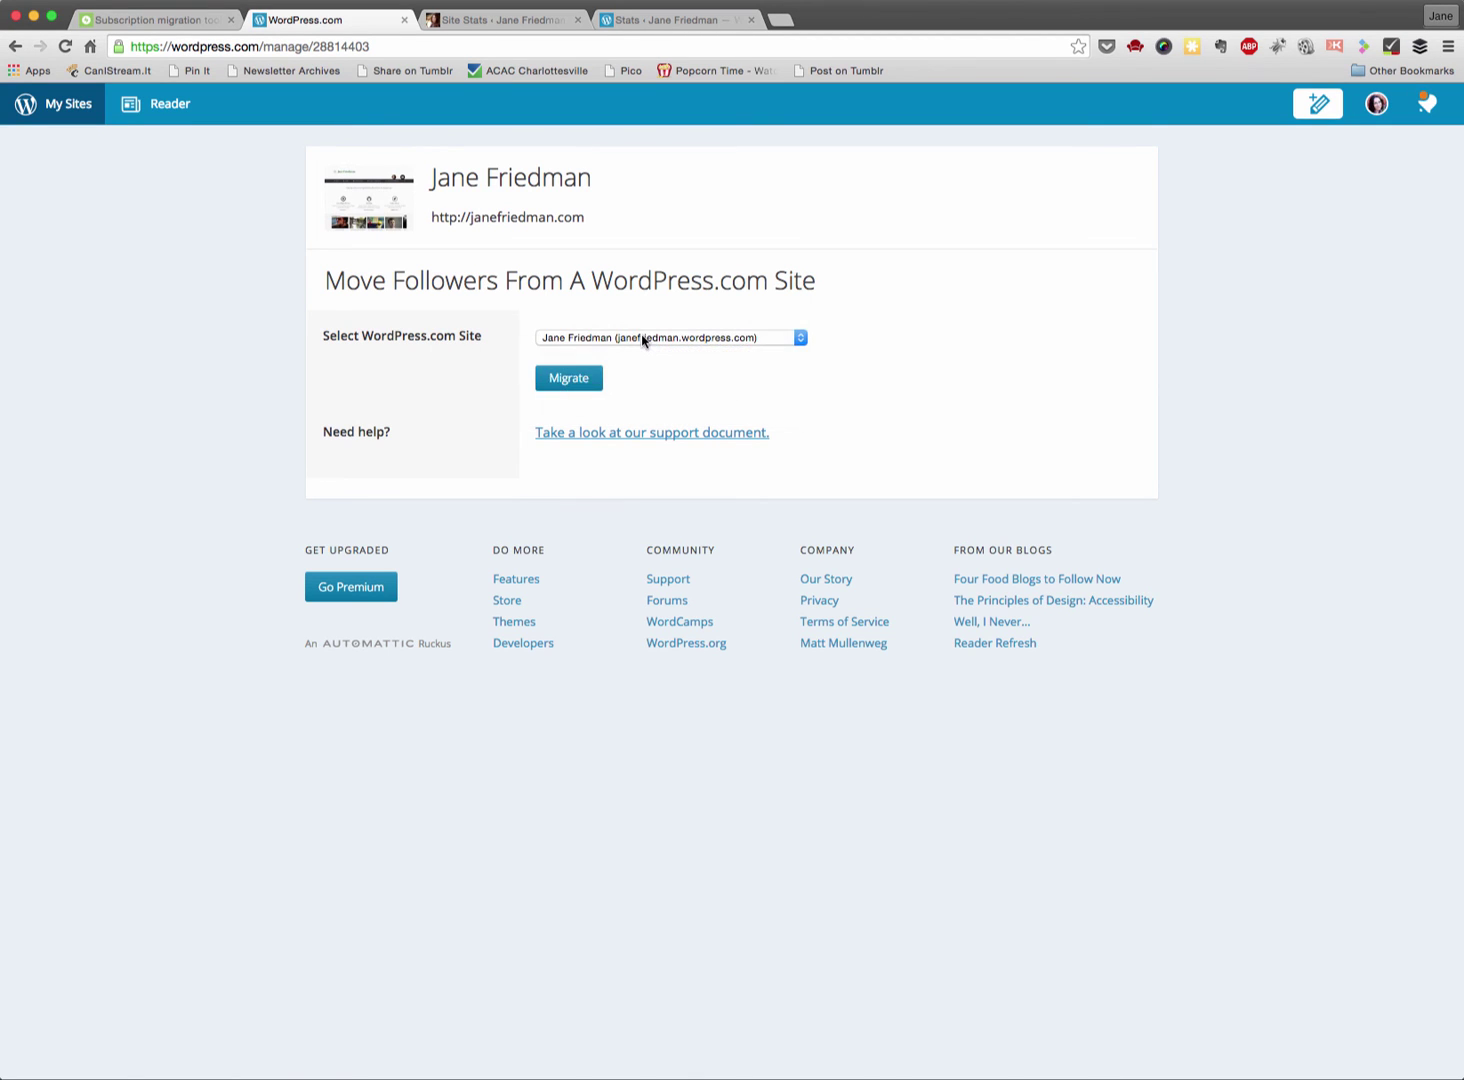
pyautogui.click(570, 378)
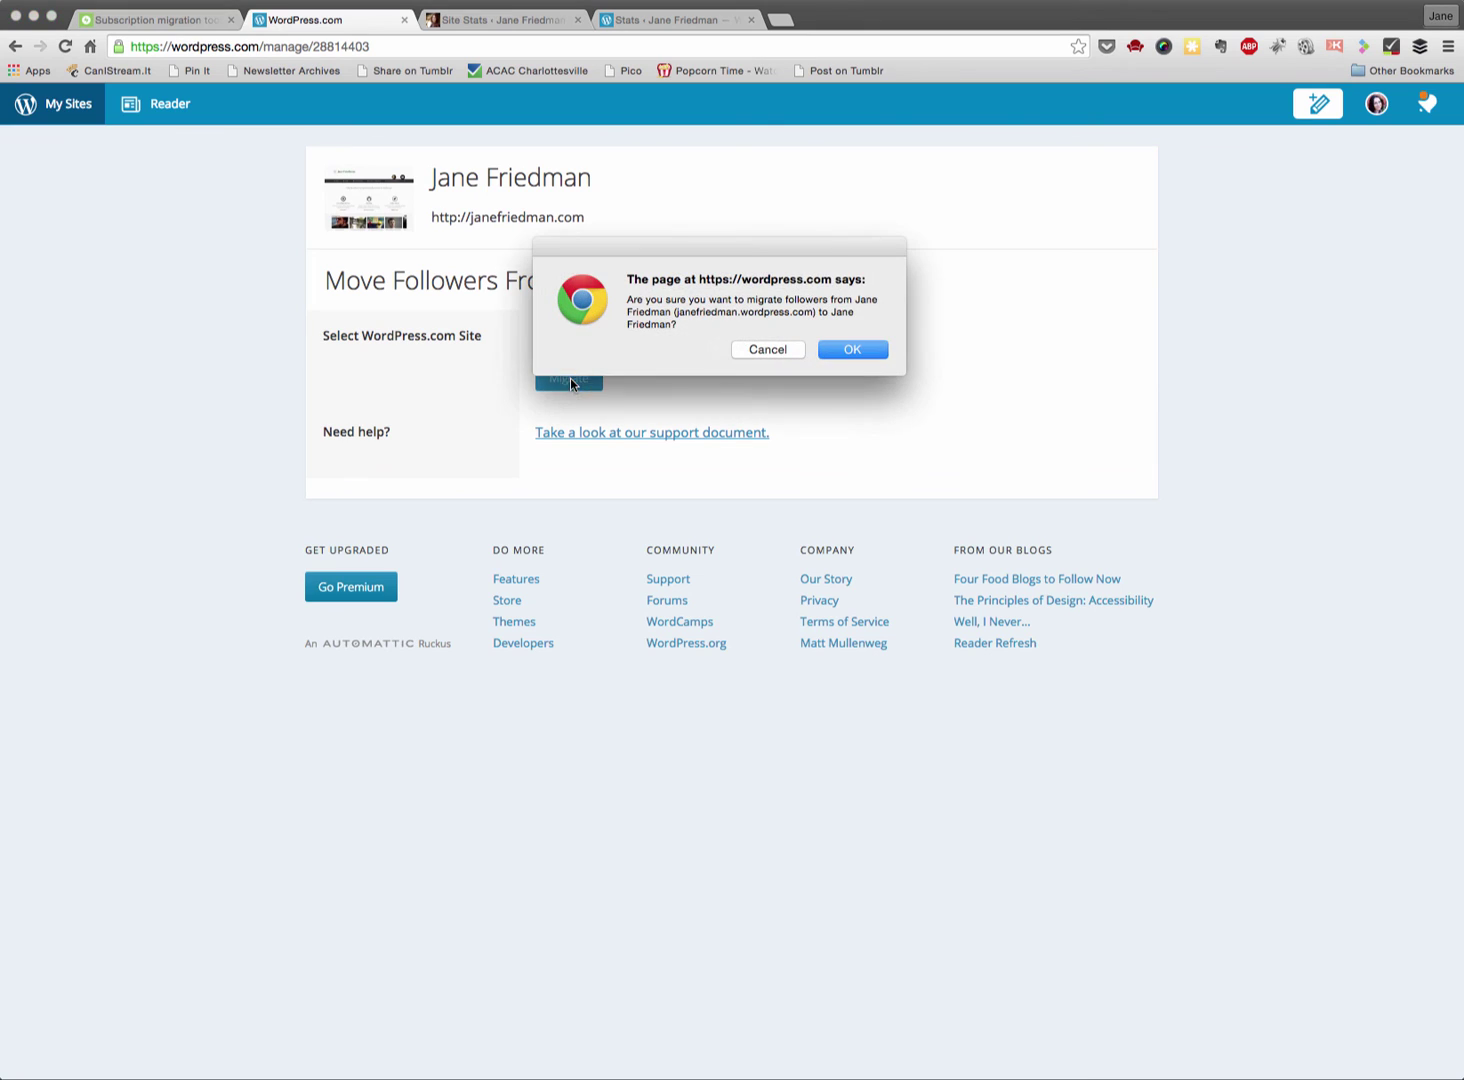
pyautogui.click(853, 356)
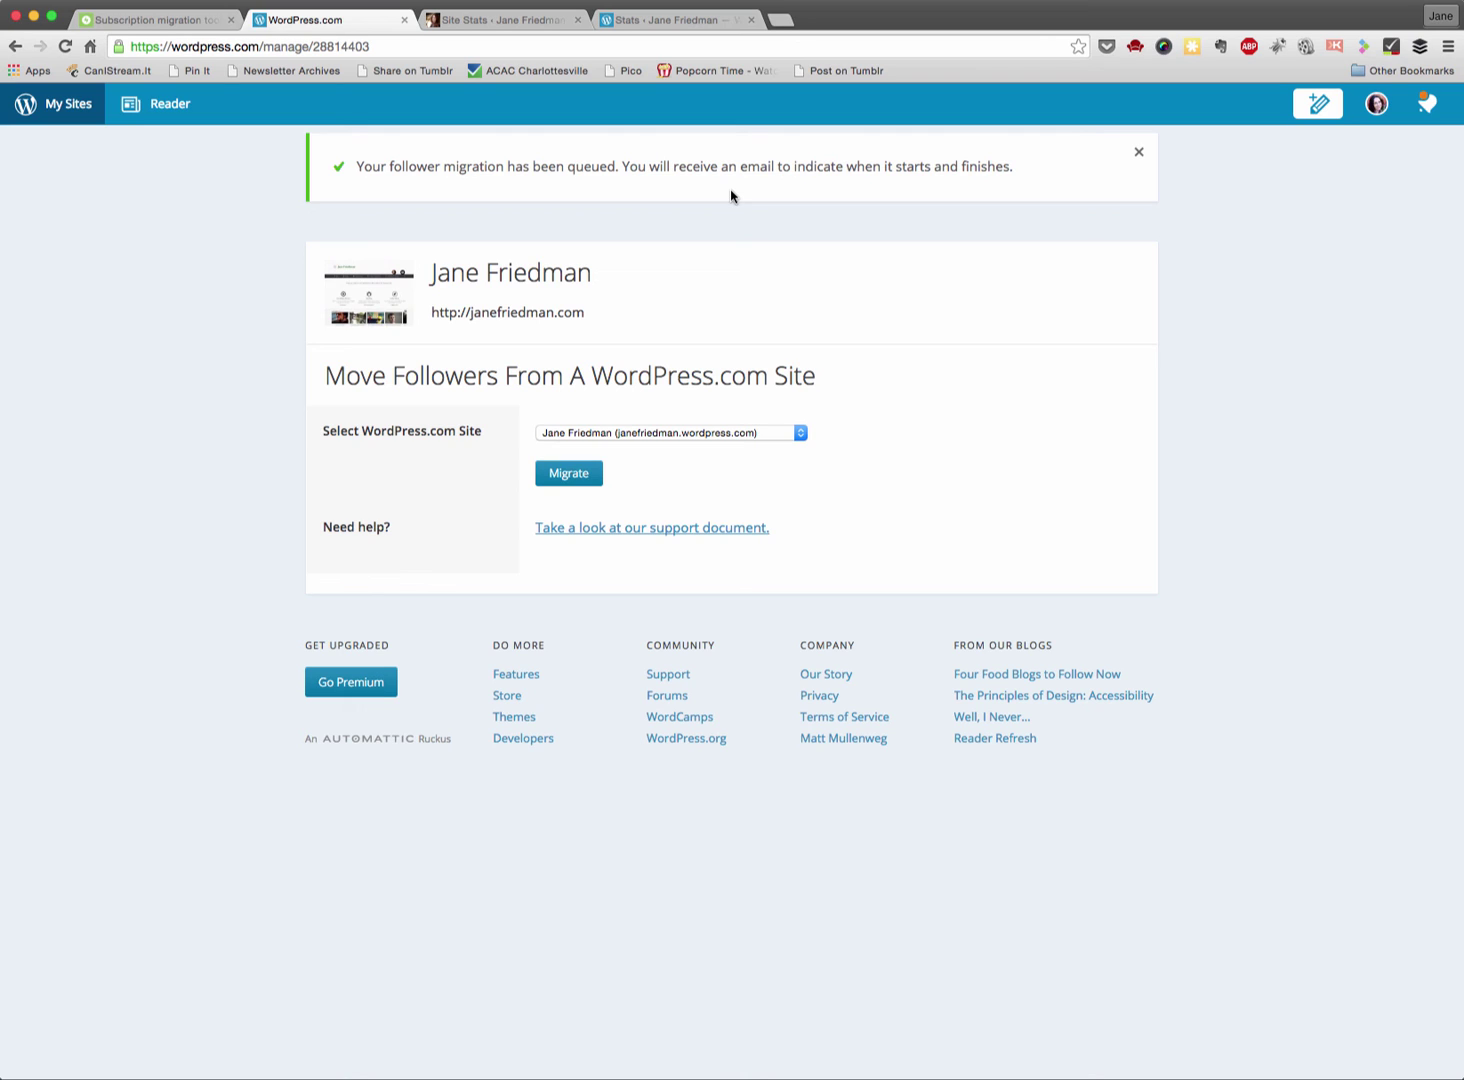
pyautogui.click(405, 21)
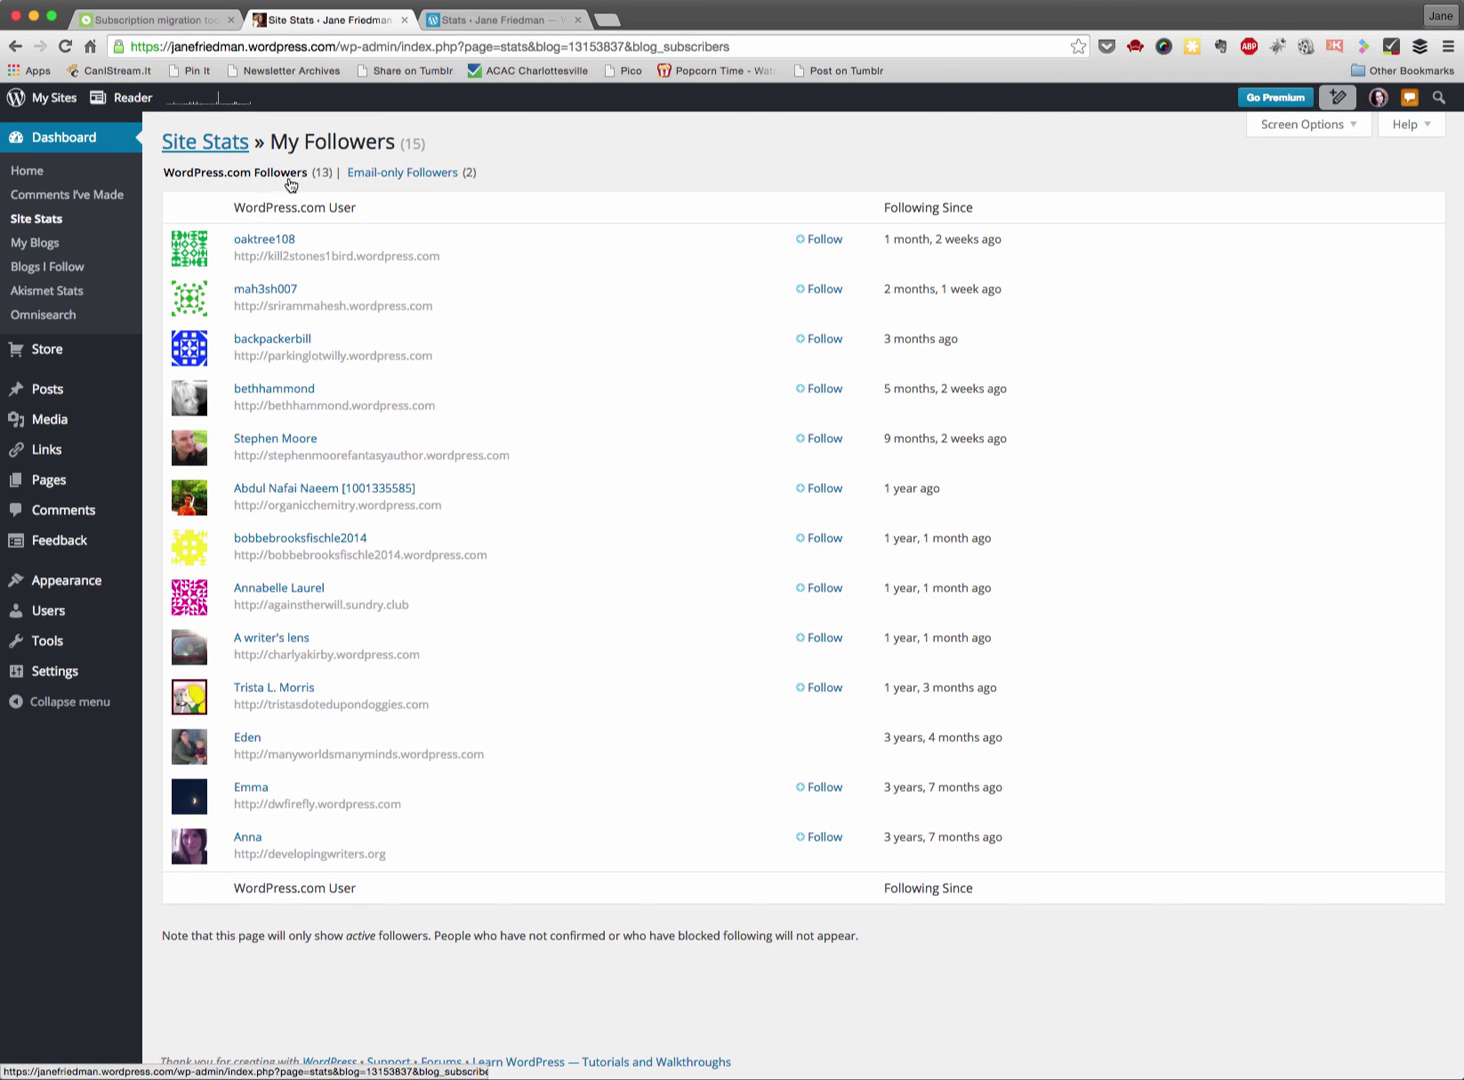
# - Check the email-only followers, then open the self-hosted site's Blog followers list from Subscriptions (158 followers)
pyautogui.click(385, 181)
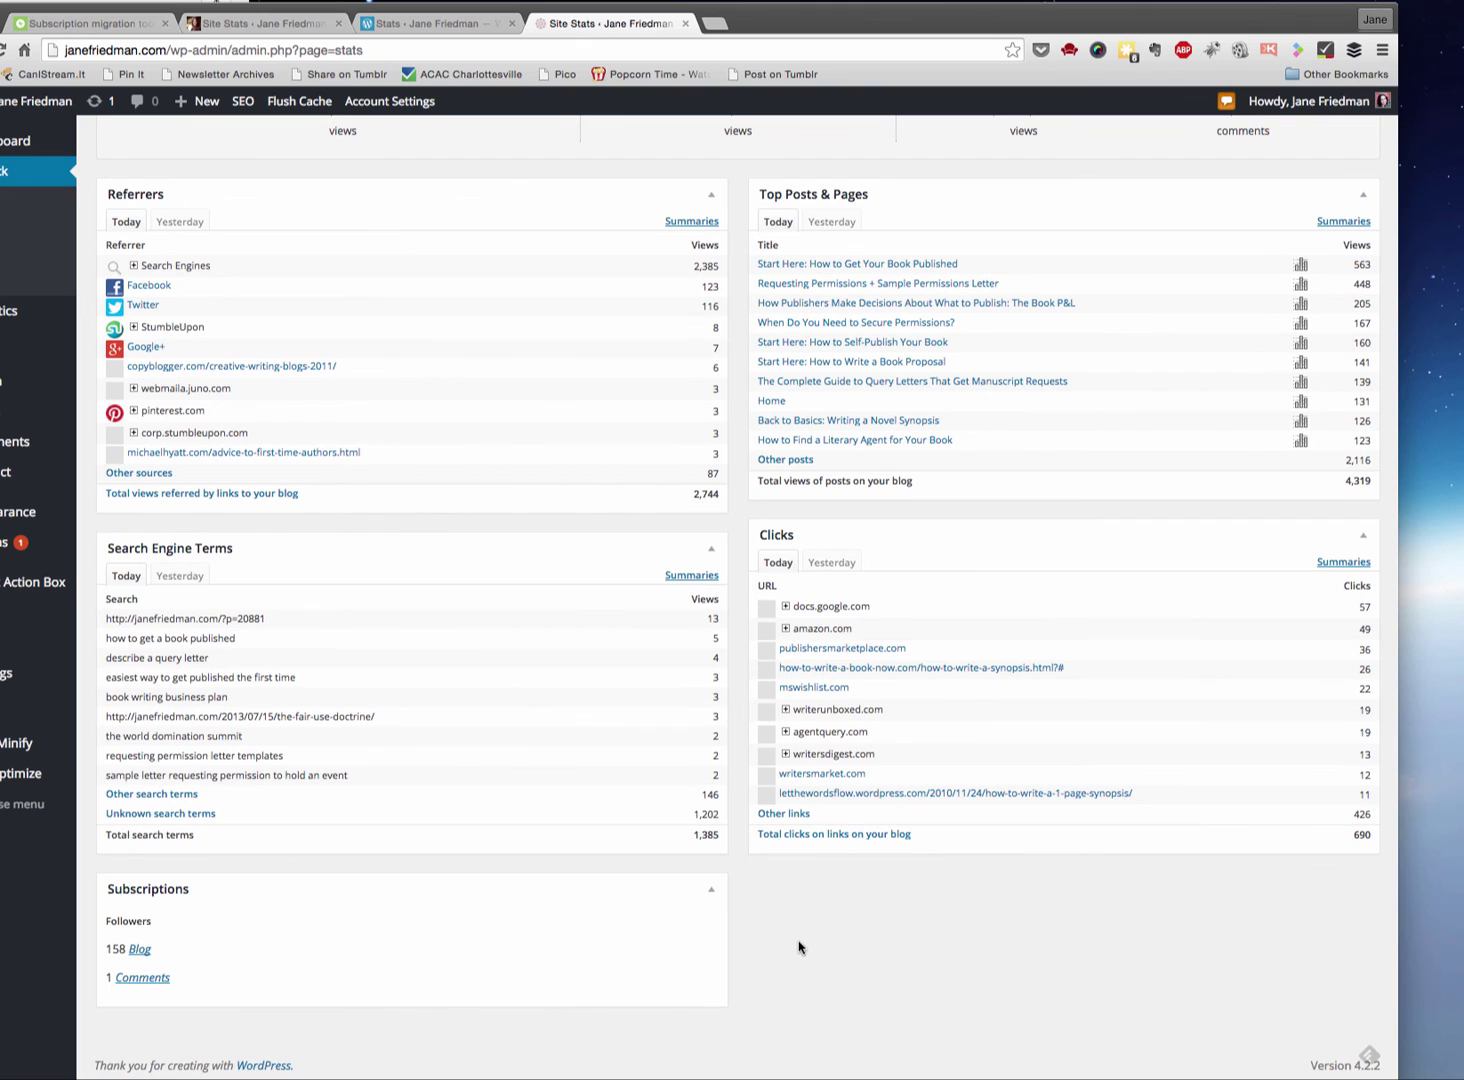
pyautogui.scroll(5, 799, 946)
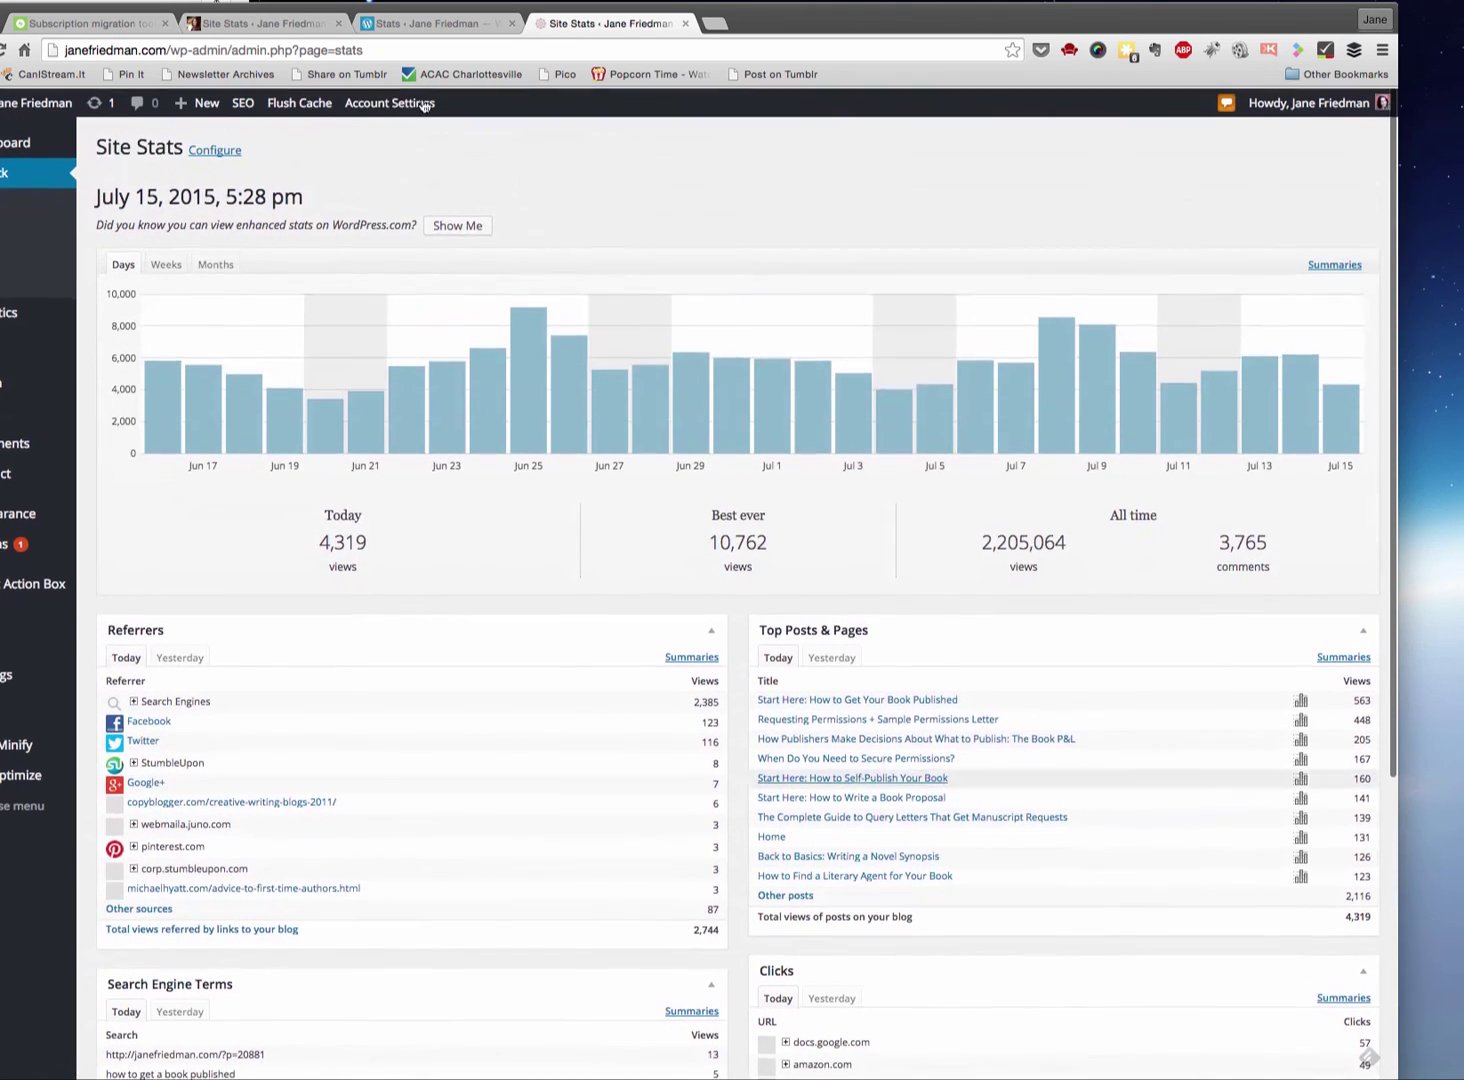
pyautogui.click(163, 50)
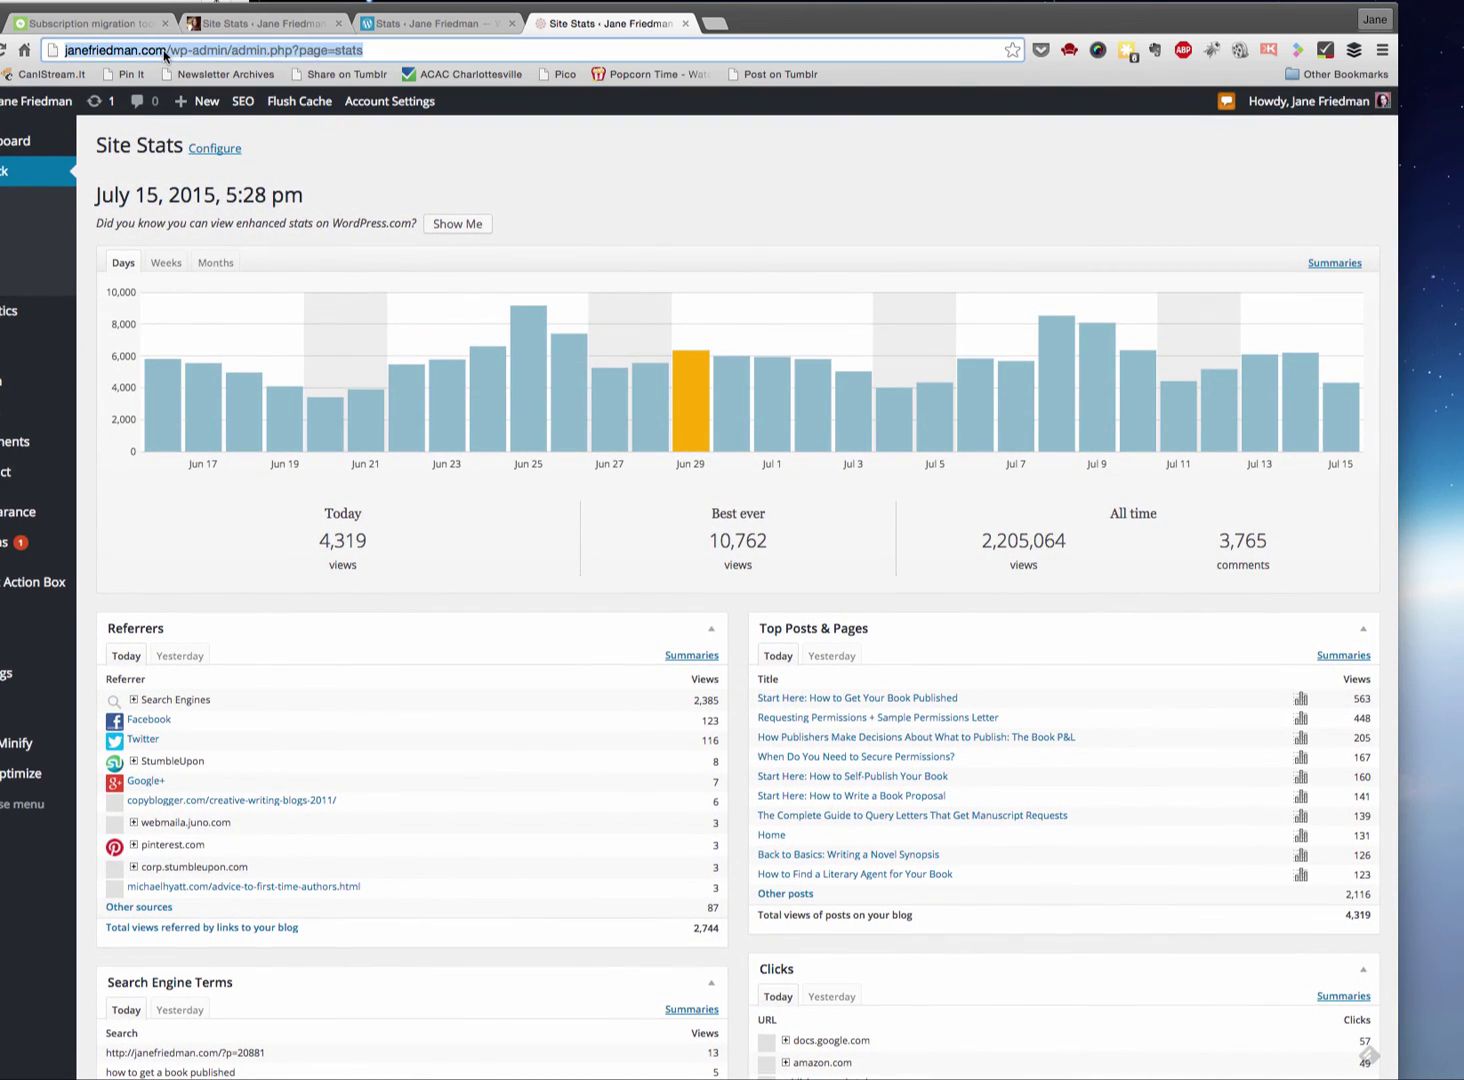
pyautogui.scroll(-5, 556, 693)
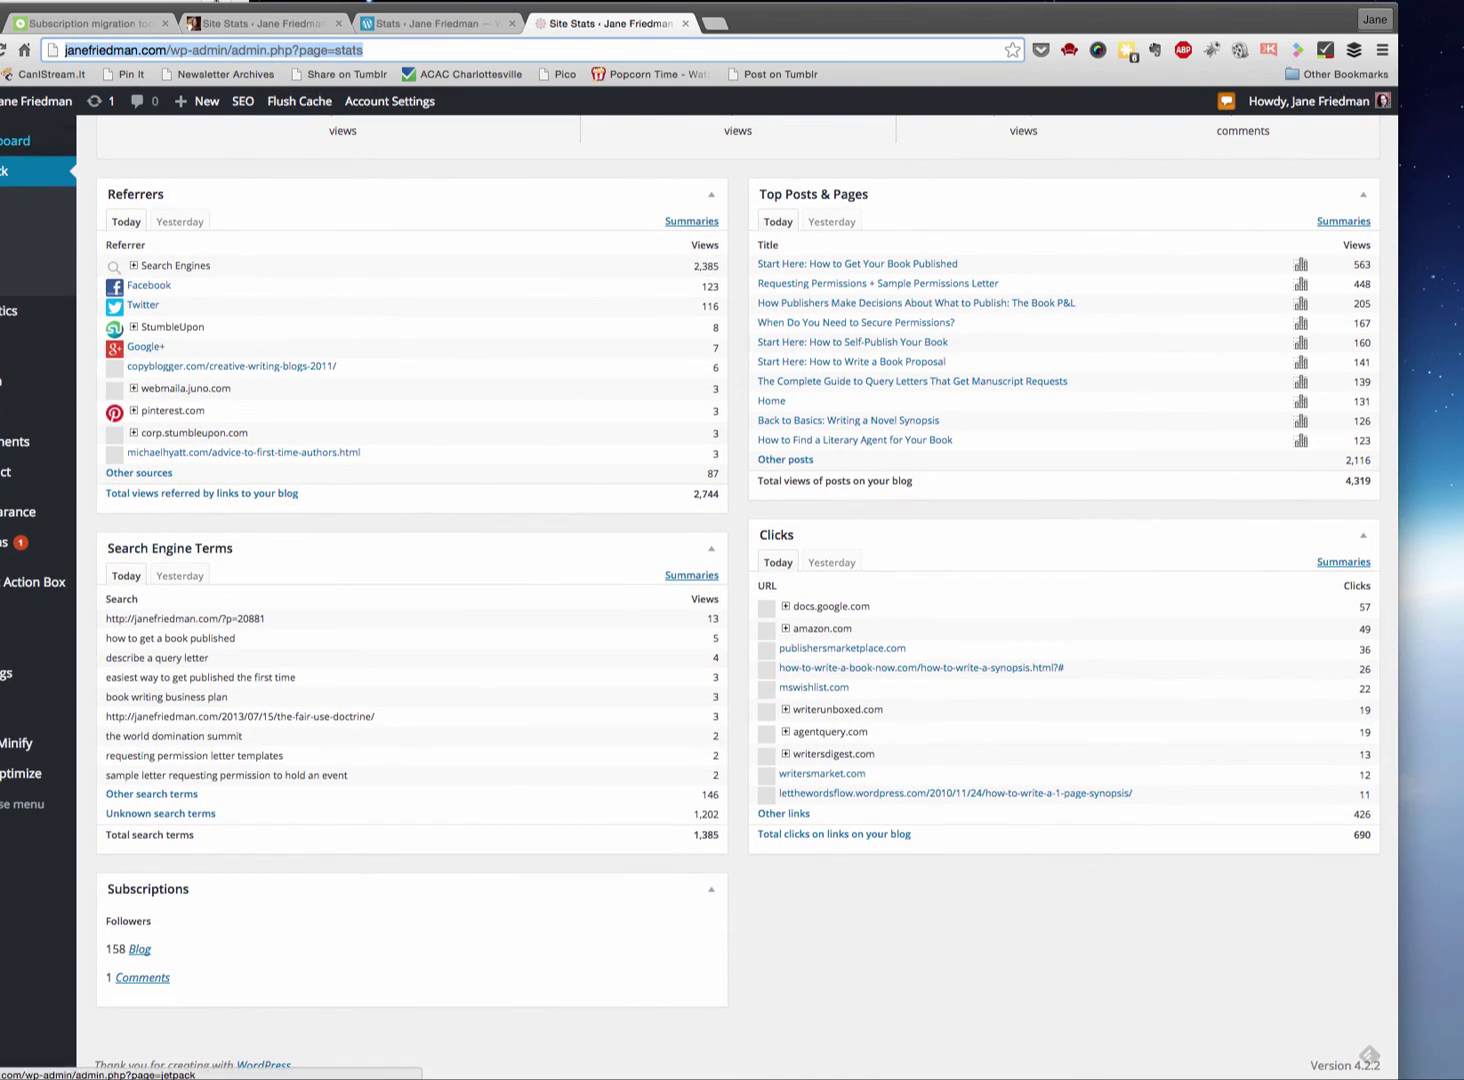
pyautogui.click(141, 956)
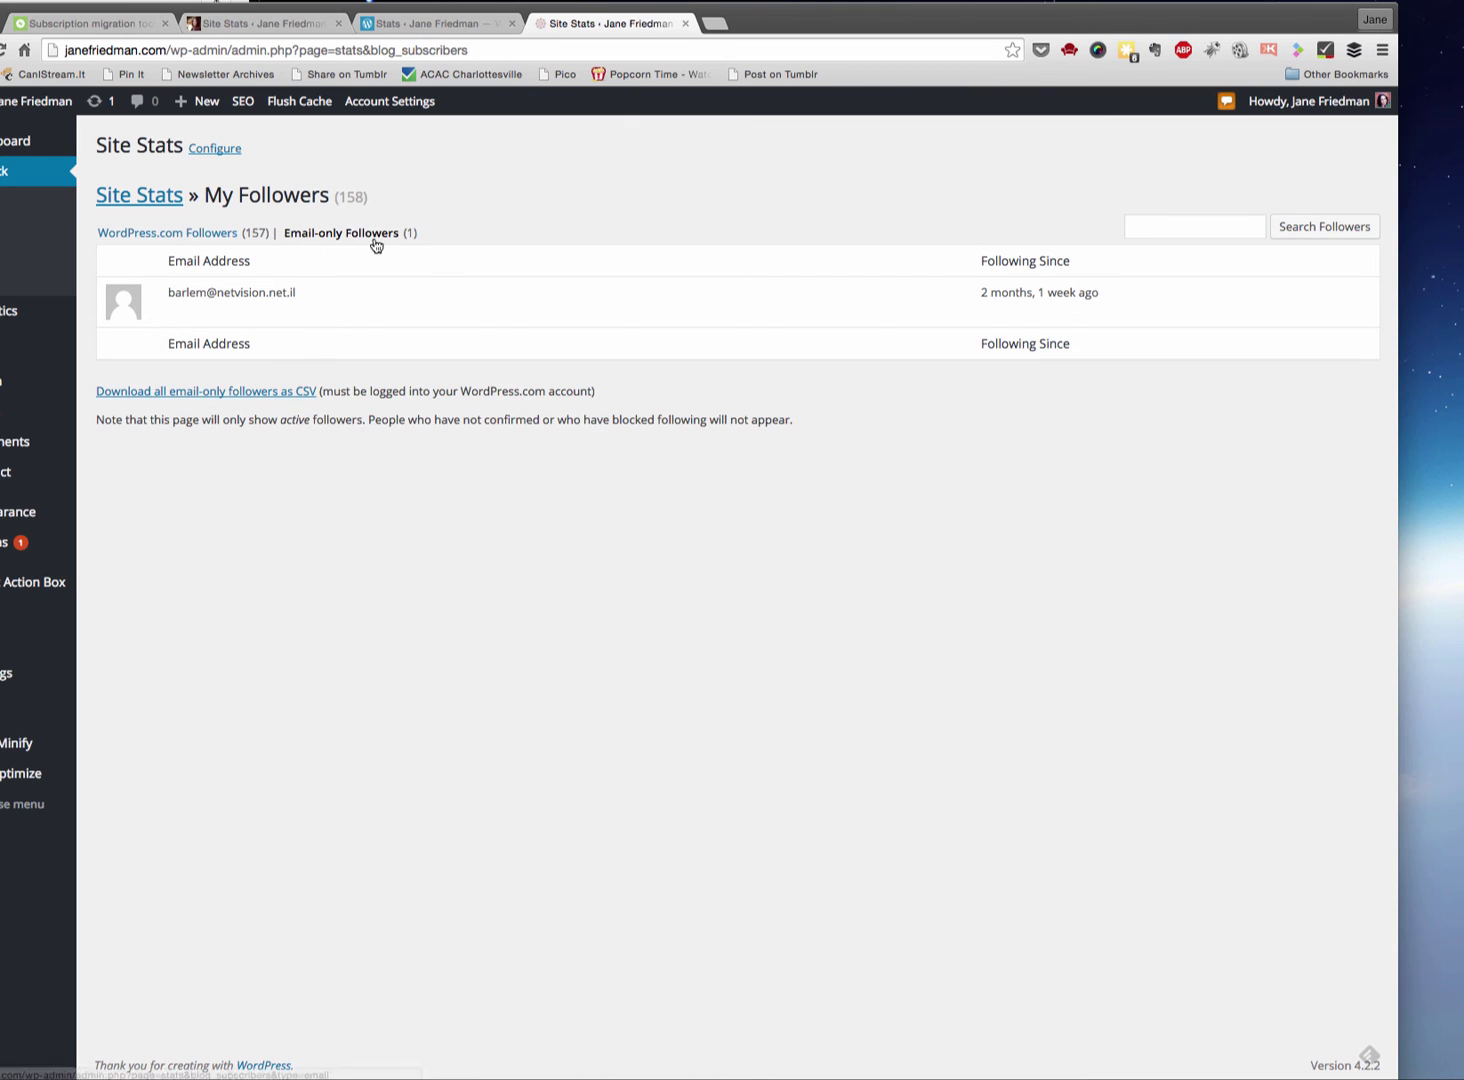
# - Move from the single email-only follower to the list of 157 WordPress.com followers
pyautogui.moveTo(294, 293); pyautogui.dragTo(171, 298)
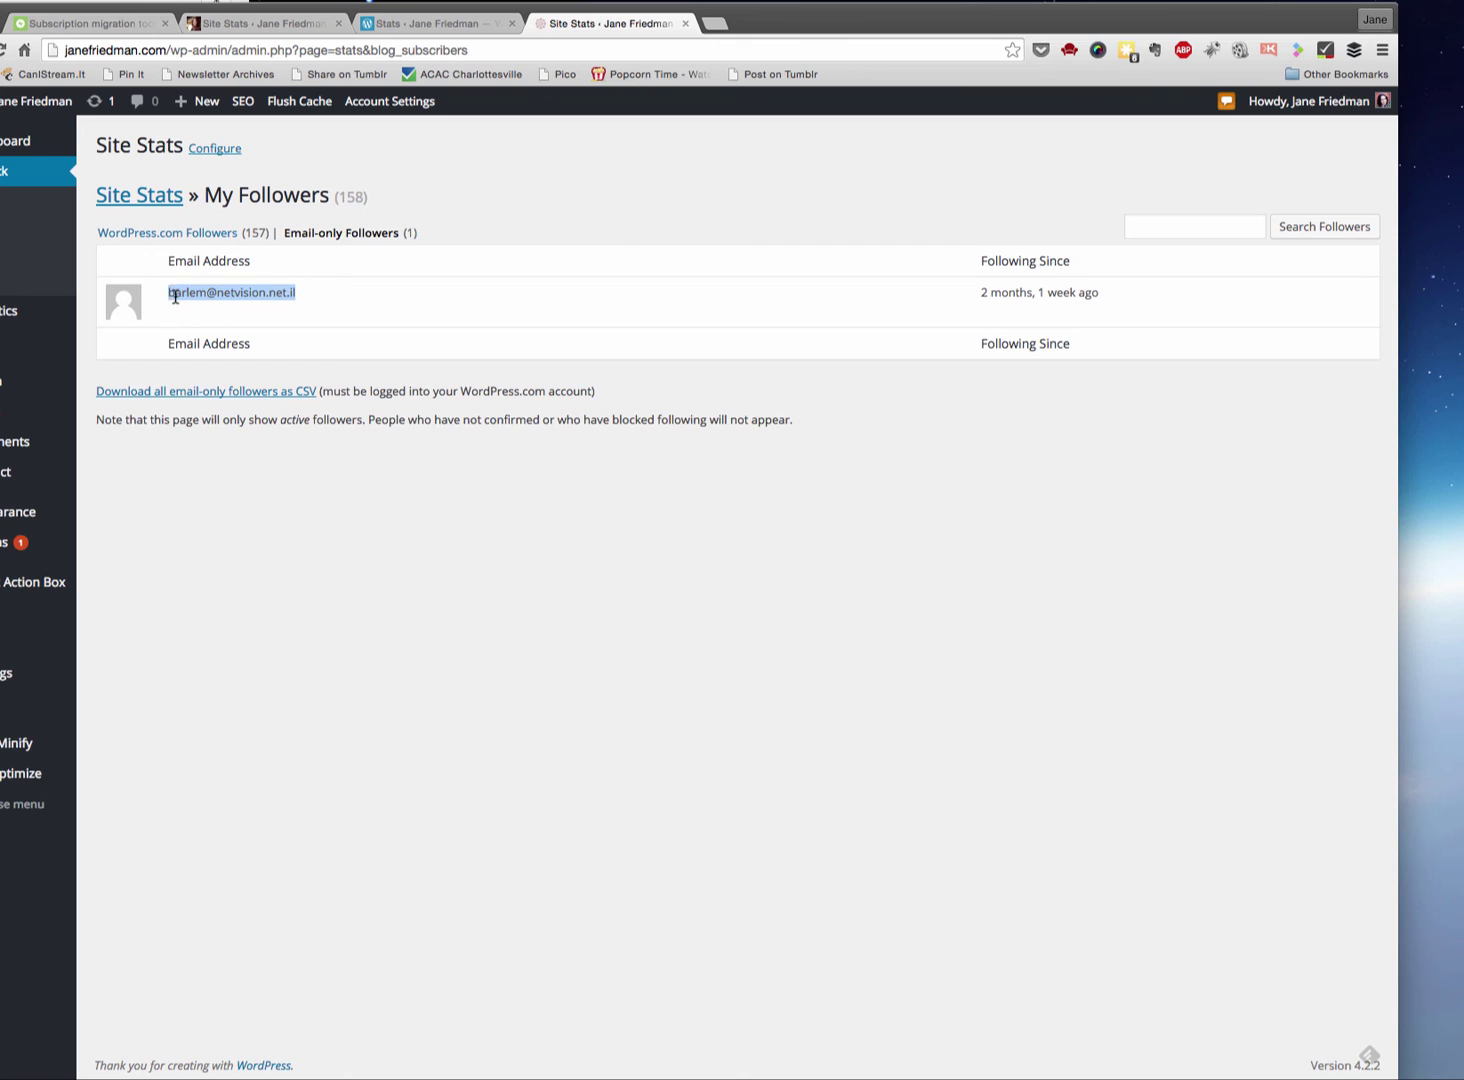
pyautogui.click(406, 412)
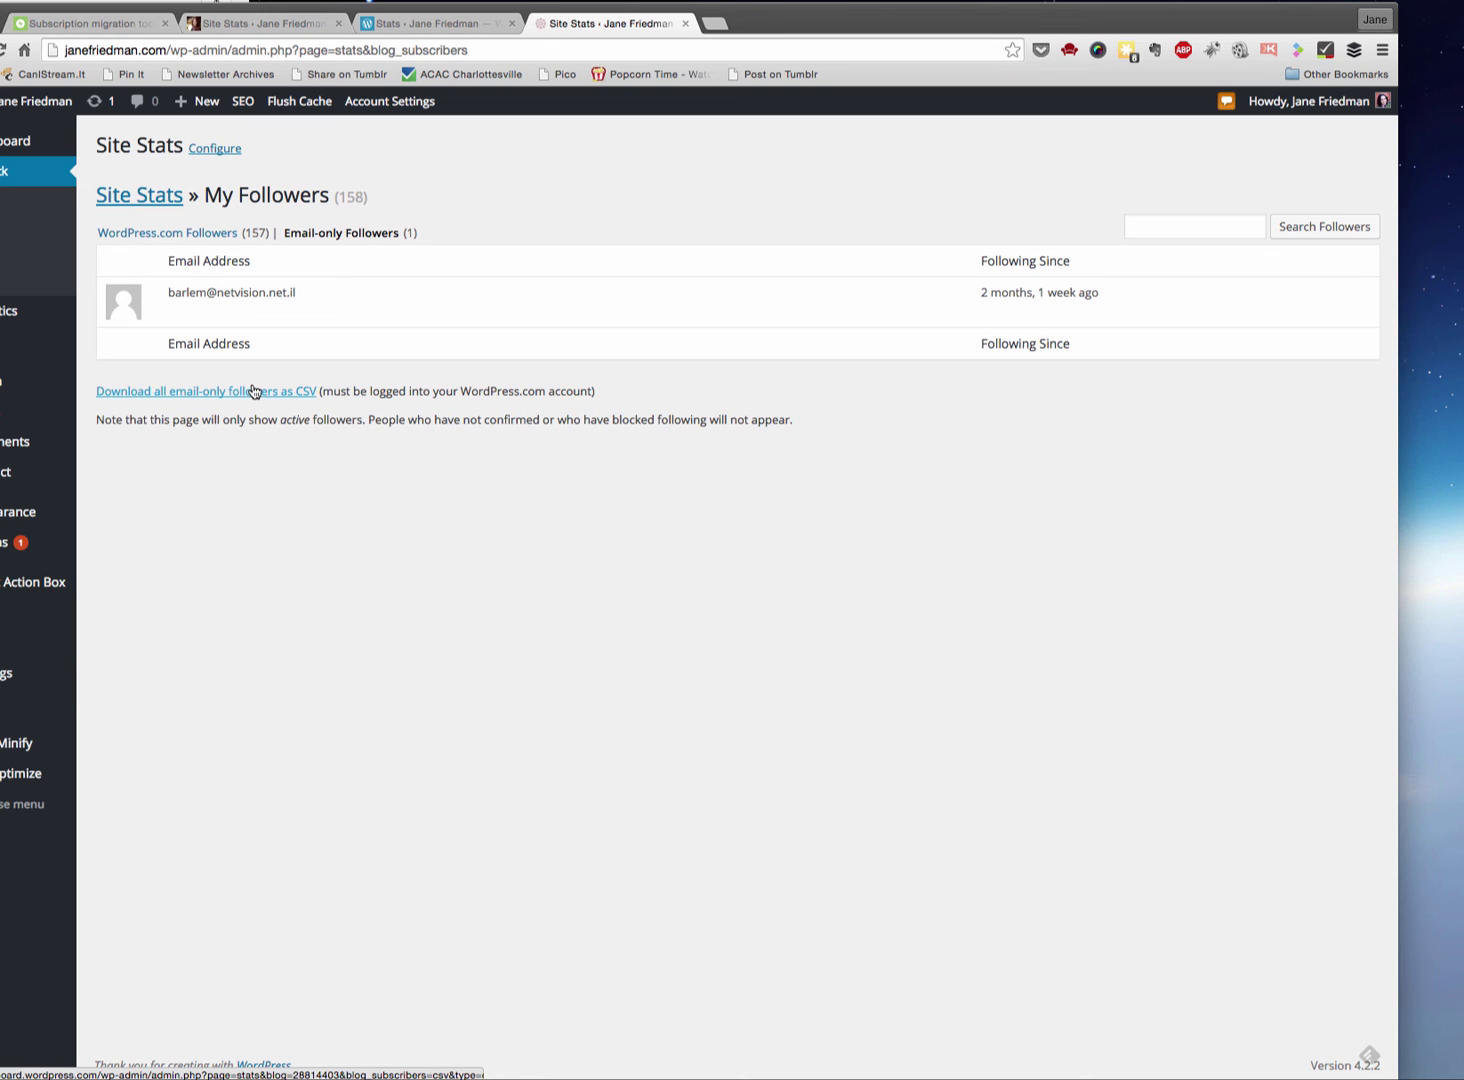
pyautogui.click(200, 235)
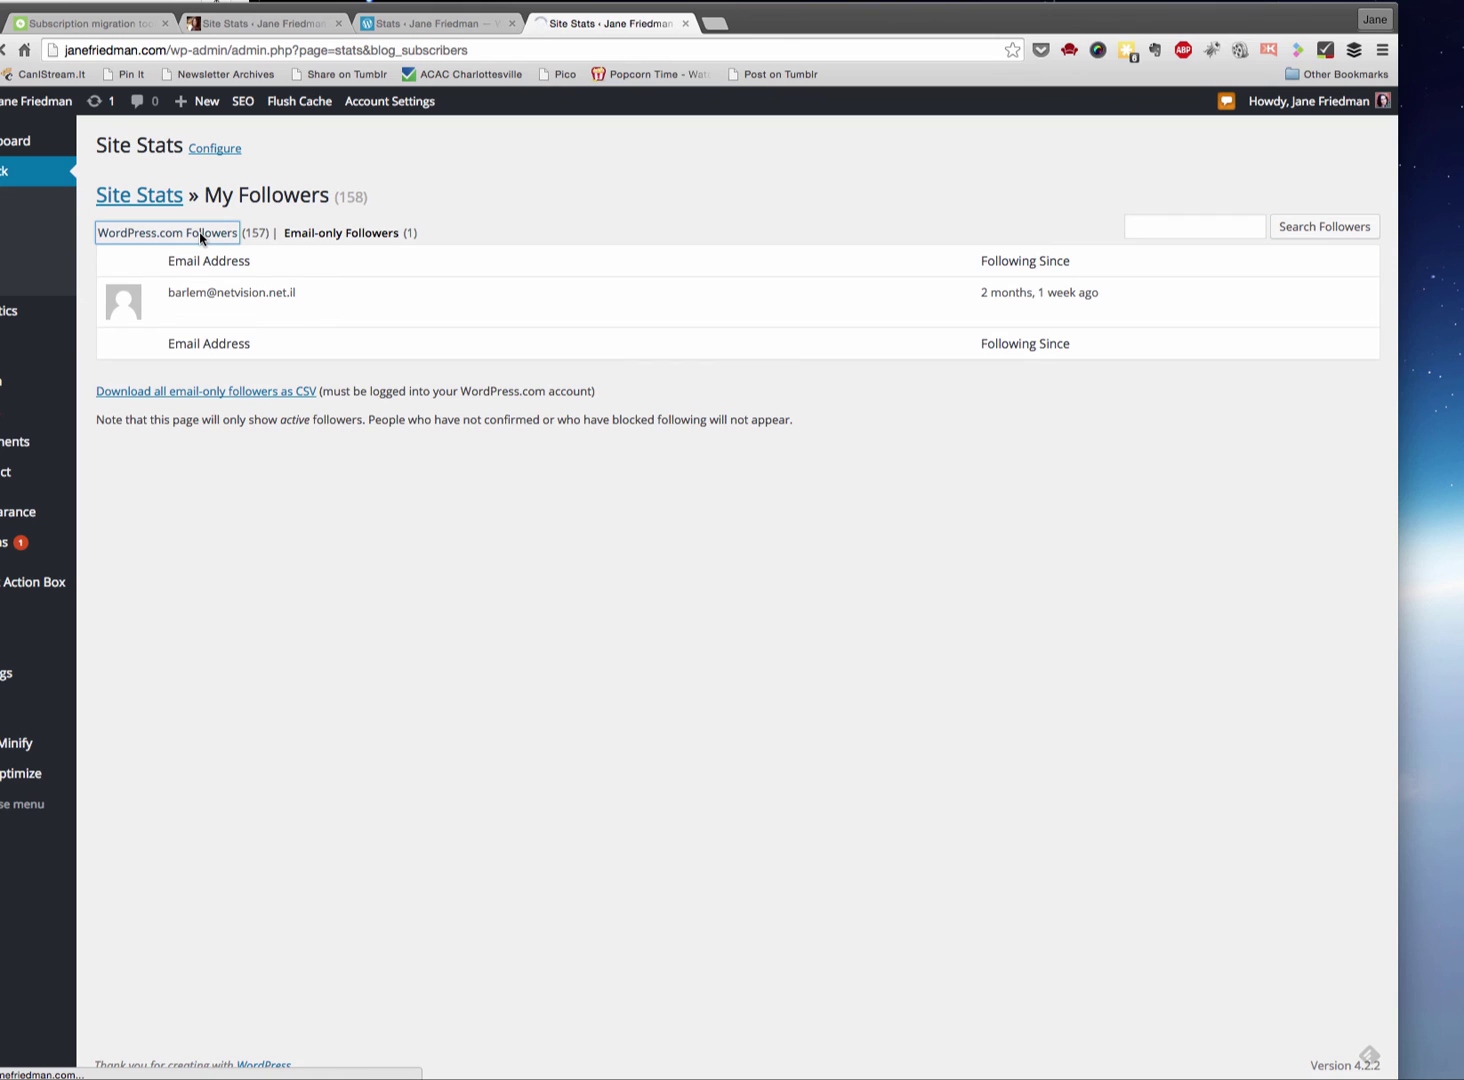